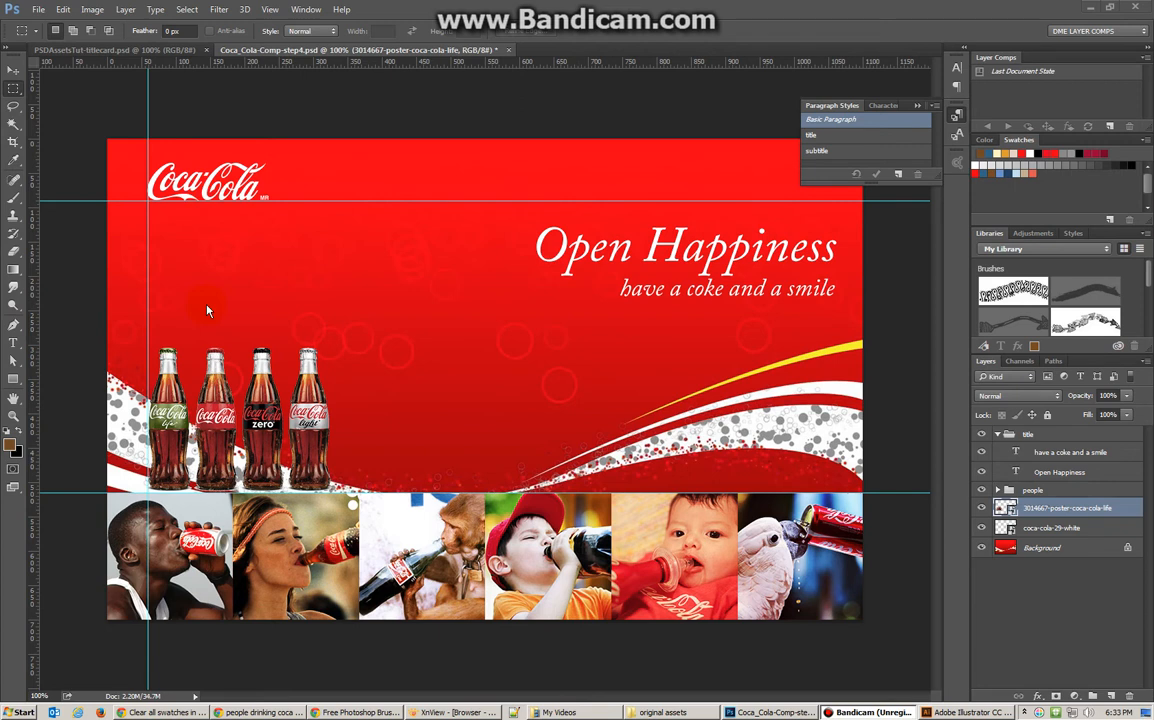
- Review the snapping and show options for the Coca-Cola comp and lock its guides
double_click(268, 18)
double_click(505, 40)
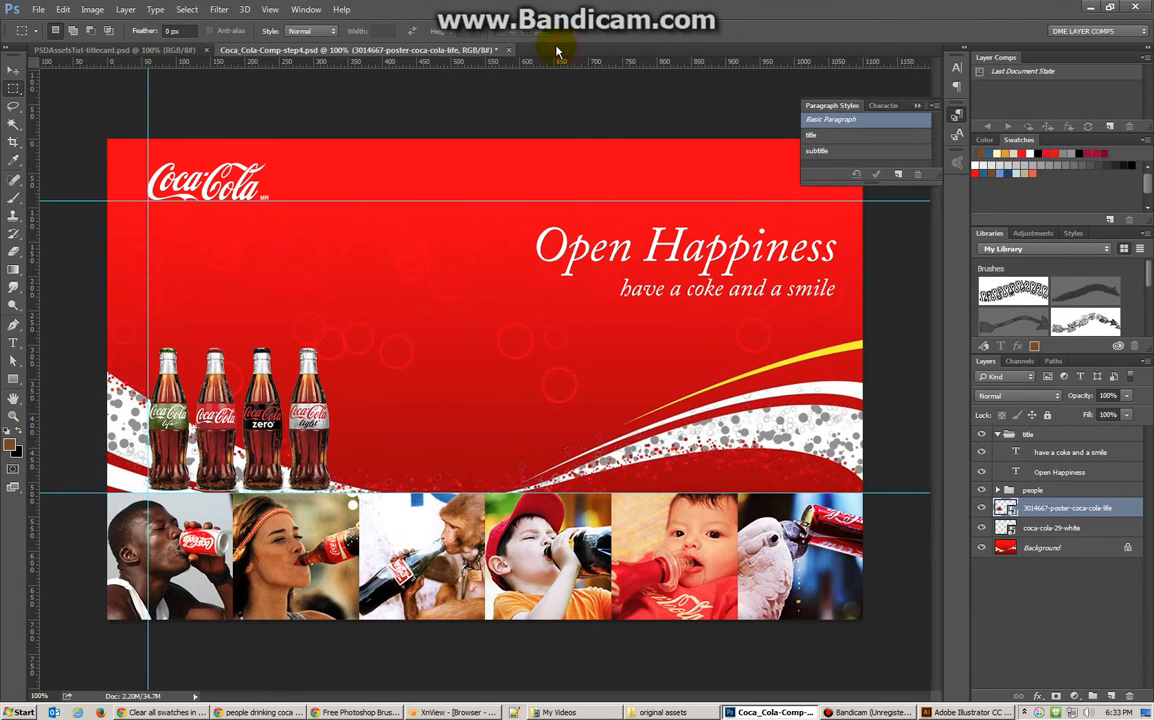
click(270, 10)
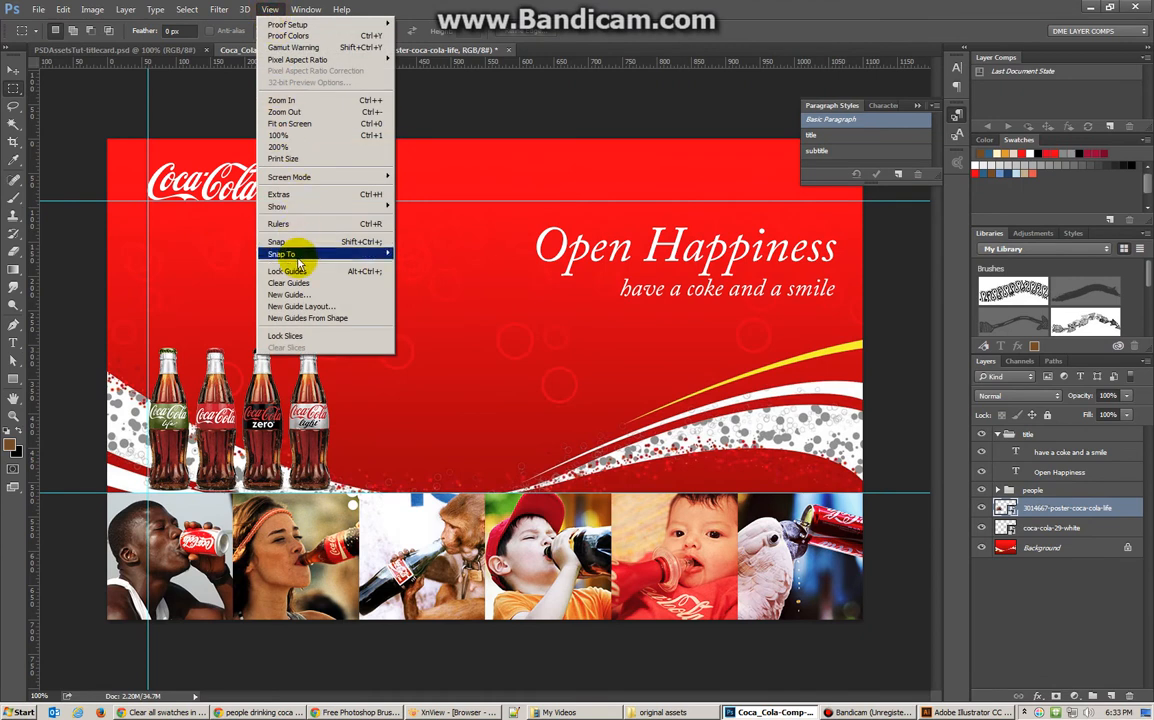
mouse_move(298, 256)
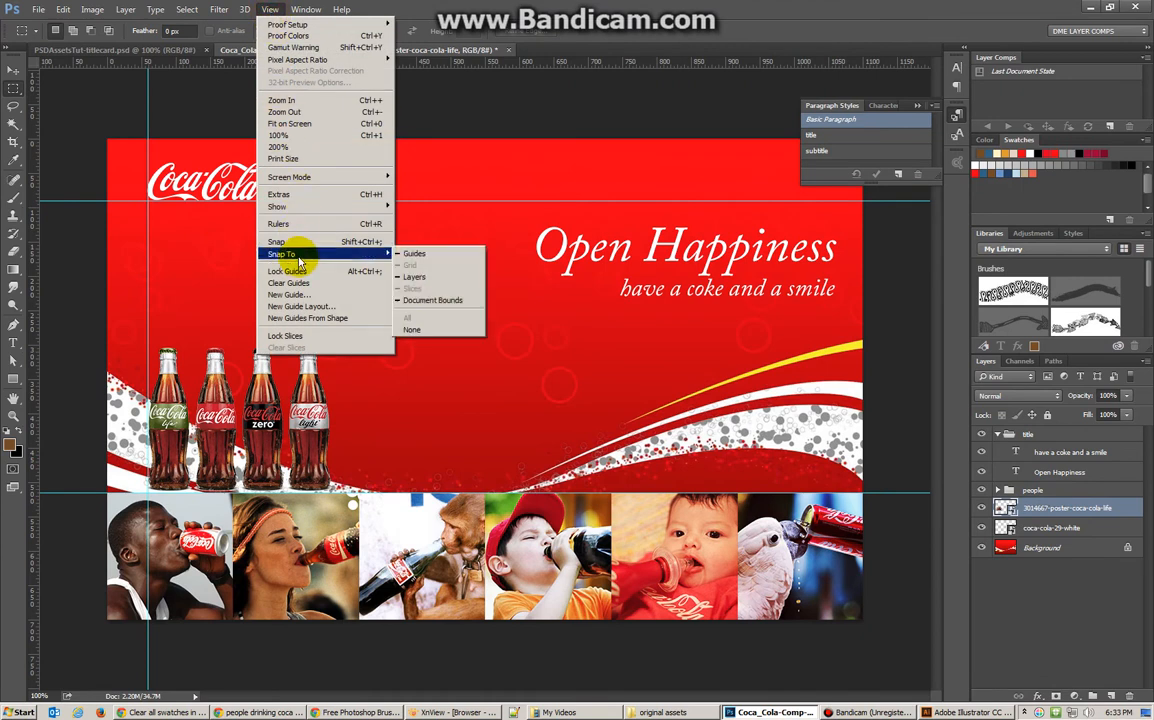
mouse_move(306, 212)
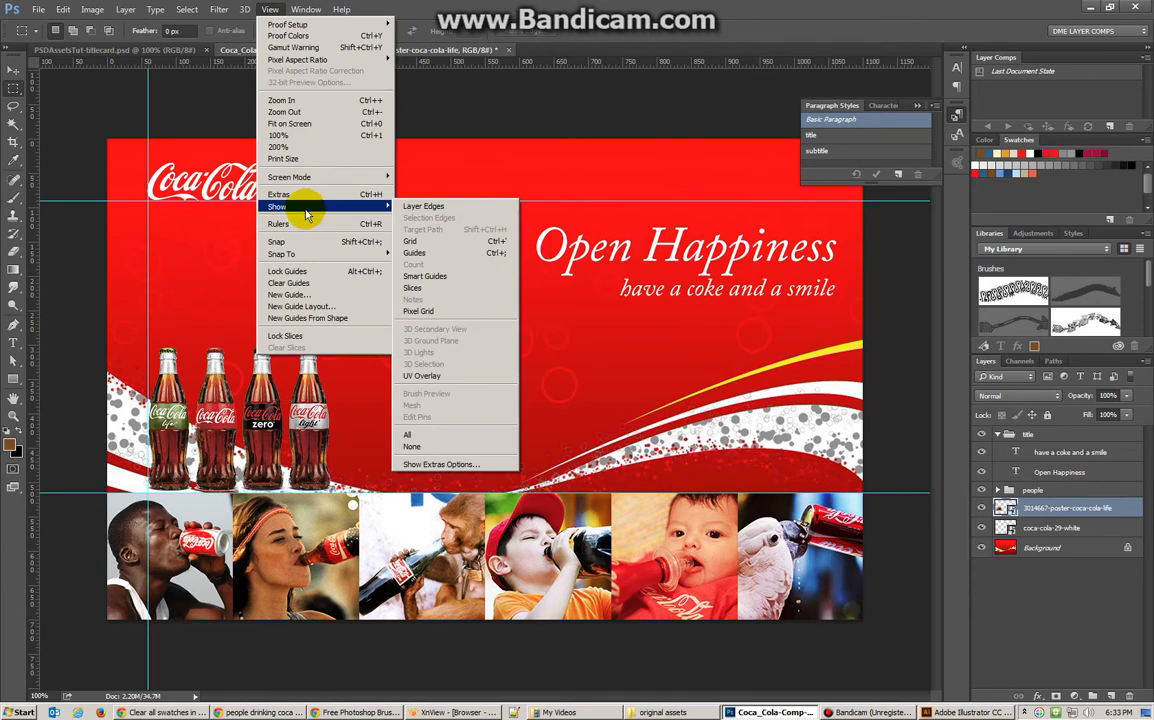
click(290, 270)
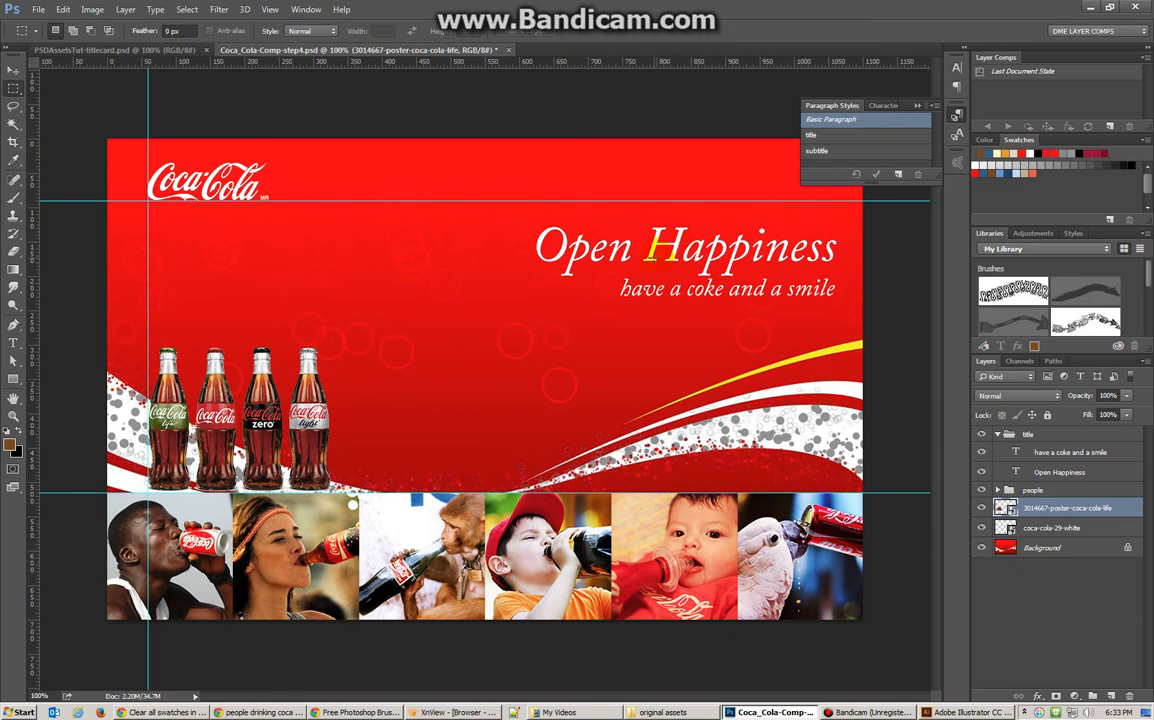
- Select and collapse the title layer group, and toggle its visibility off and back on
click(1035, 452)
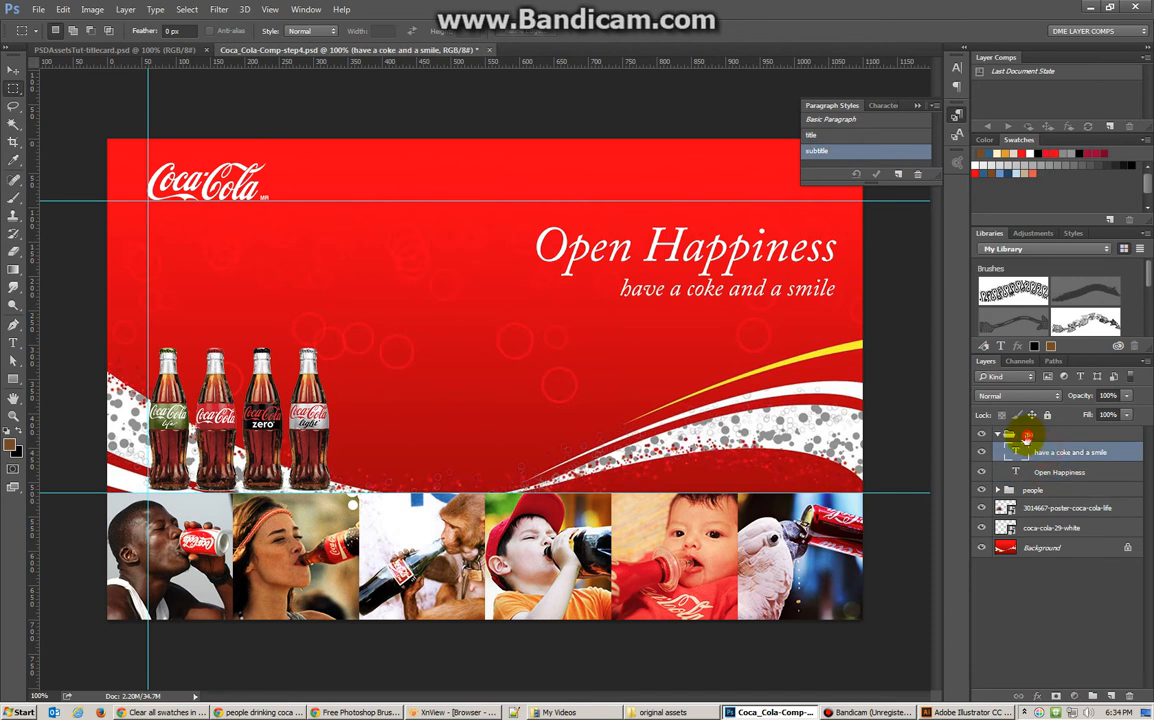
click(1027, 437)
click(997, 434)
click(983, 436)
click(983, 436)
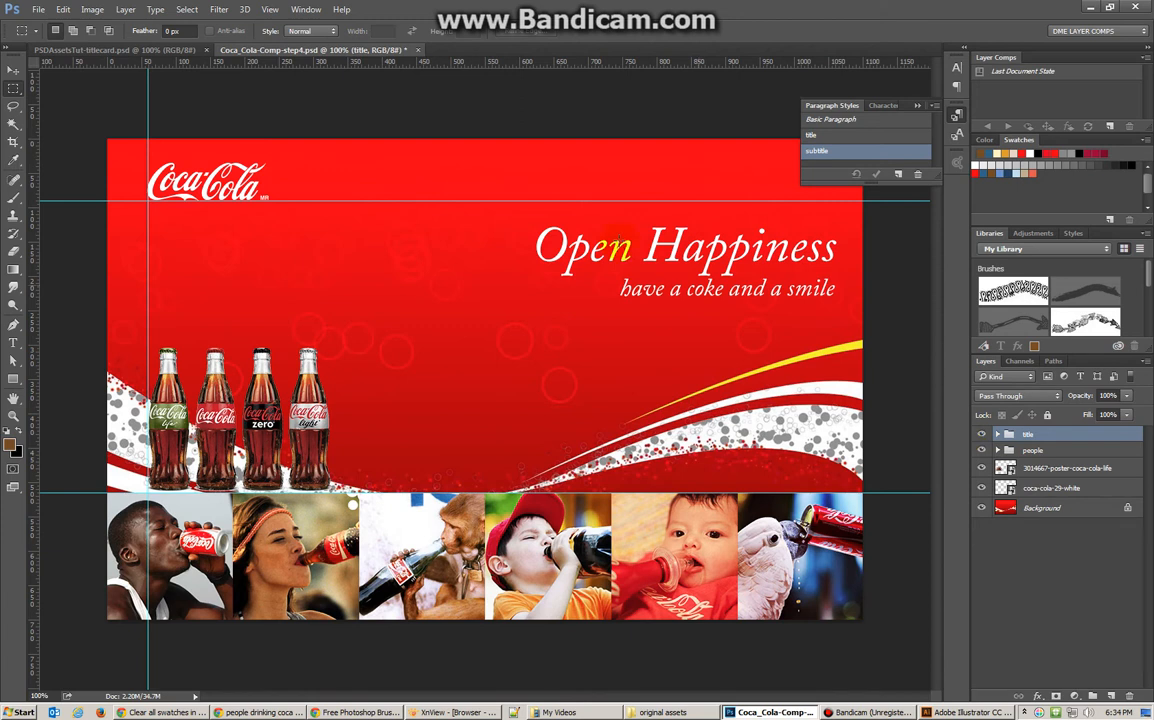
- Show the PSDAssetsTut-titlecard.psd document, and switch to Chrome to browse Brusheezy's Photoshop brushes
click(110, 49)
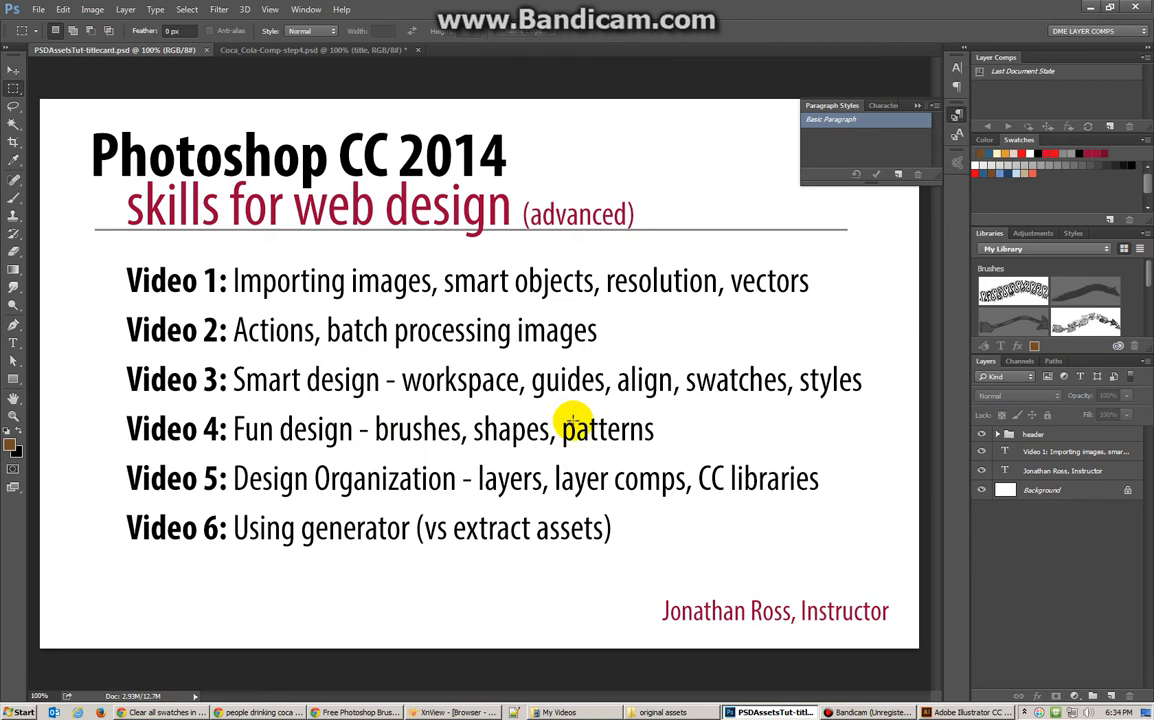
click(340, 712)
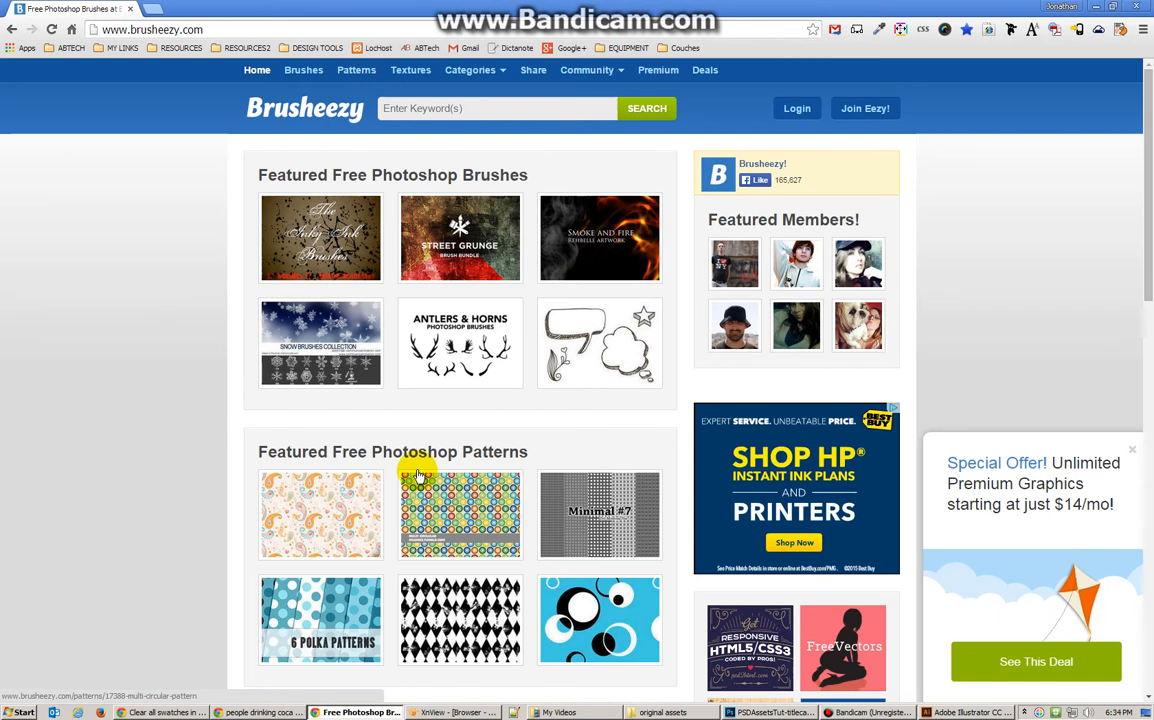
click(290, 81)
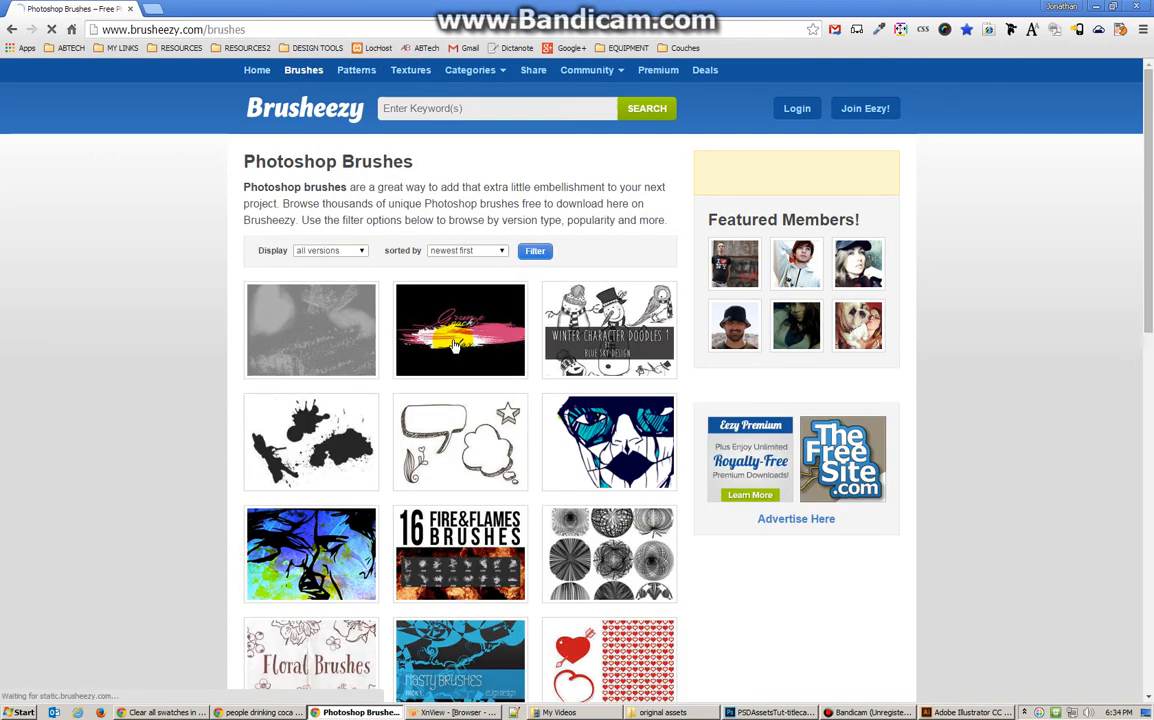
scroll(455, 345, down, 5)
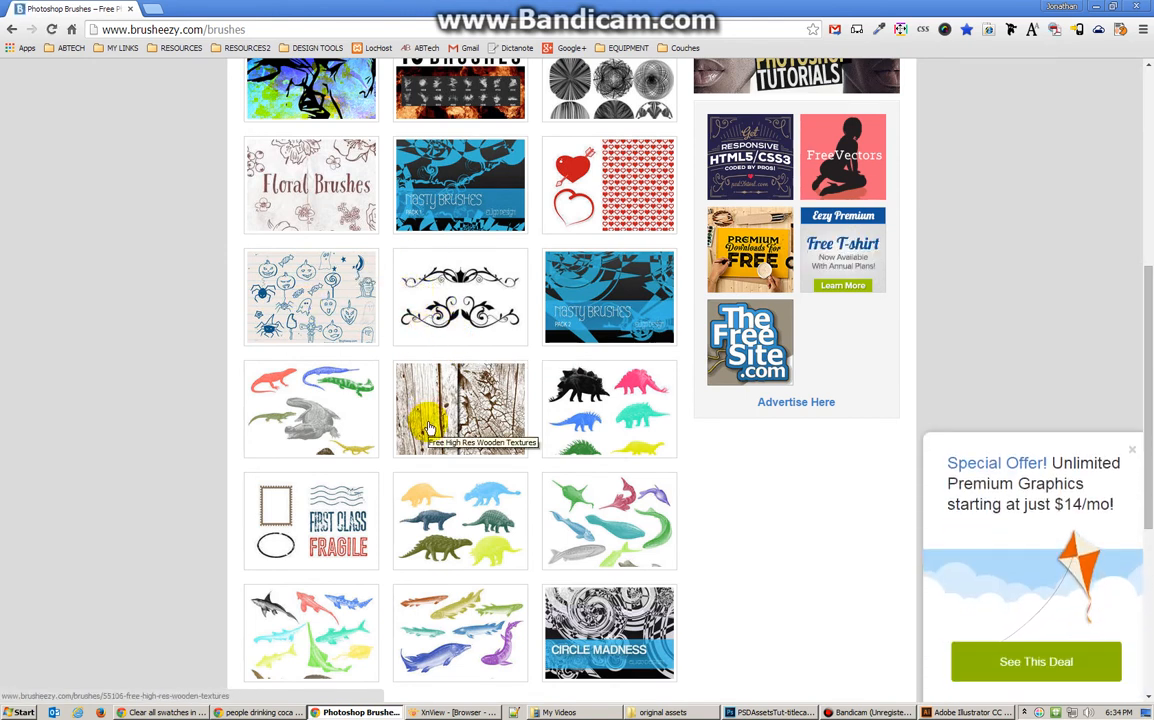
scroll(428, 428, up, 5)
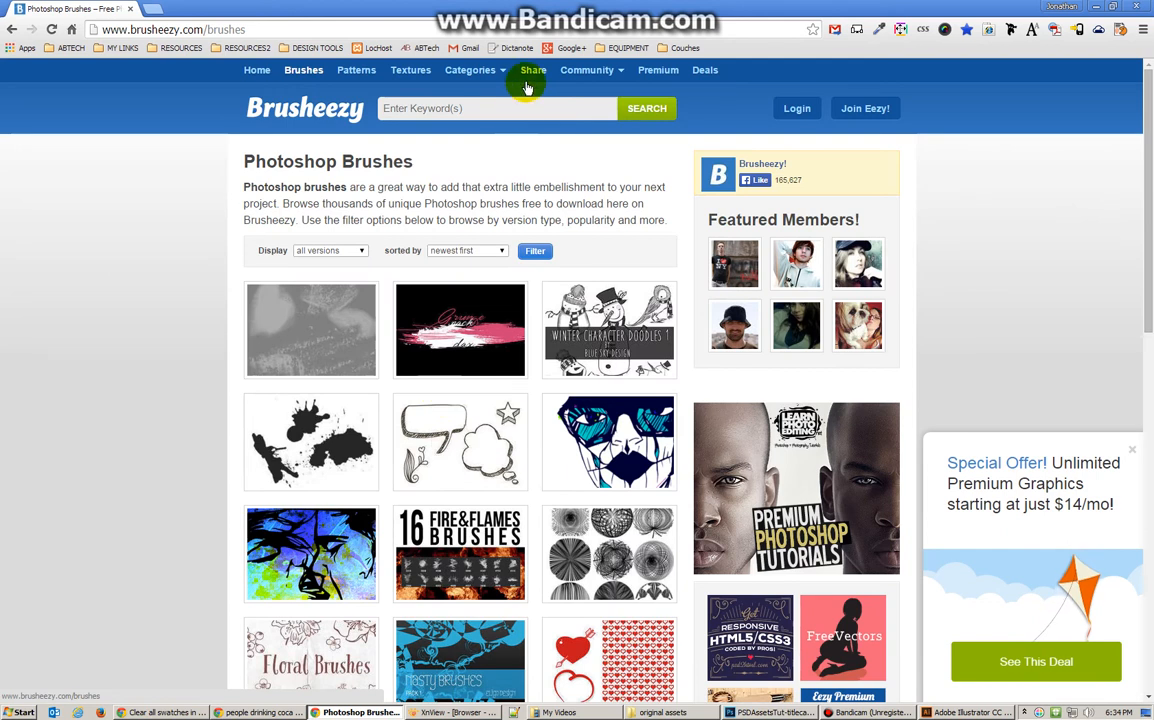
- Browse Brusheezy's Photoshop Shapes, Patterns and Styles categories
mouse_move(484, 76)
click(459, 132)
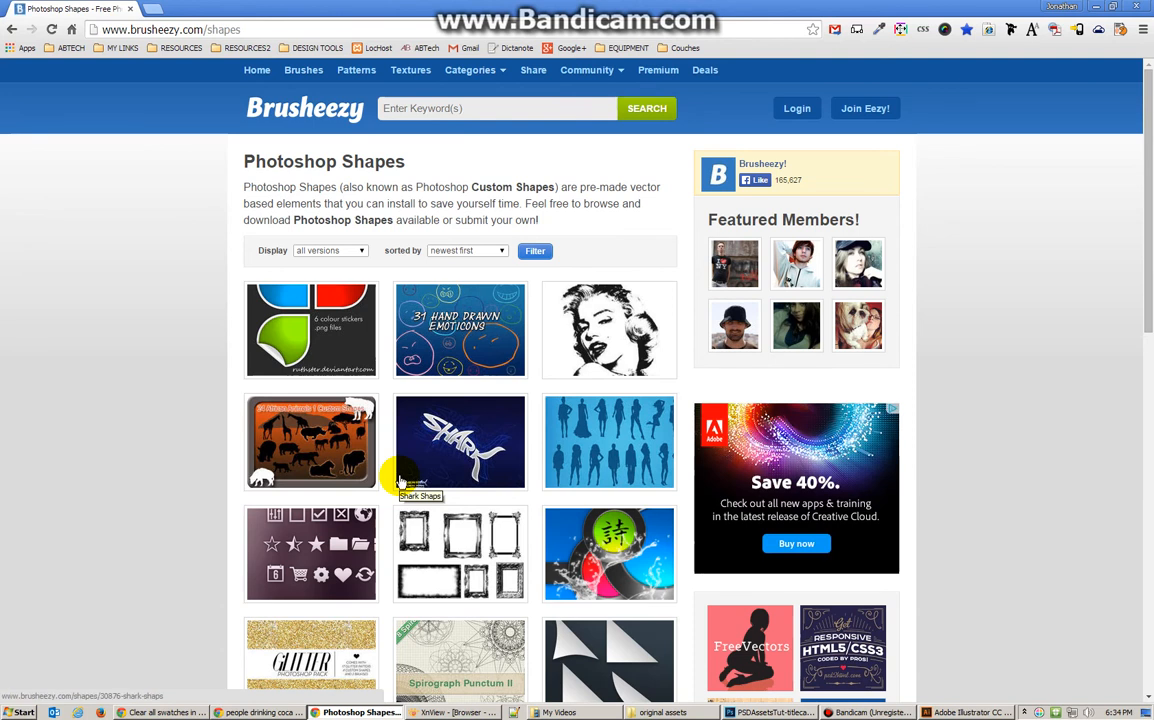
scroll(404, 464, down, 2)
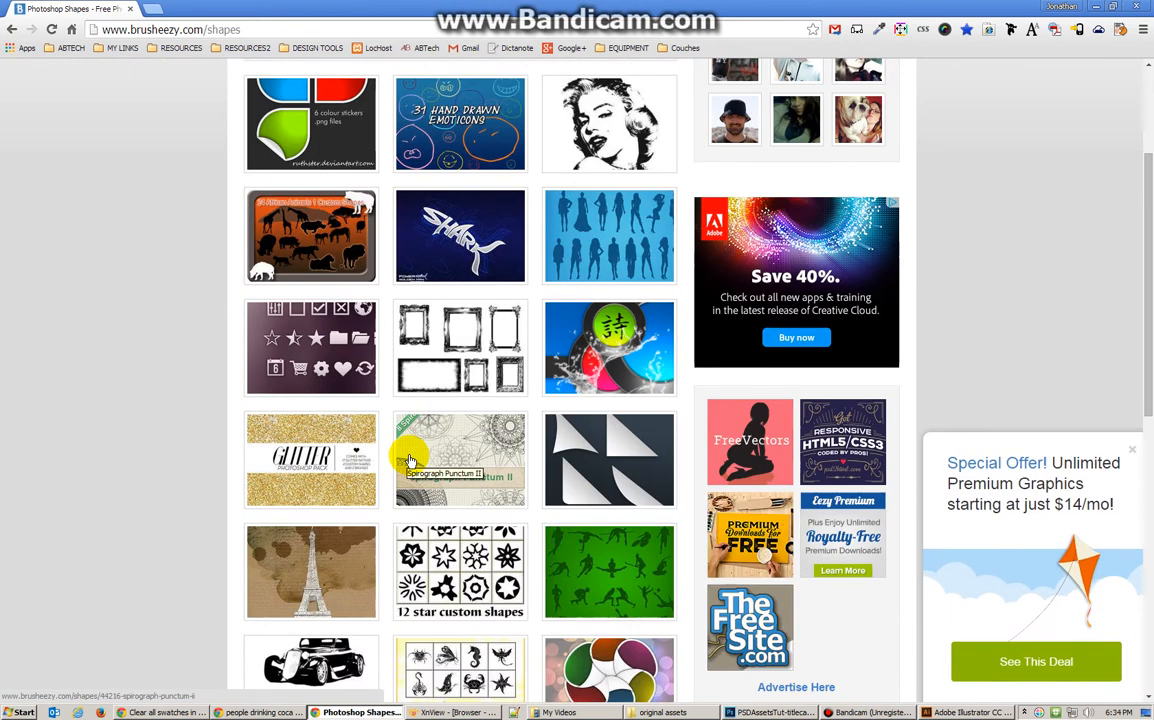
scroll(405, 455, up, 2)
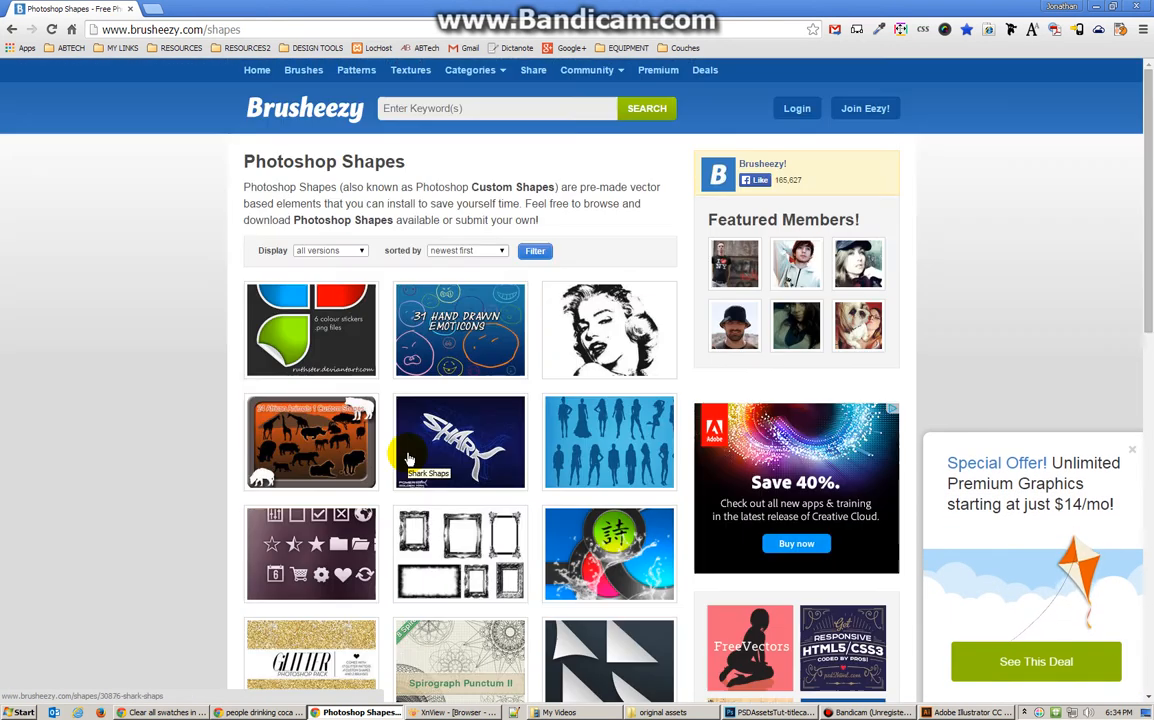
click(356, 70)
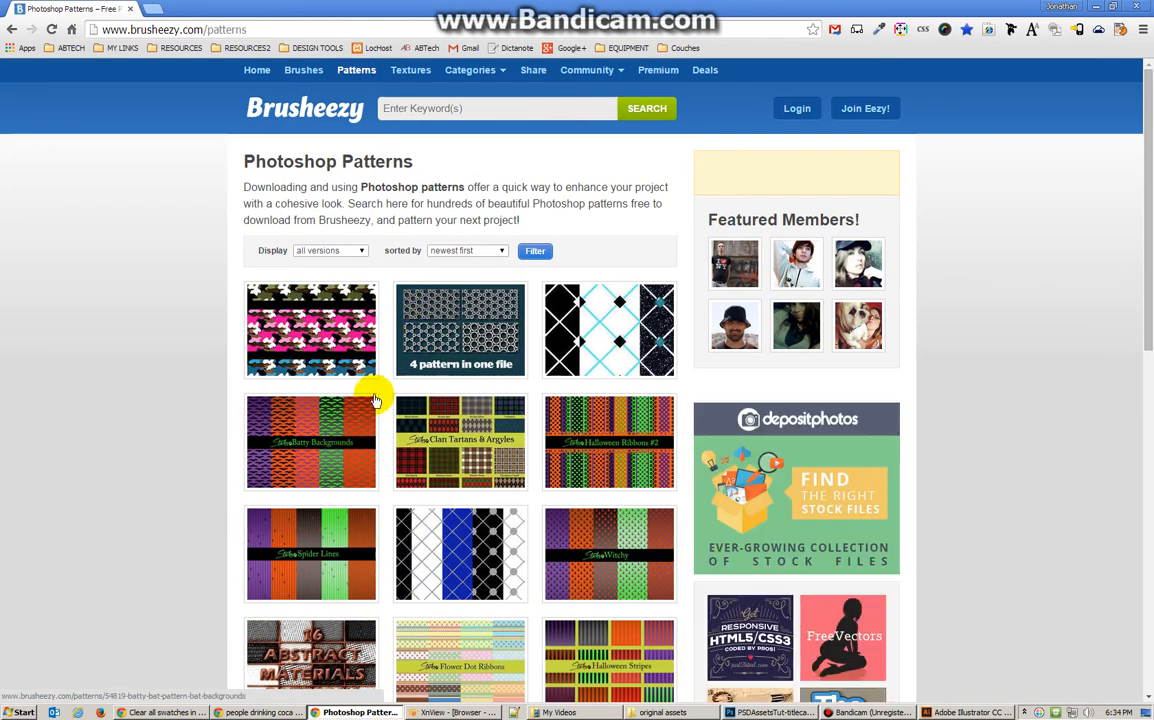
mouse_move(486, 80)
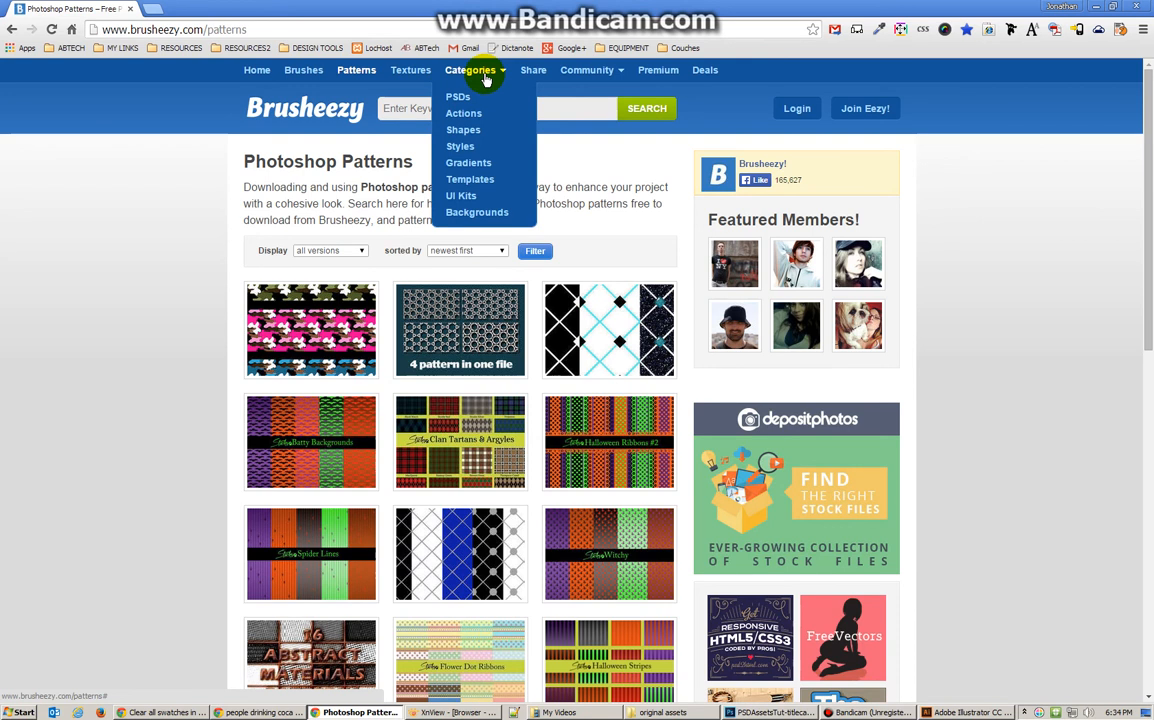
click(462, 146)
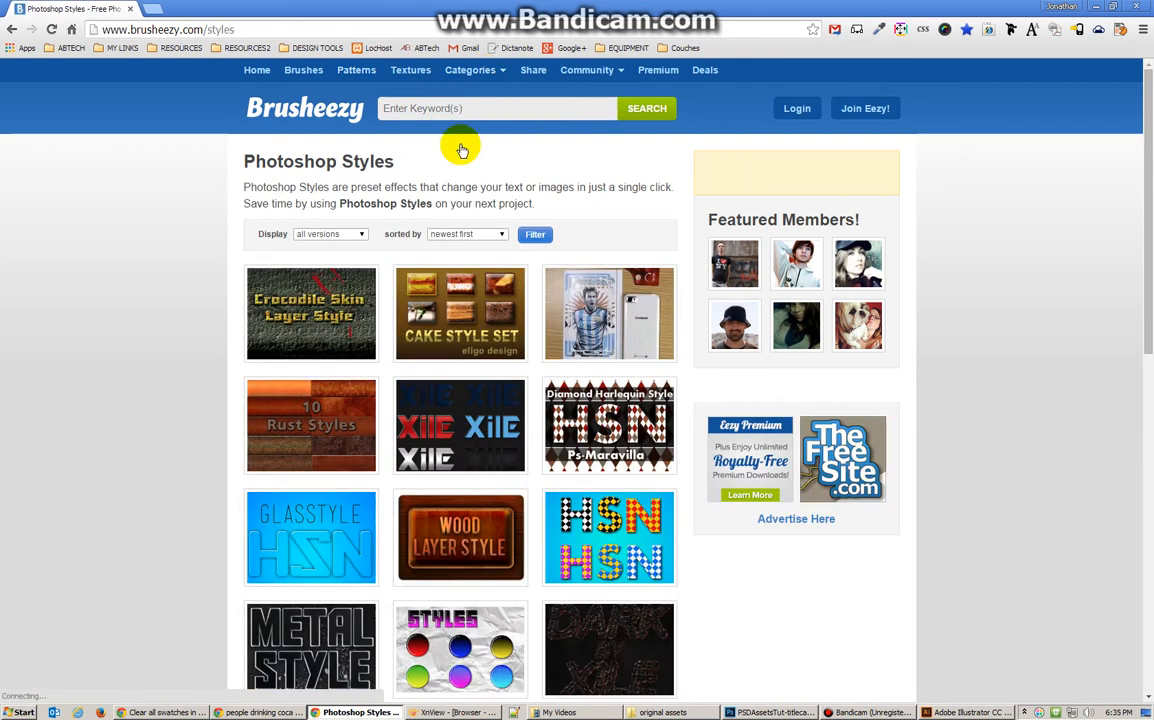
- Return to the Brushes category and open Free Floral Swirls Brushes from page 2 of the listing
click(290, 73)
scroll(548, 522, down, 3)
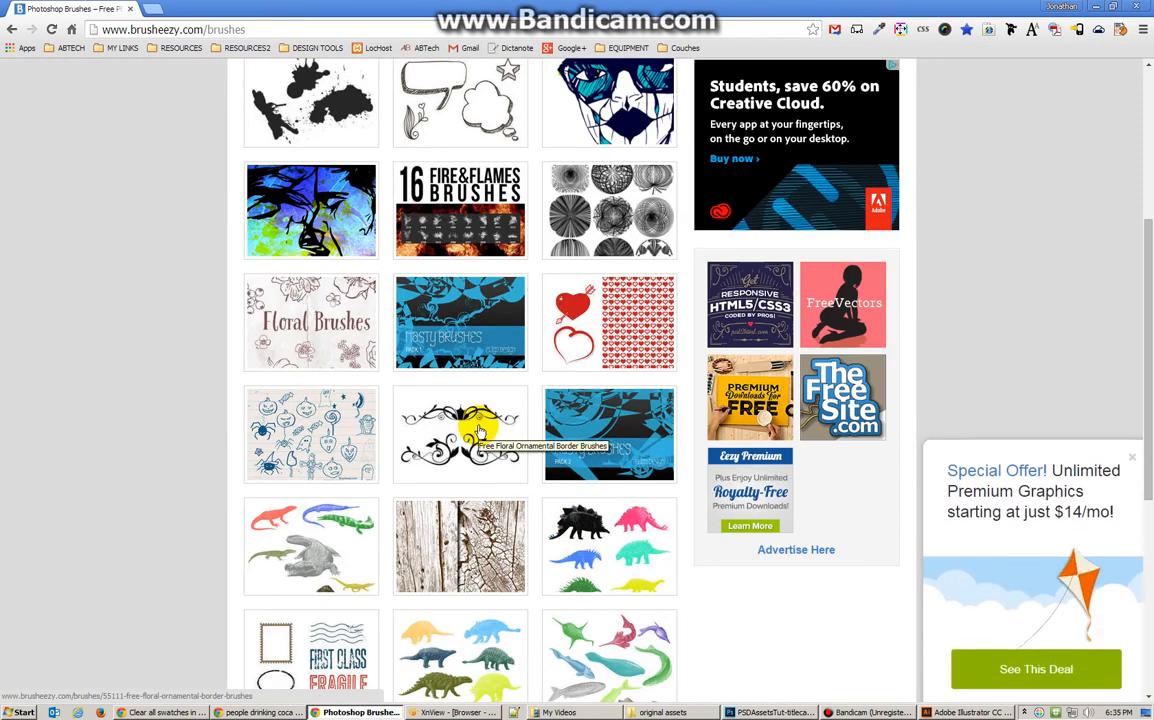
scroll(470, 445, down, 3)
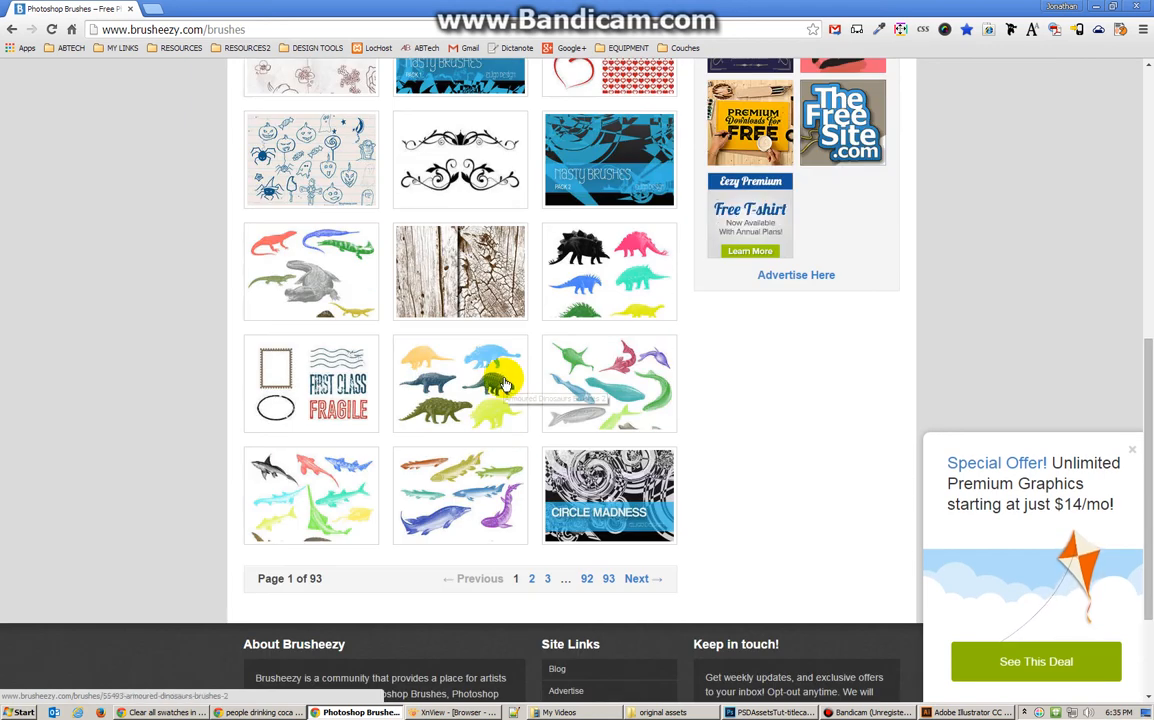
click(531, 578)
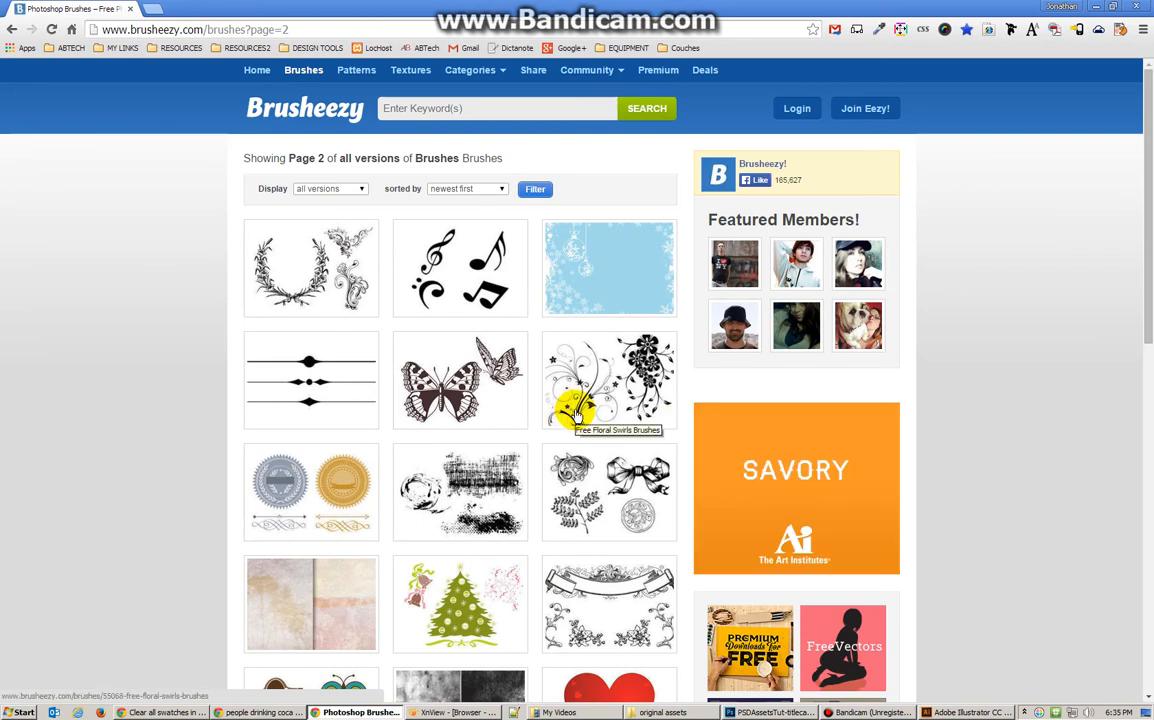
click(575, 412)
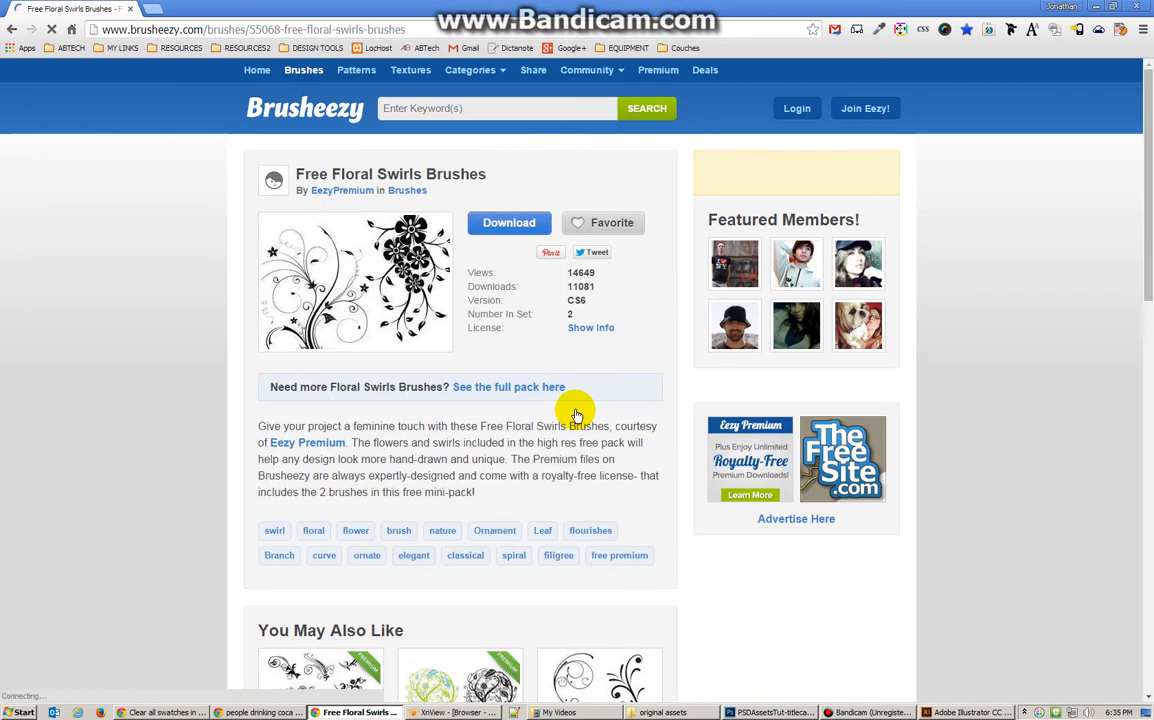
- Download the brush set without logging in and save FloralBrushes.zip in the PSD addons folder
click(516, 224)
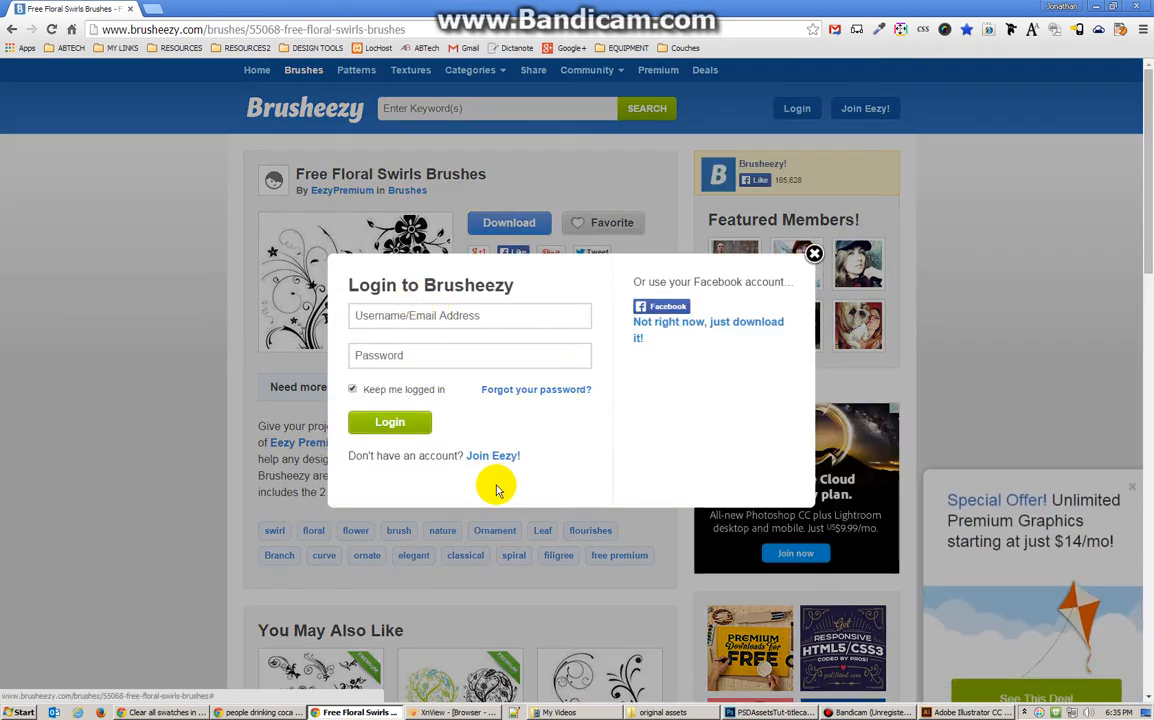
click(718, 324)
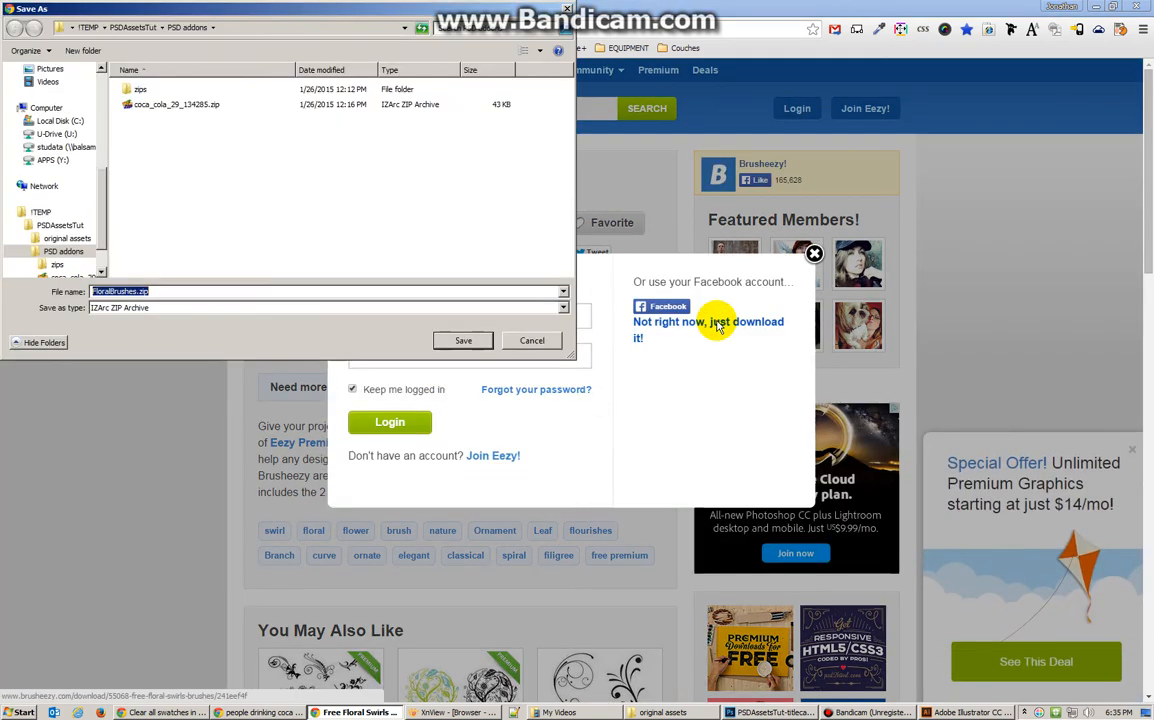
click(461, 340)
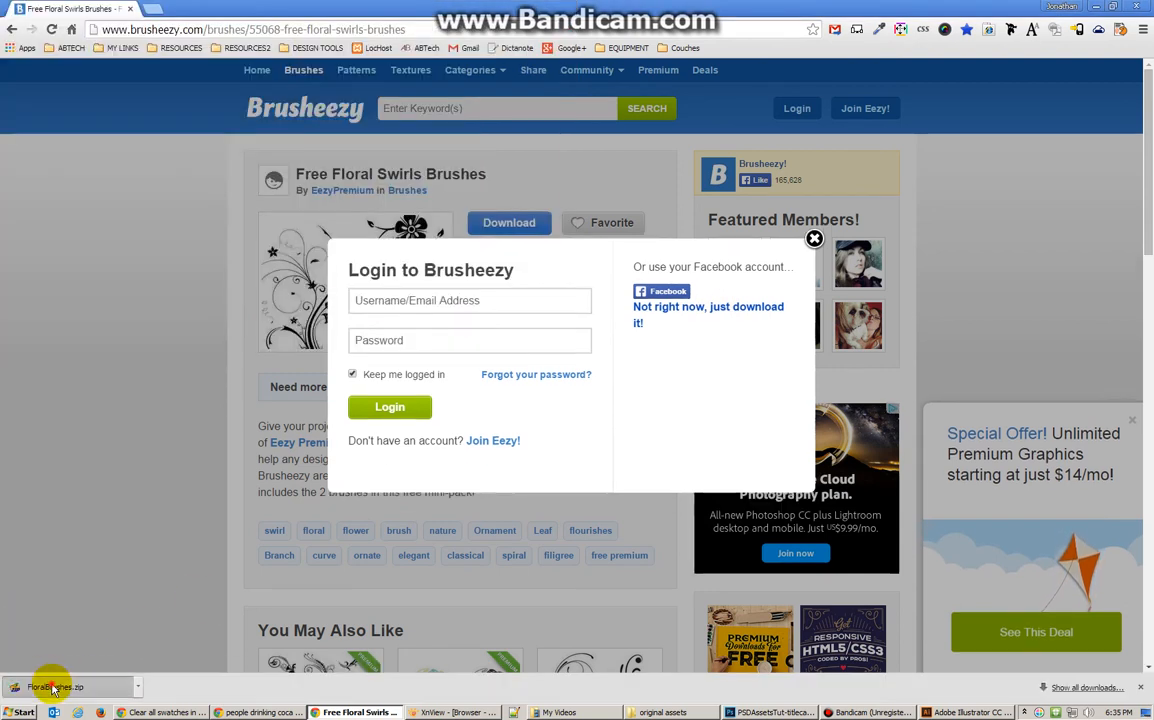
- Open the downloaded FloralBrushes.zip, widen the archive window and select floralbrushes.abr inside the FloralBrushes folder
click(49, 684)
drag(953, 129, 457, 96)
click(475, 193)
double_click(476, 193)
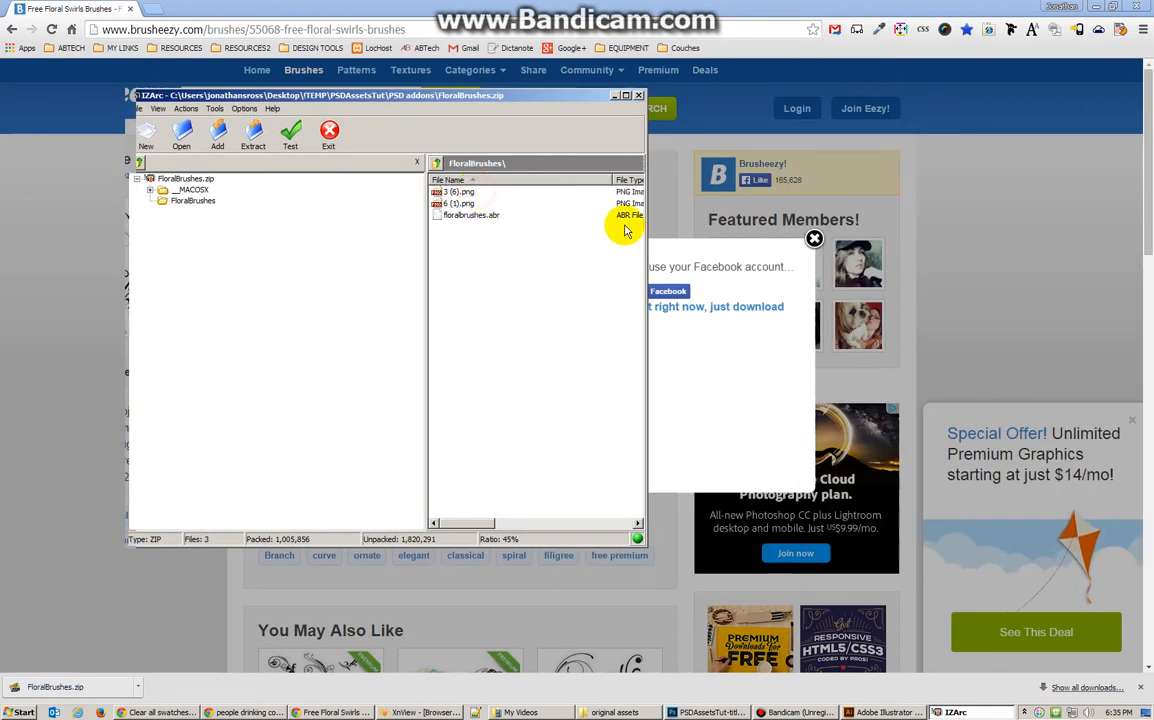
drag(646, 204, 971, 206)
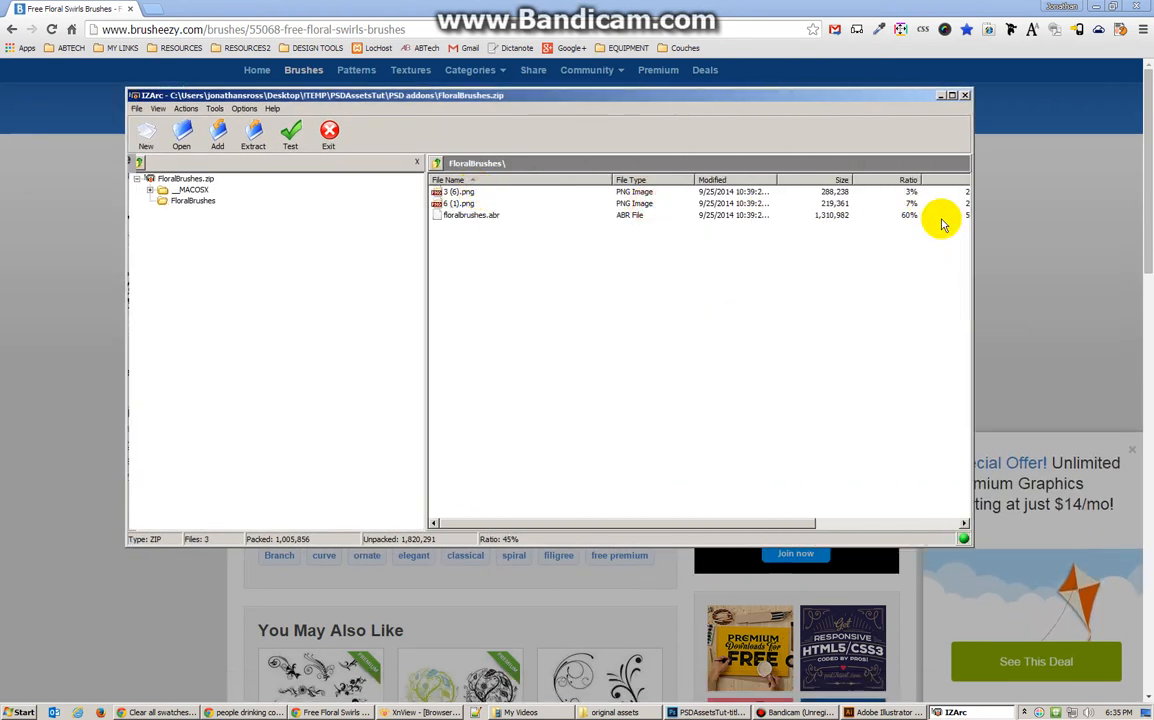
click(471, 215)
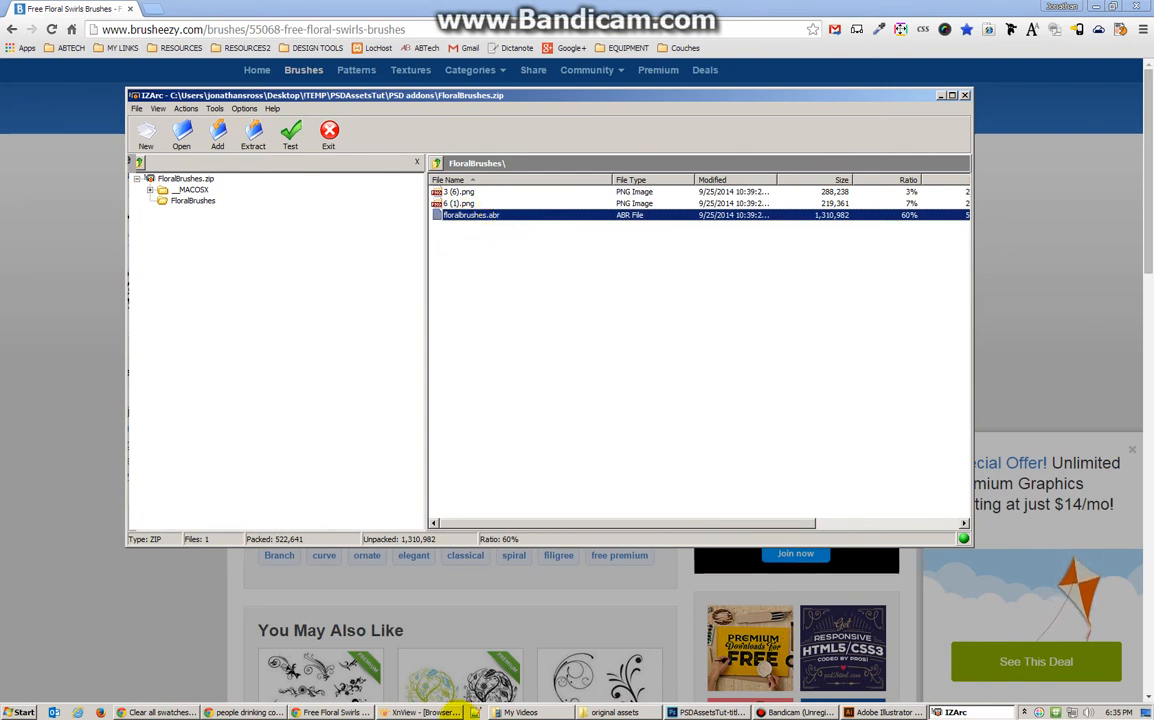
- Switch to the original assets Explorer window and open the PSD addons folder inside PSDAssetsTut
click(606, 712)
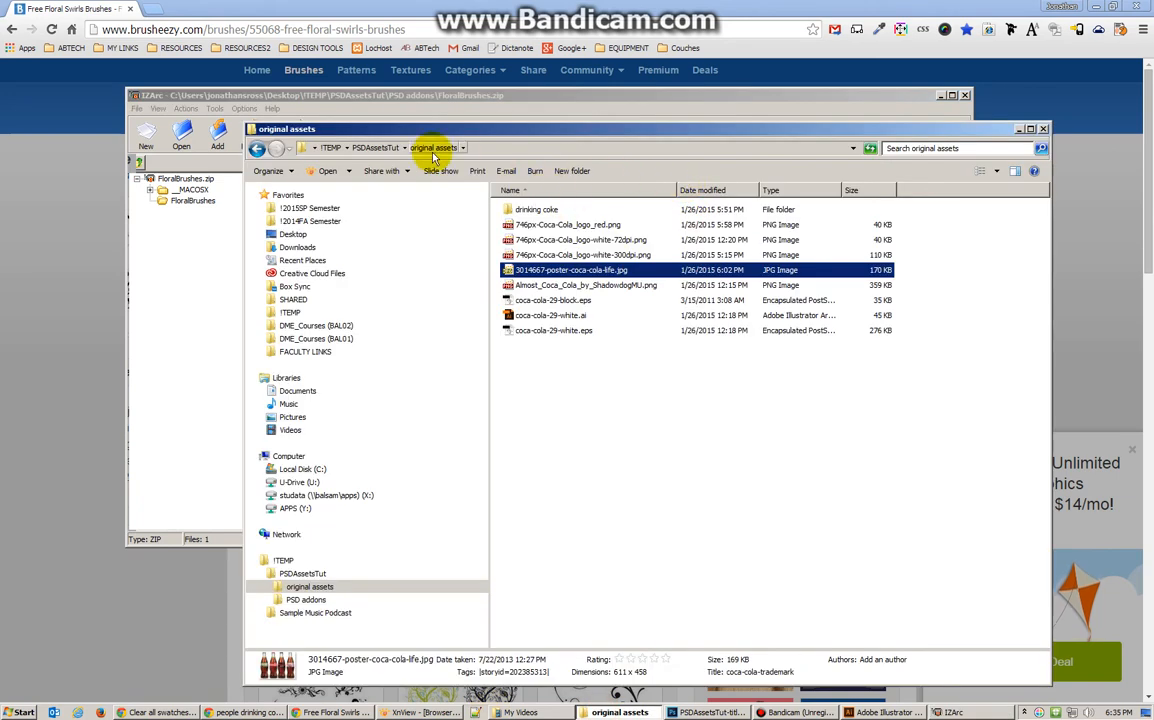
click(352, 145)
double_click(506, 228)
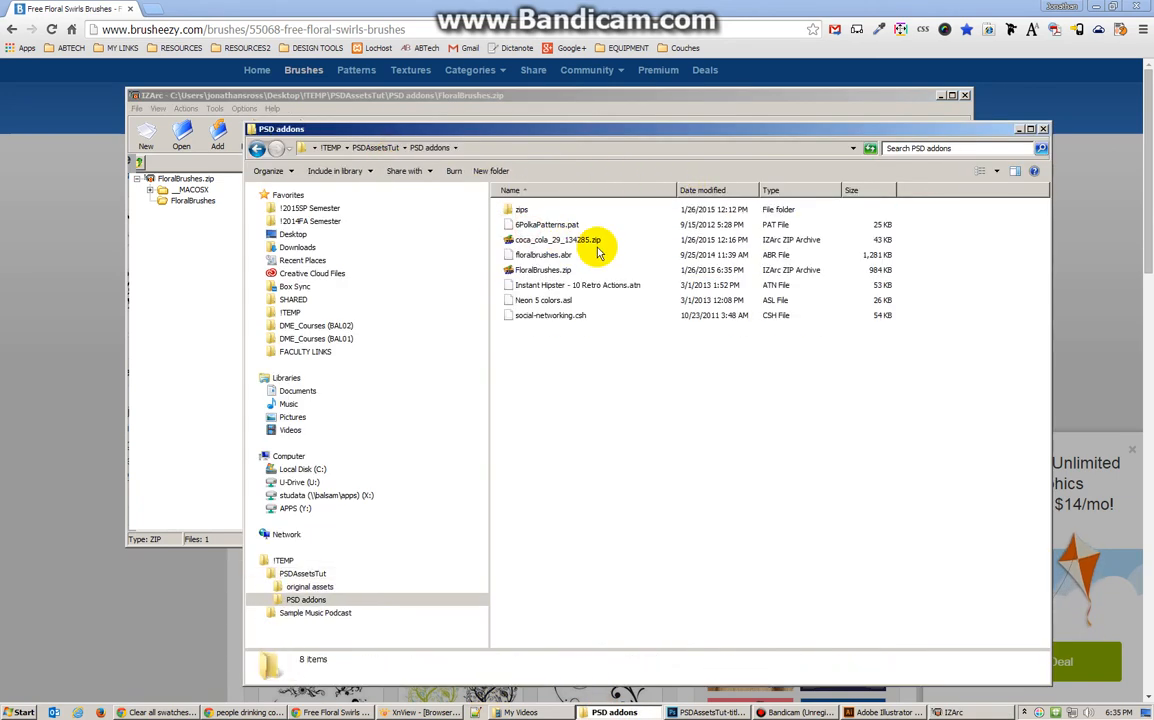
- Examine the .pat, .abr, .asl and .csh add-on files in the folder, and clear the browser from behind the window
click(563, 229)
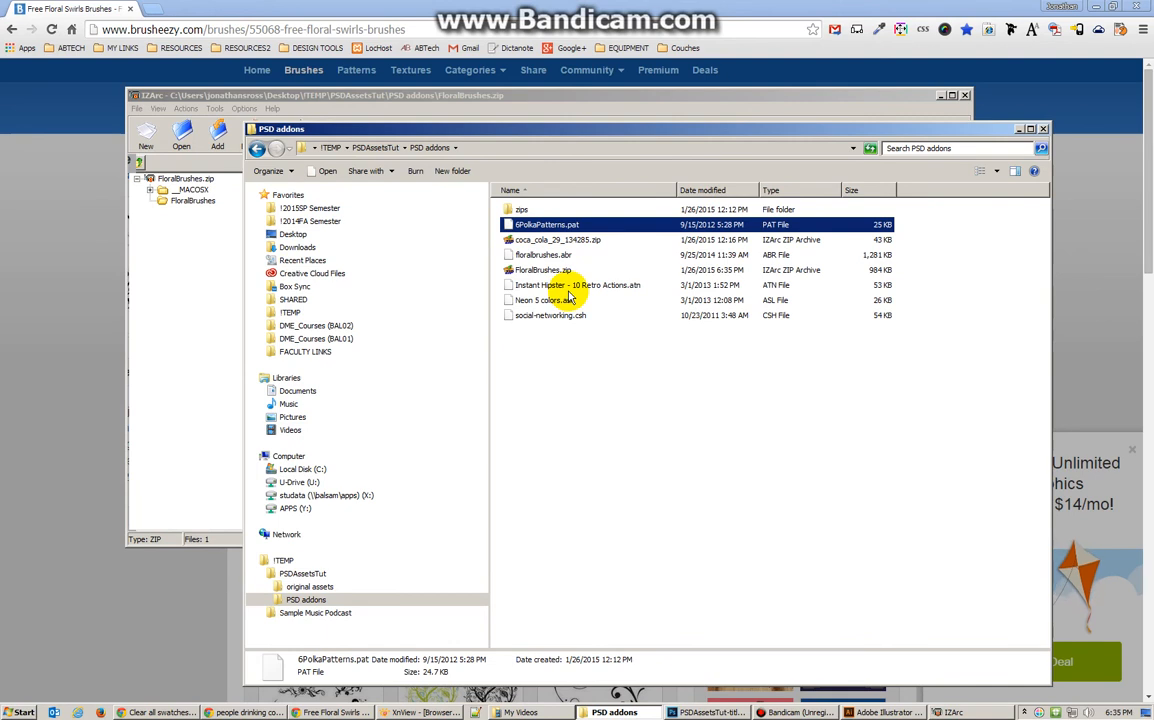
click(556, 257)
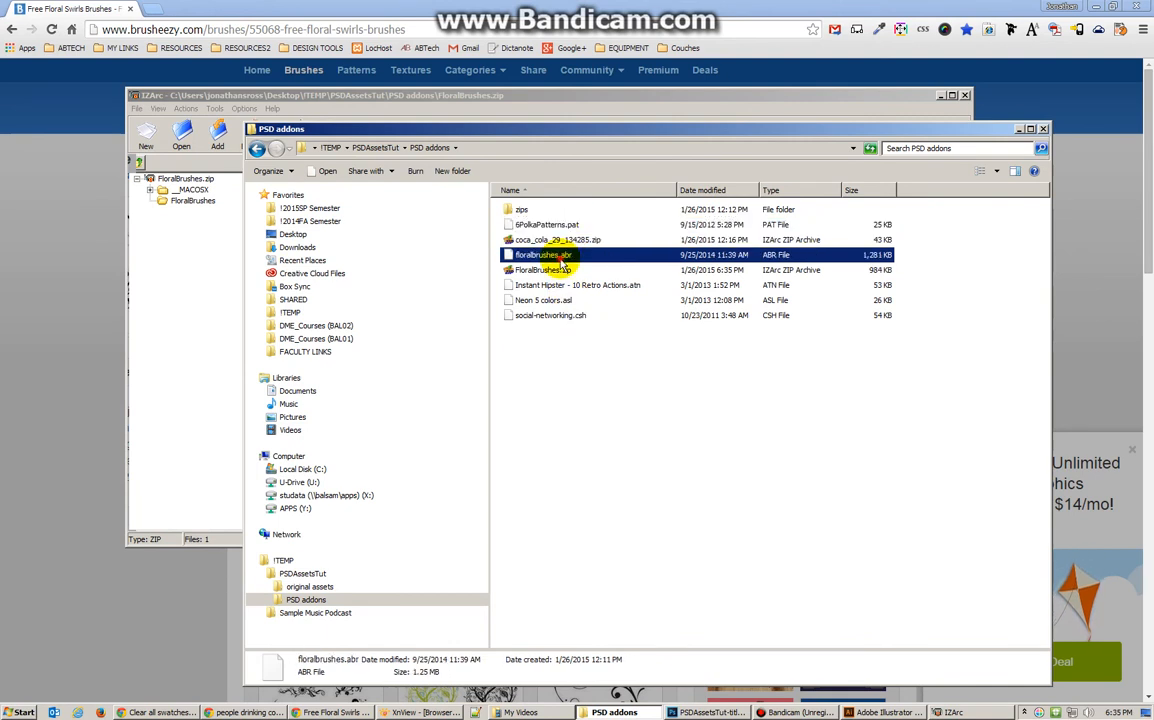
click(545, 302)
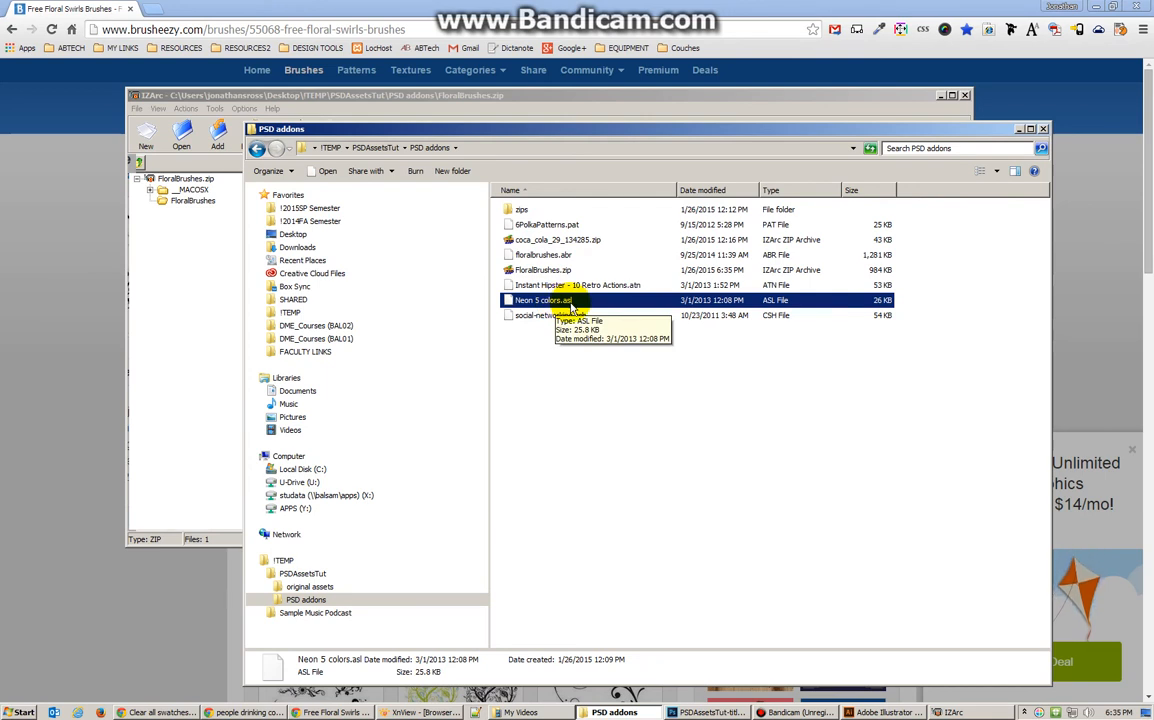
click(550, 315)
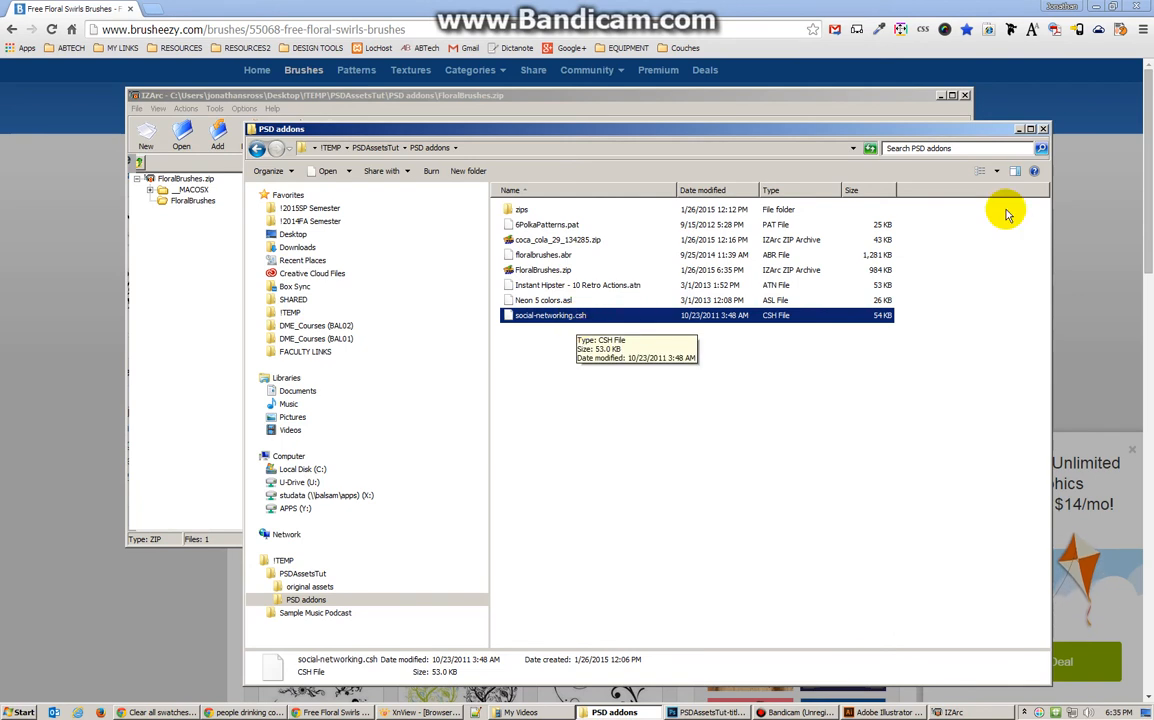
click(1077, 113)
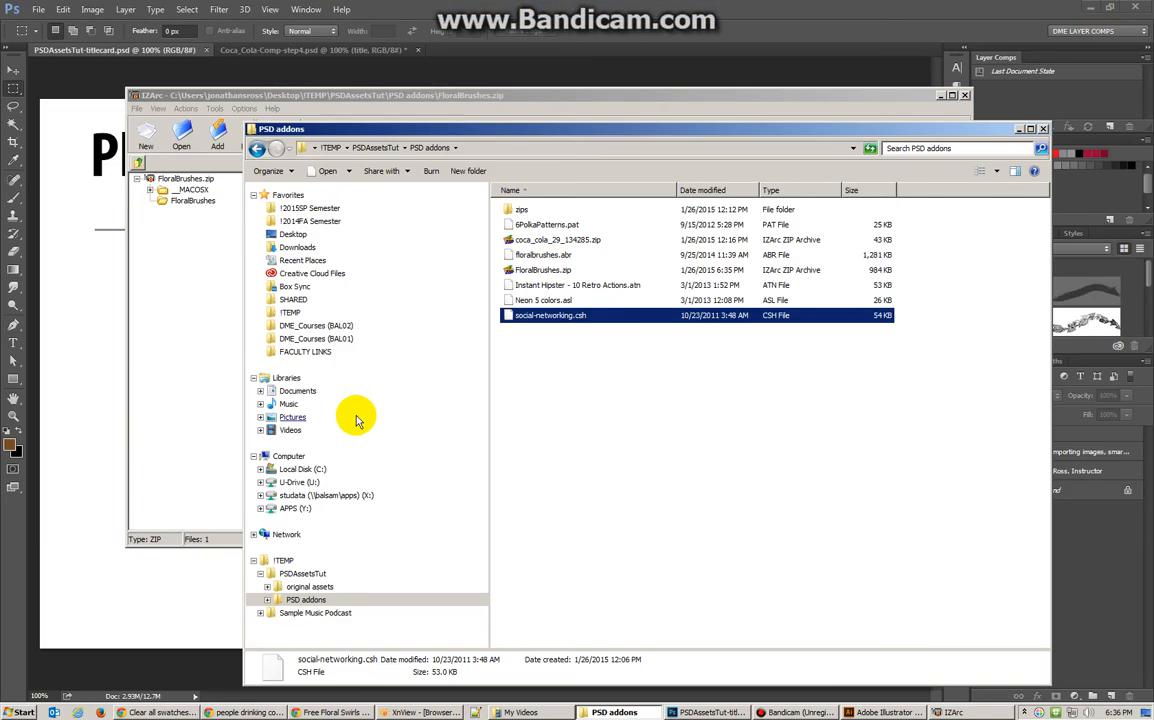
- Switch to Photoshop, activate the Brush tool in Coca_Cola-Comp-step4.psd, and display the brush presets
click(82, 281)
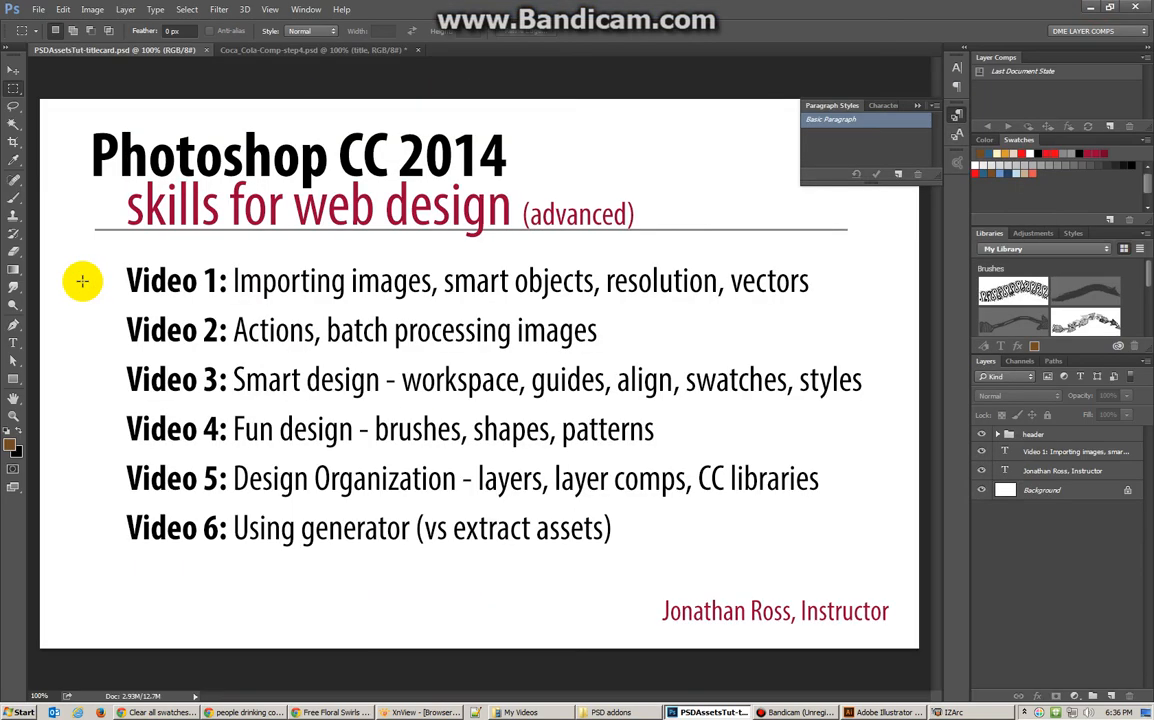
click(16, 199)
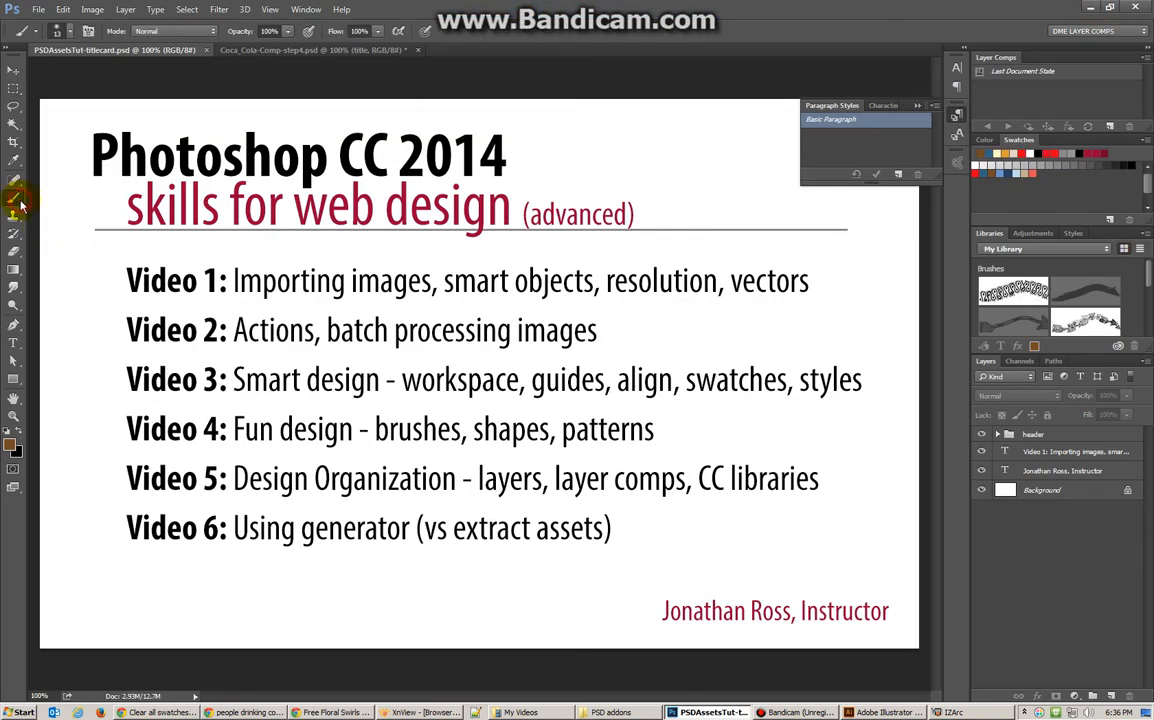
click(282, 51)
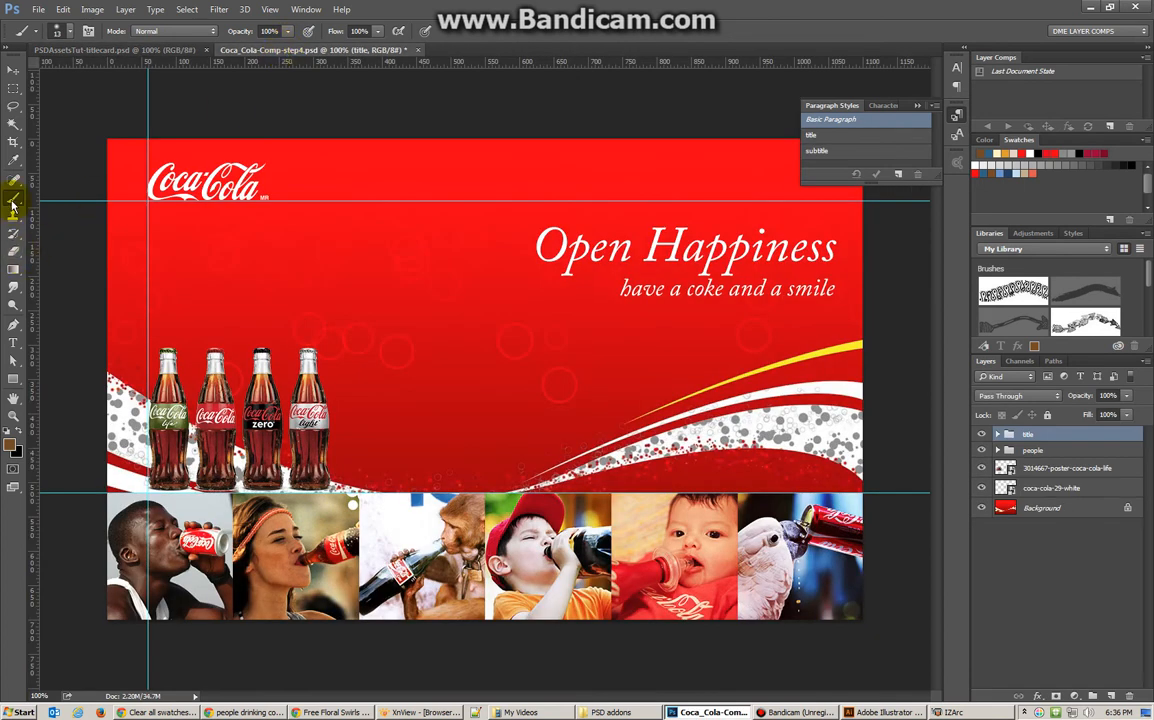
click(306, 10)
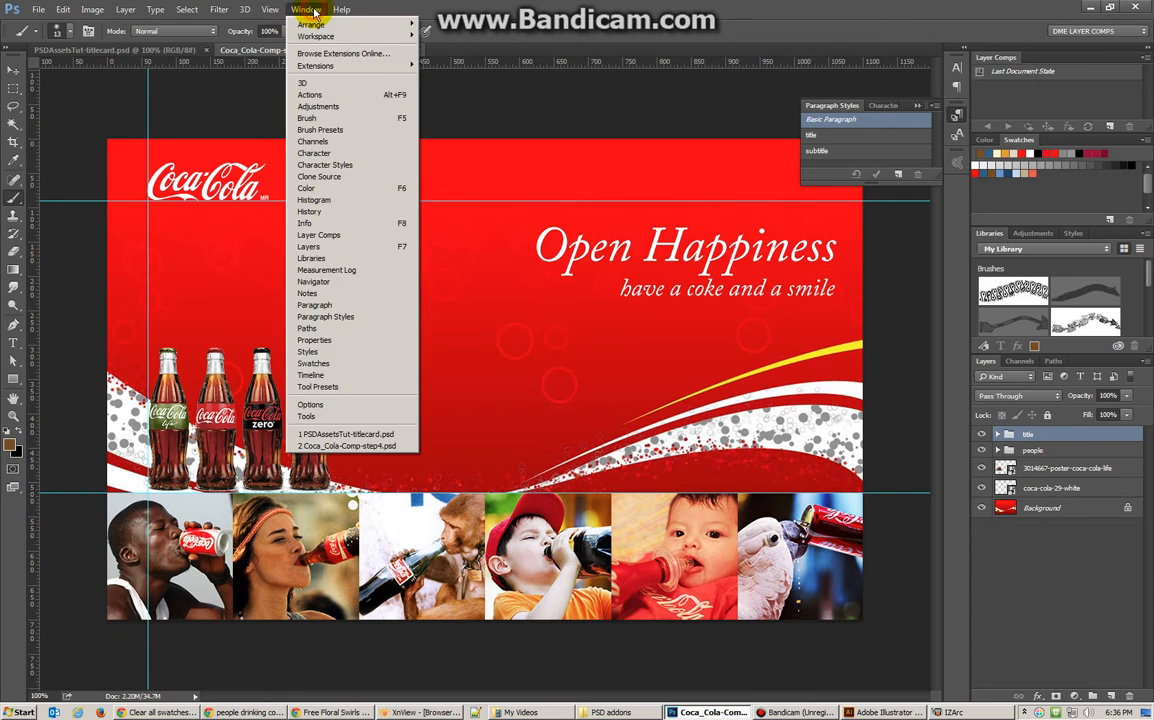
click(324, 118)
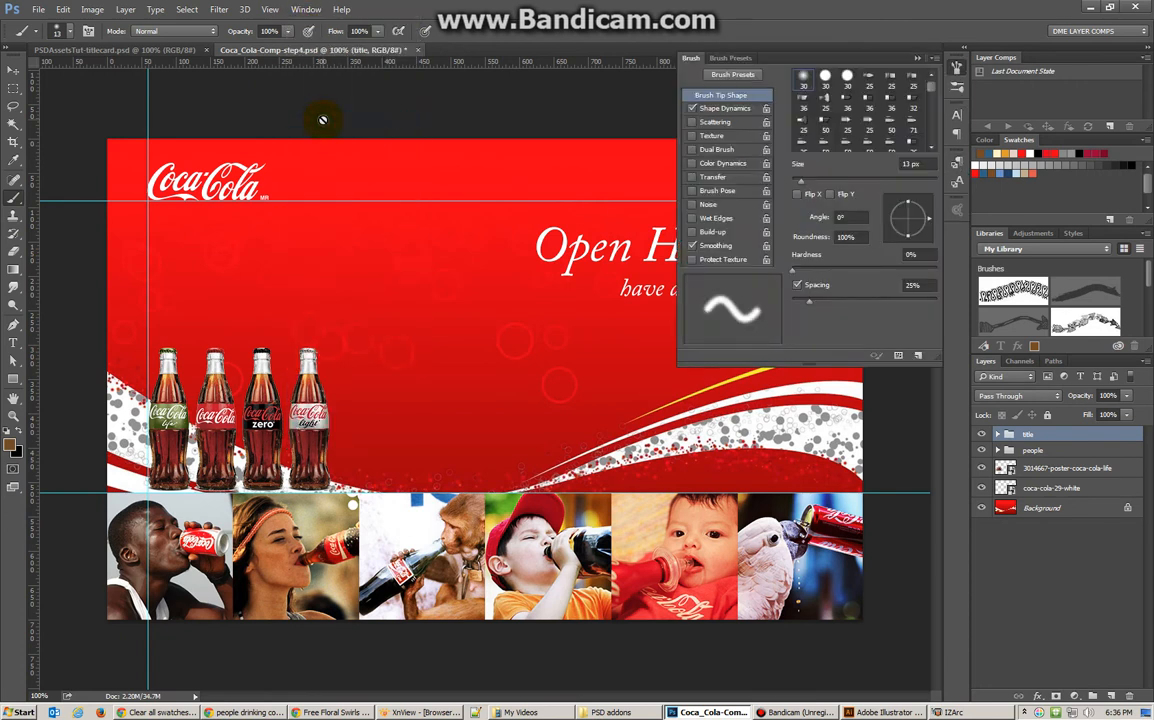
click(734, 59)
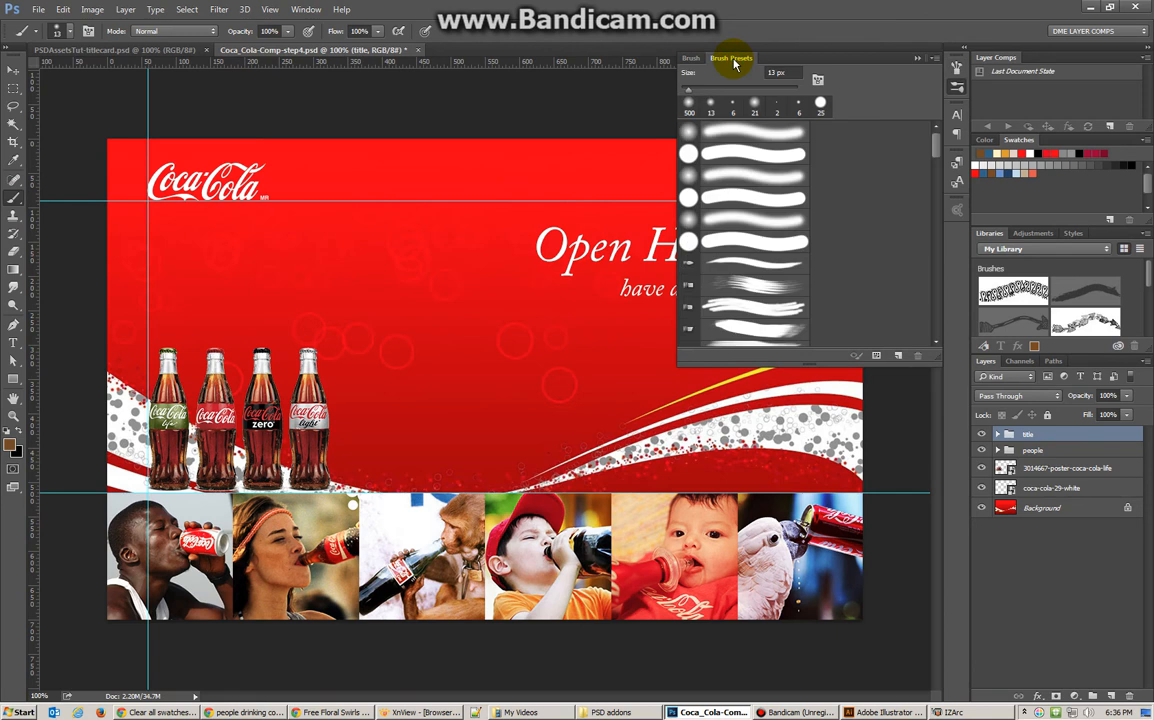
- Add a new layer and paint brown scattered strokes across the comp with the 95 px brush preset
drag(940, 148, 916, 244)
click(772, 158)
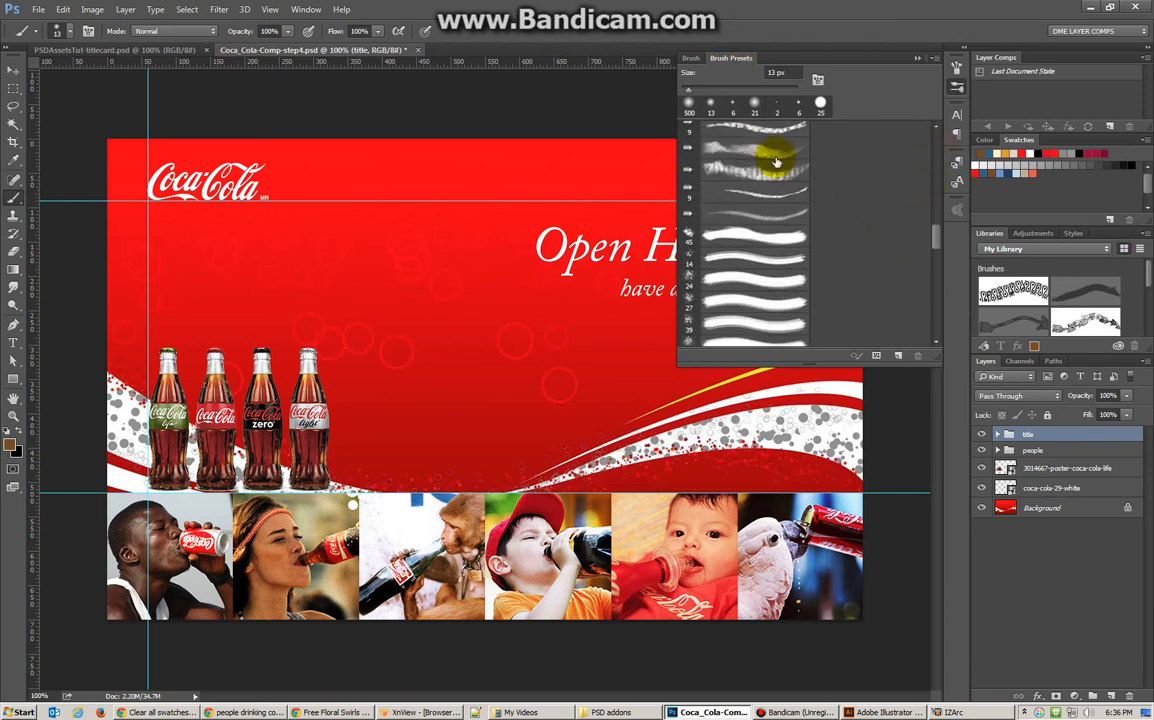
click(1111, 696)
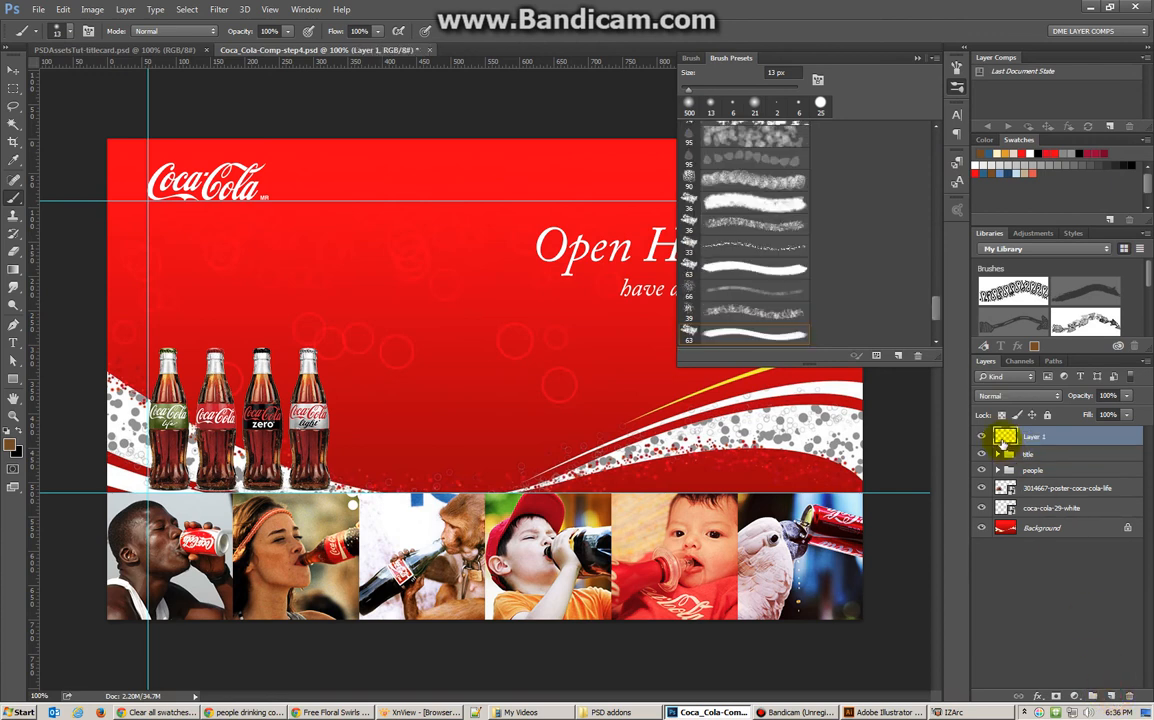
click(741, 132)
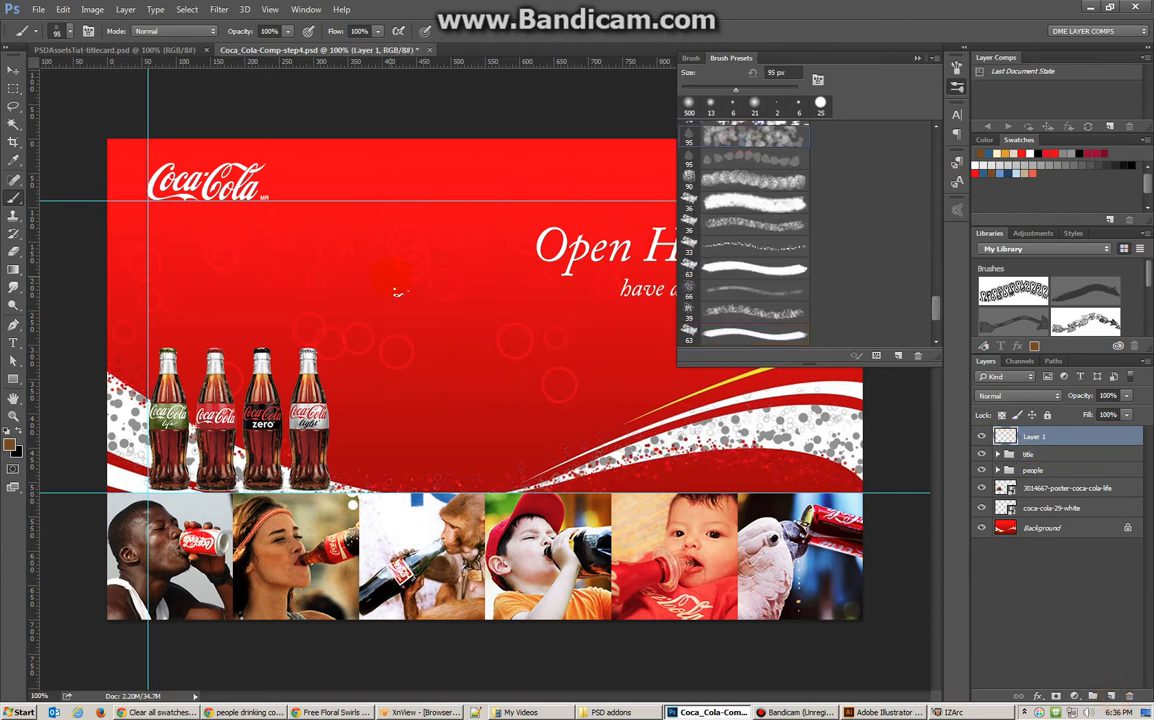
mouse_move(402, 316)
mouse_down()
mouse_move(440, 381)
mouse_move(319, 283)
mouse_move(120, 400)
mouse_move(540, 430)
mouse_up()
mouse_move(560, 385)
mouse_down()
mouse_move(700, 480)
mouse_move(303, 495)
mouse_move(330, 465)
mouse_move(215, 155)
mouse_up()
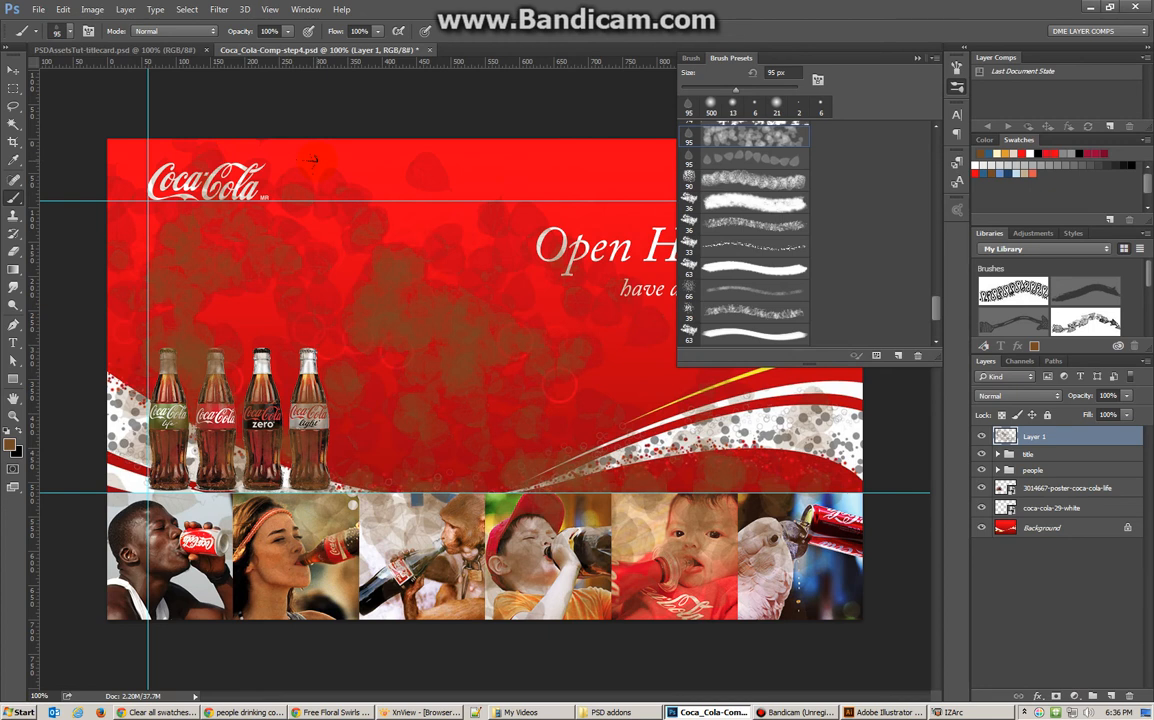
- Restore the default black and white colours and paint over the logo area with the 90 px textured brush preset
click(688, 180)
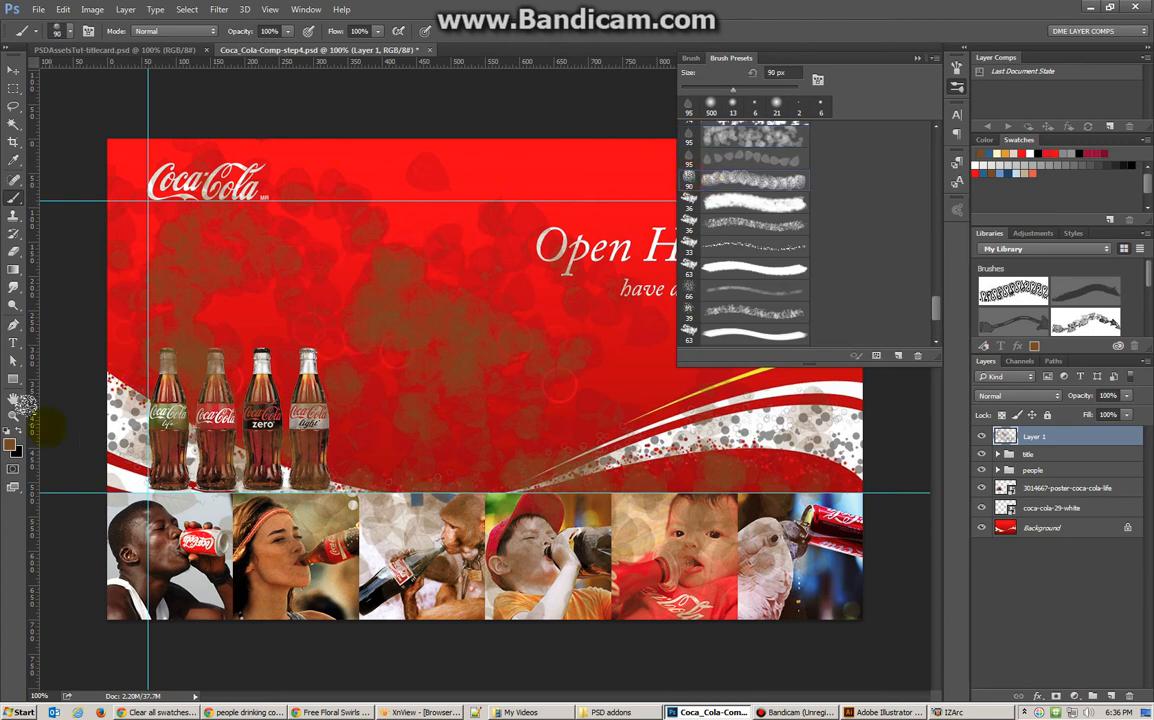
click(8, 438)
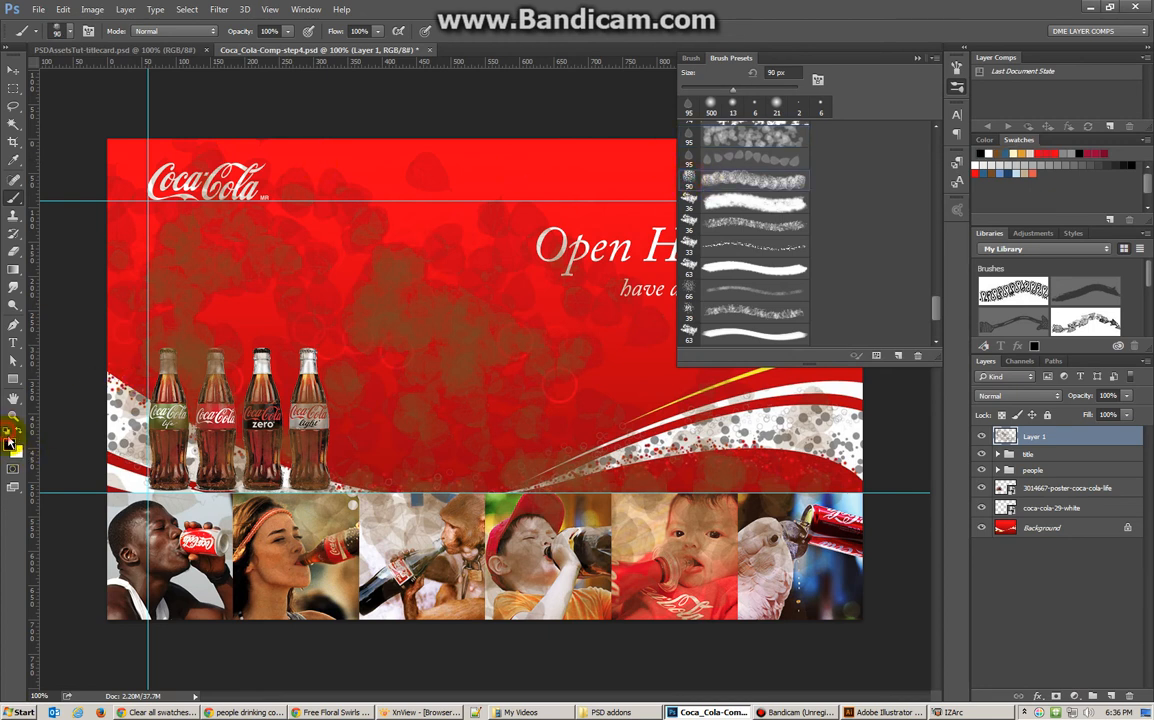
mouse_move(204, 99)
mouse_down()
mouse_move(215, 165)
mouse_move(140, 300)
mouse_move(300, 175)
mouse_move(150, 240)
mouse_up()
- Stamp the textured brush at 357 px over the red banner, then fill the test layer with white and delete it
mouse_move(800, 95)
mouse_down()
mouse_move(732, 93)
mouse_move(760, 97)
mouse_up()
click(436, 245)
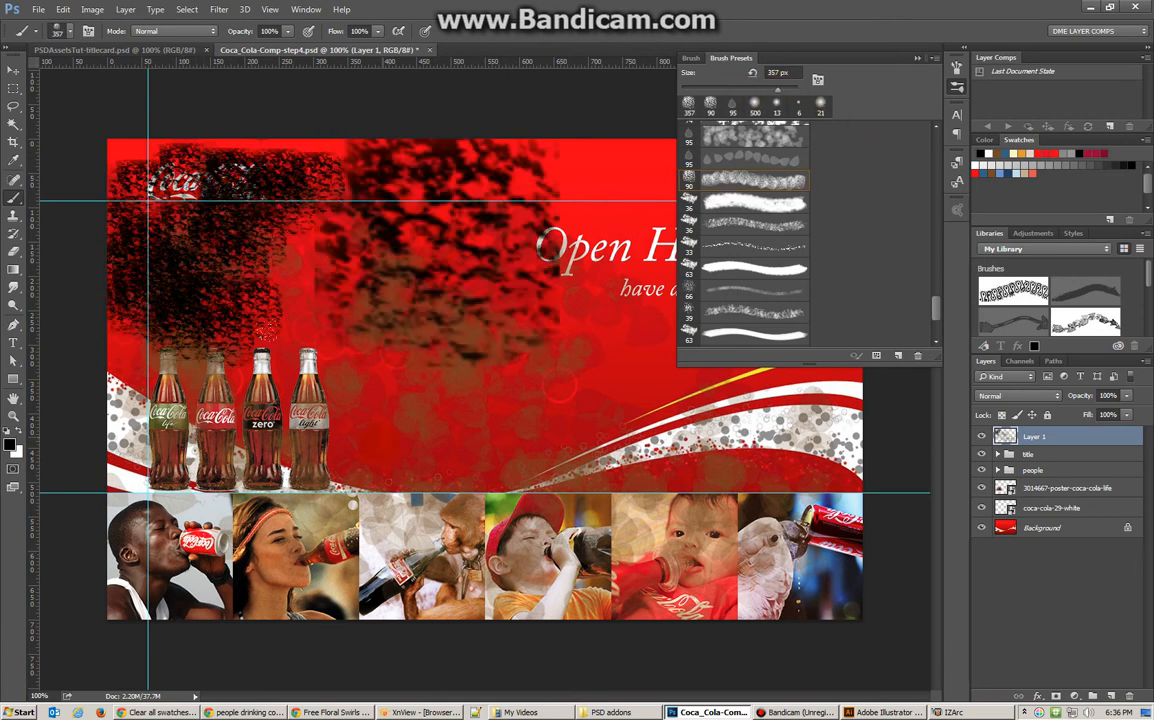
click(340, 338)
click(218, 262)
click(345, 199)
click(430, 328)
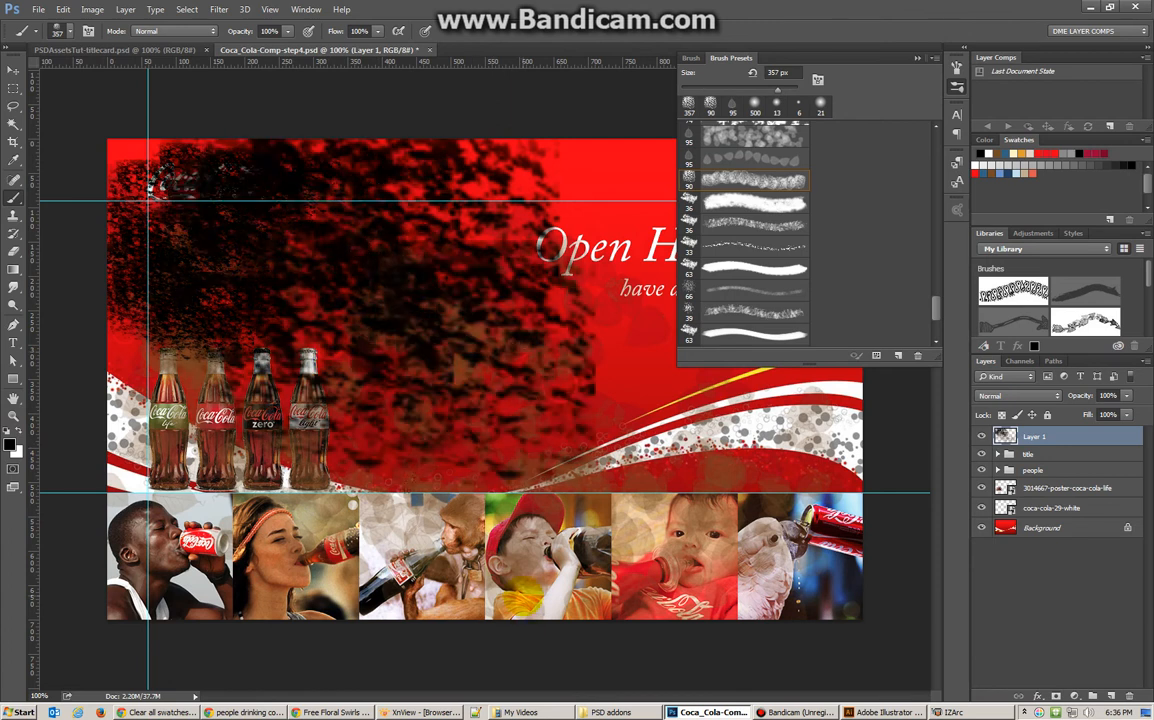
key(ctrl+BackSpace)
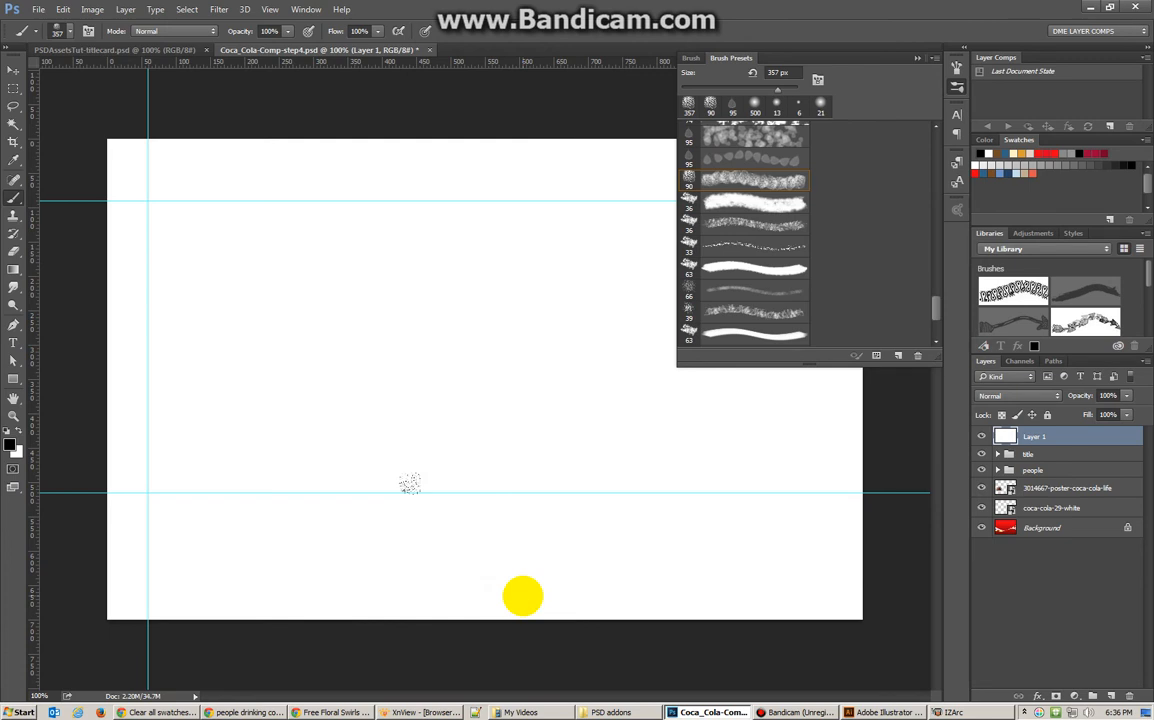
key(Delete)
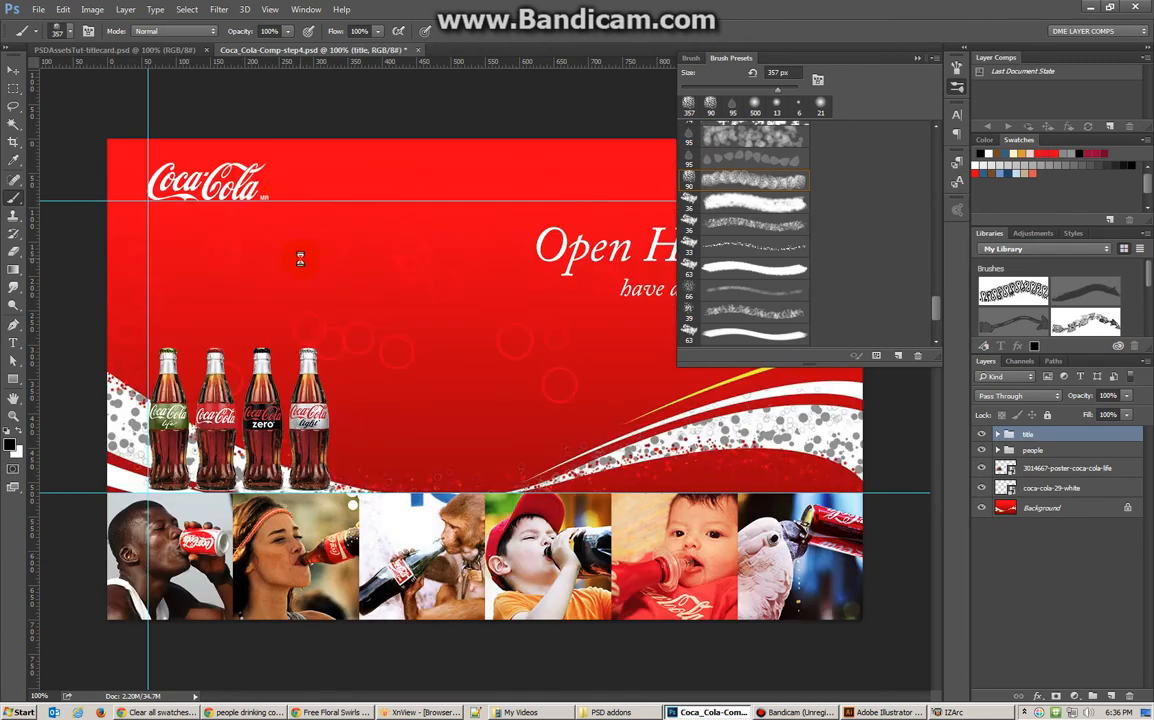
- Paint on a new layer with the 39 px speckled preset enlarged to 132 px, then delete that layer
click(306, 260)
click(606, 291)
click(749, 313)
click(230, 240)
click(595, 291)
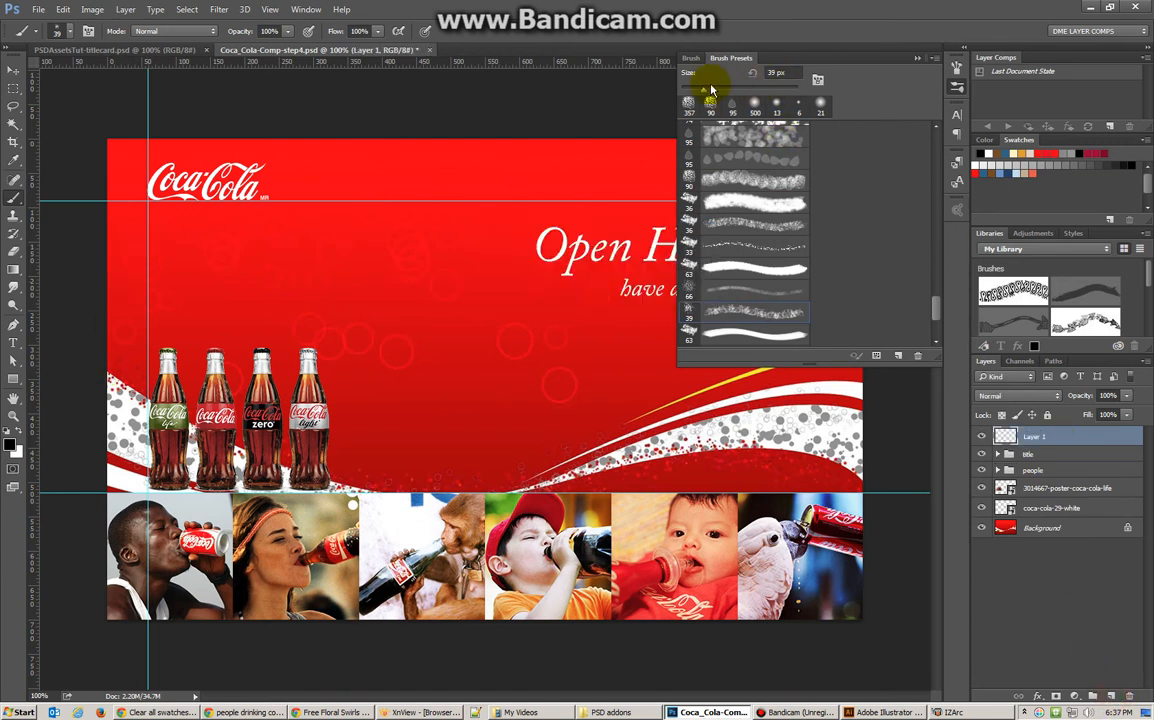
drag(704, 90, 748, 90)
click(385, 288)
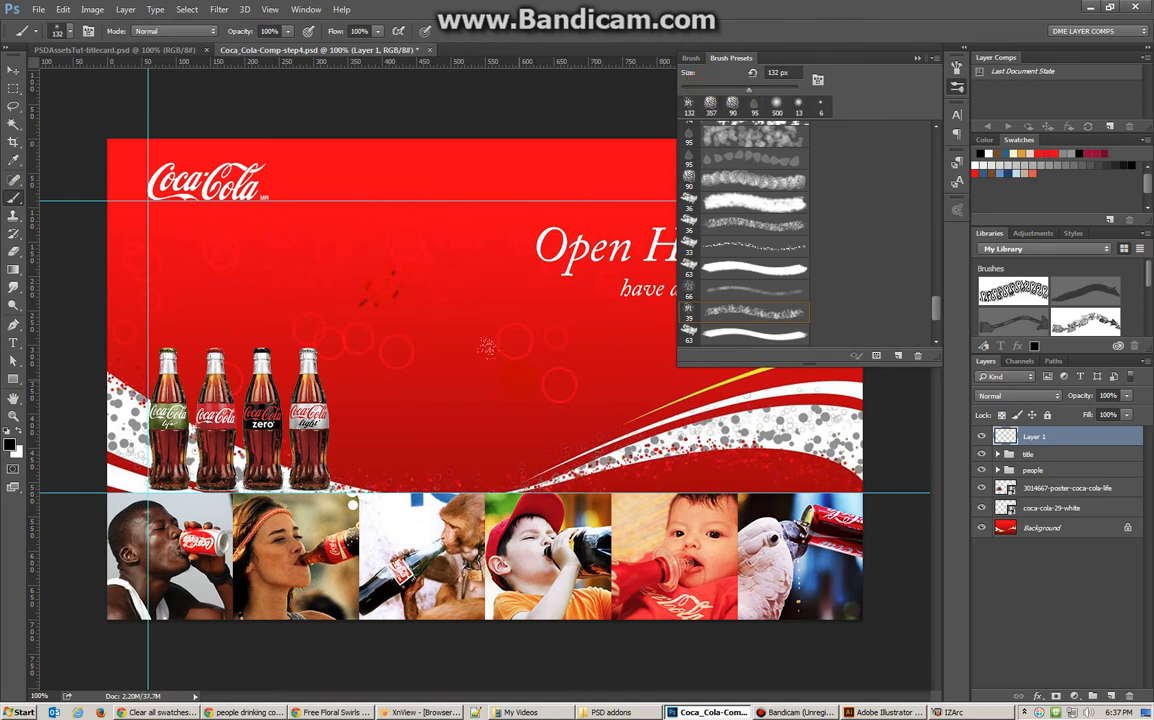
mouse_move(341, 244)
mouse_down()
mouse_move(290, 218)
mouse_move(227, 214)
mouse_move(244, 224)
mouse_move(283, 172)
mouse_move(285, 128)
mouse_move(150, 143)
mouse_move(125, 174)
mouse_move(118, 158)
mouse_move(155, 185)
mouse_move(150, 205)
mouse_move(200, 190)
mouse_up()
key(Delete)
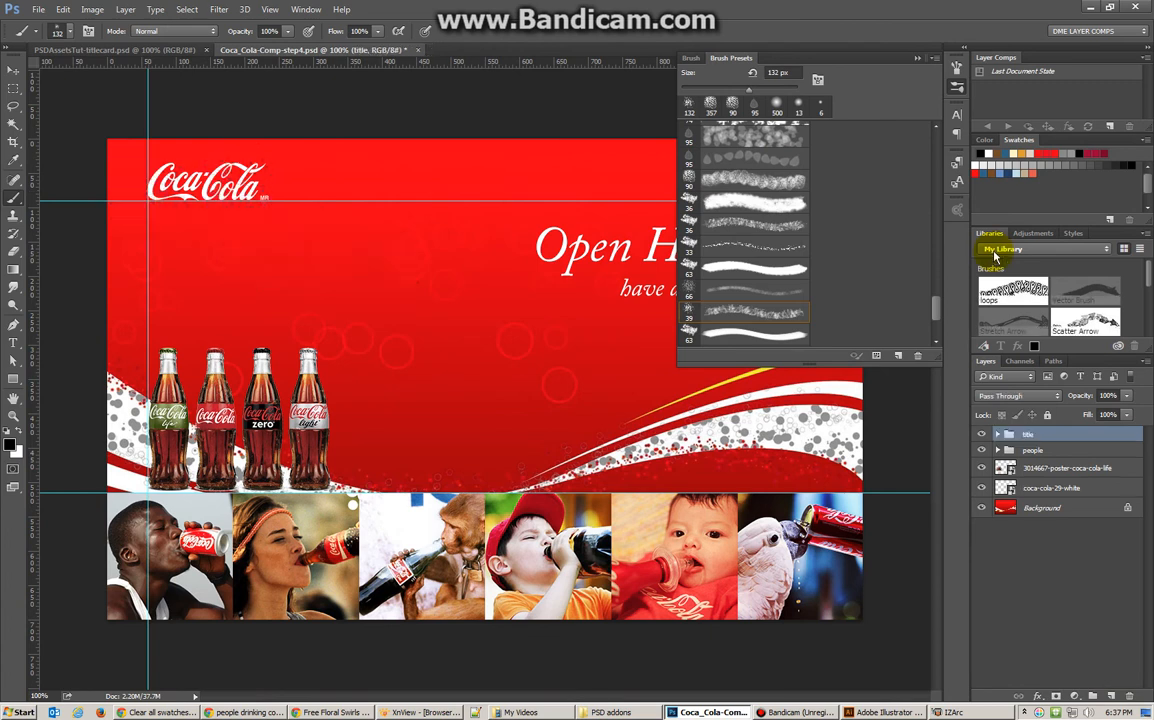
- Add a new layer and load floralbrushes.abr from PSDAssetsTut's PSD addons folder into the brush presets
click(1111, 696)
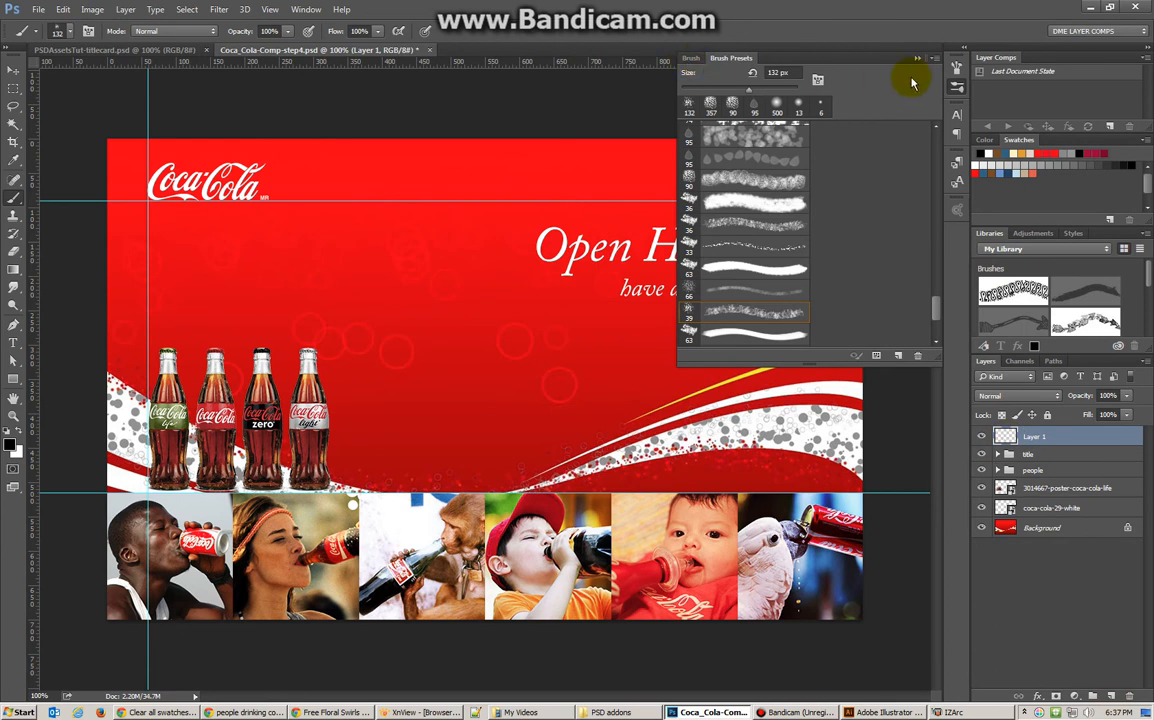
click(937, 58)
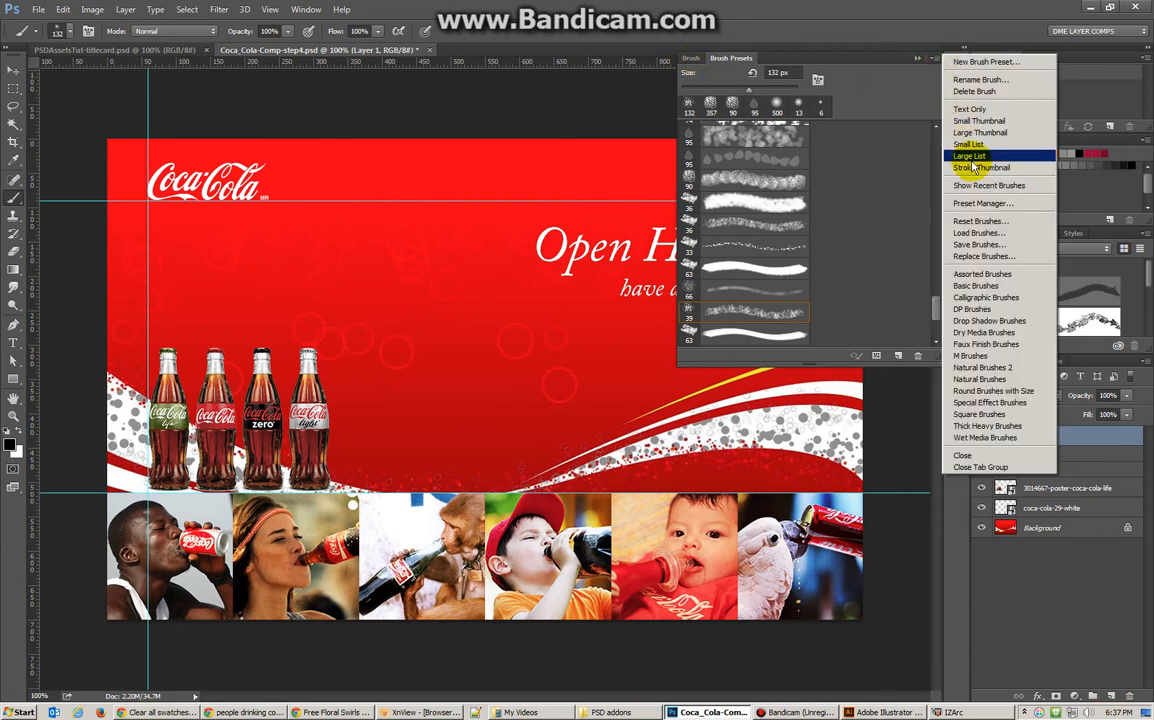
click(983, 234)
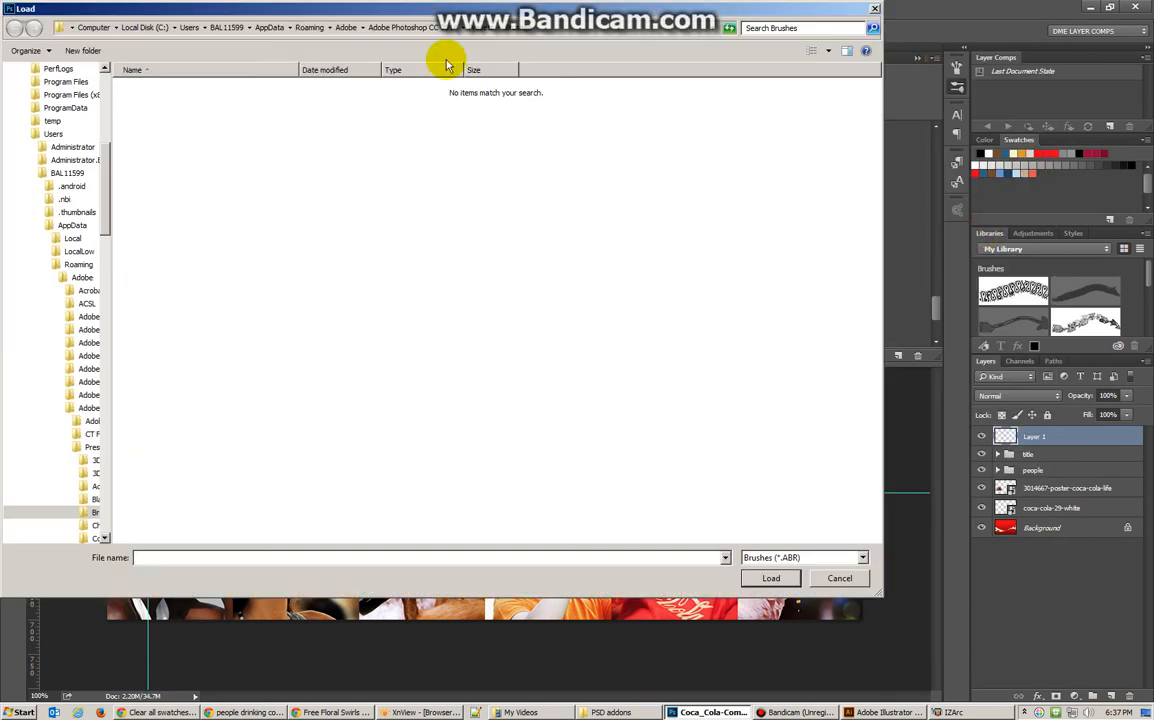
scroll(110, 100, up, 10)
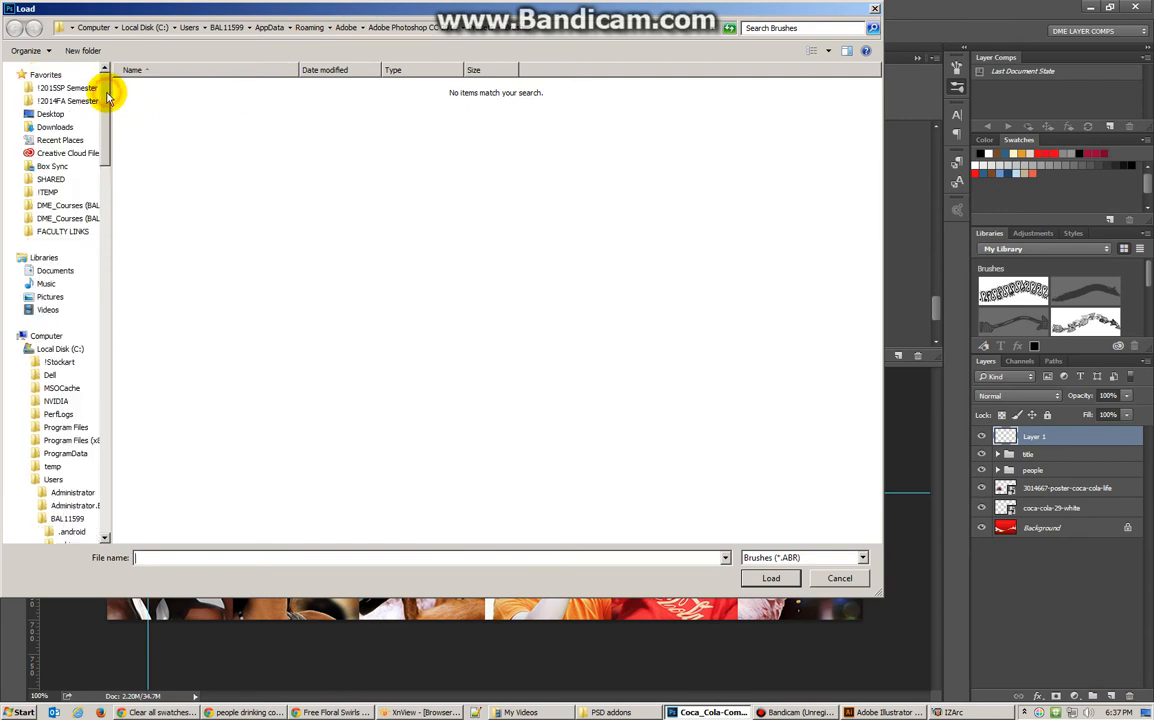
click(42, 188)
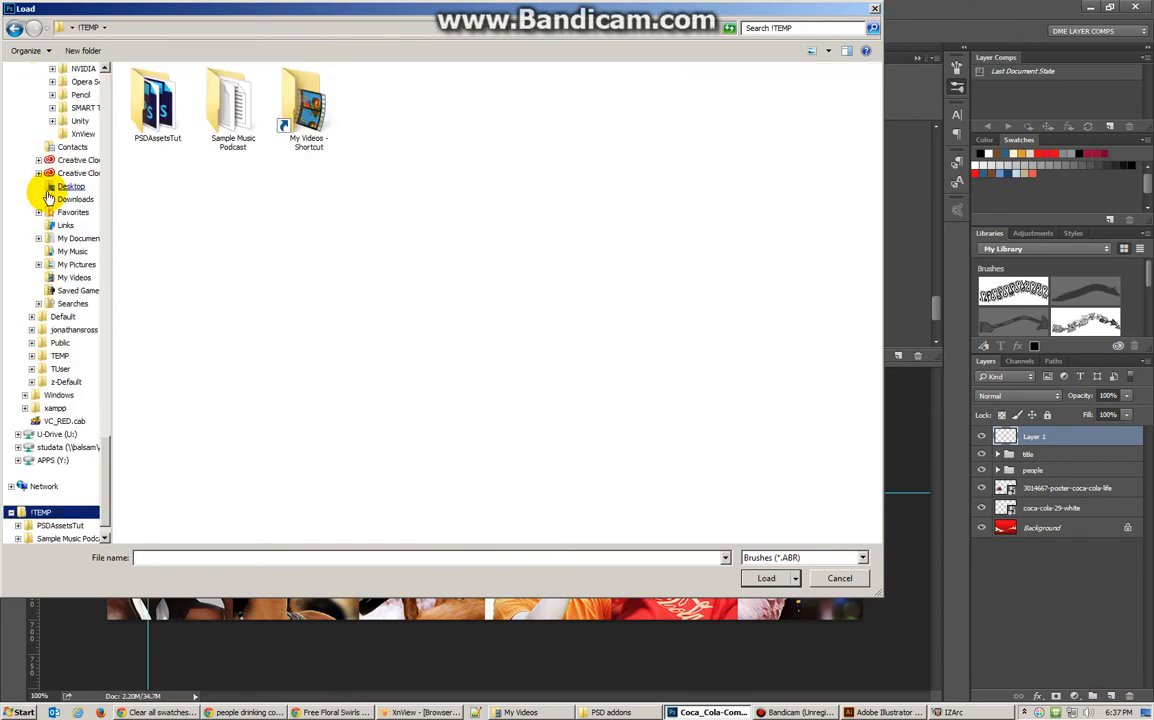
double_click(160, 100)
double_click(163, 104)
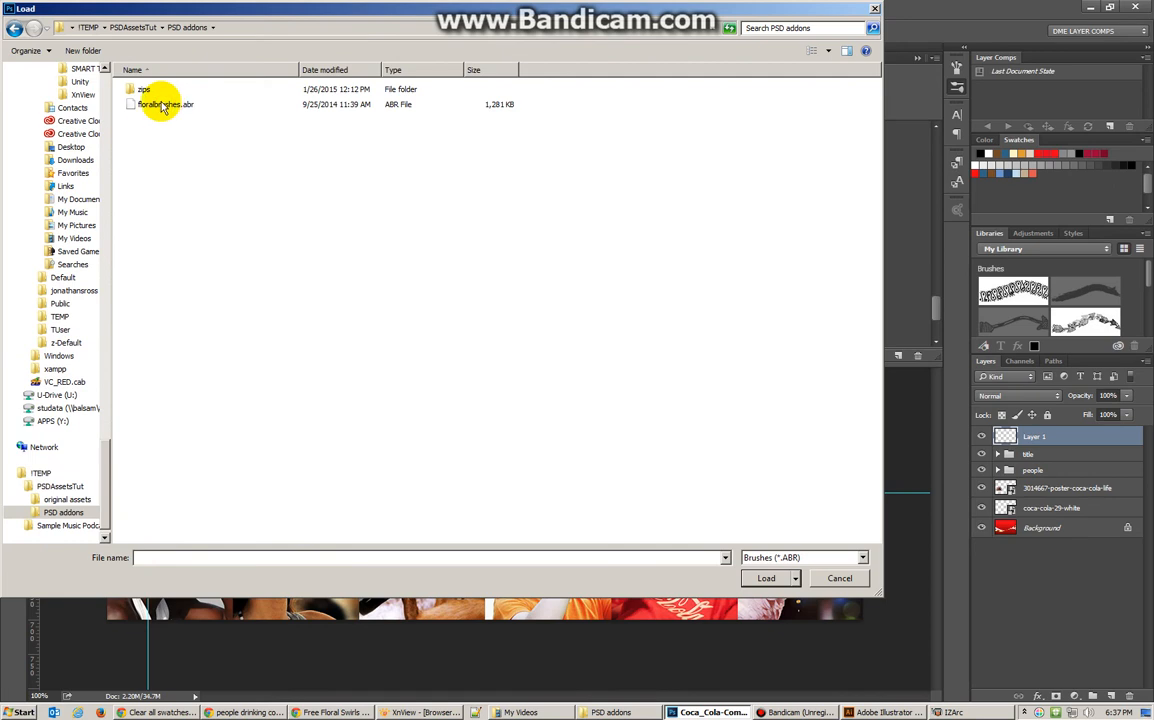
double_click(150, 104)
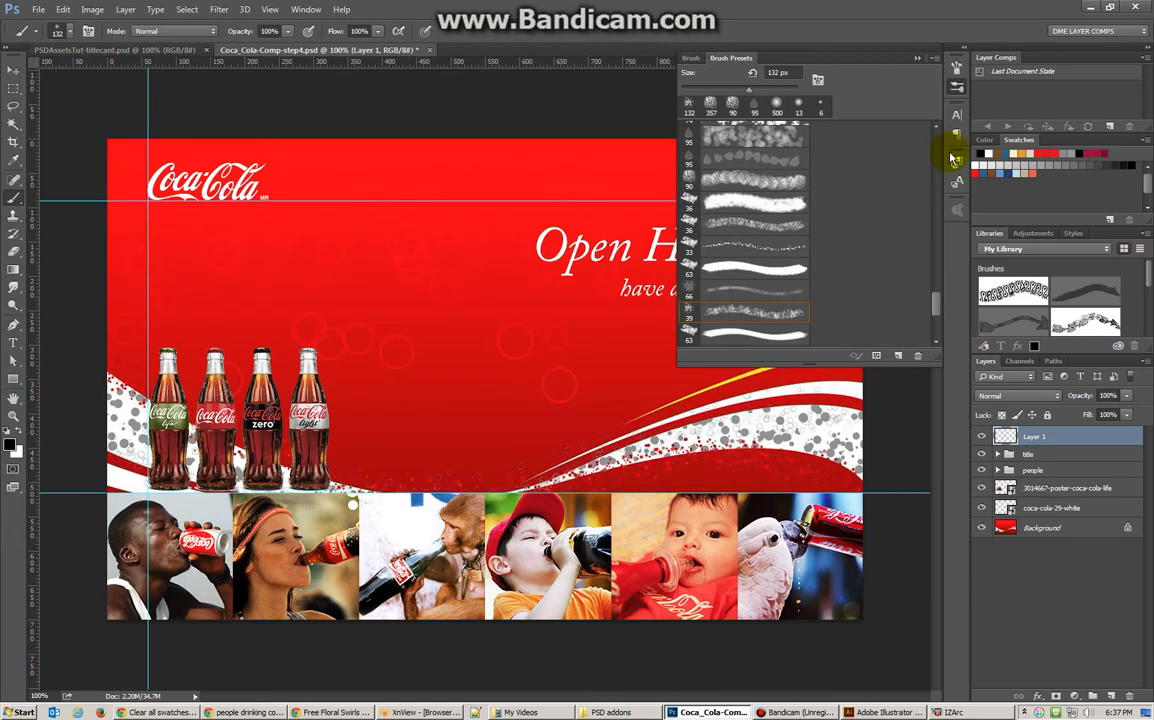
- Select the 2477 px floral brush among the newly loaded presets, stamp it at full size on the comp, and undo the stamp
drag(935, 300, 930, 325)
click(710, 316)
click(689, 295)
click(690, 333)
click(379, 327)
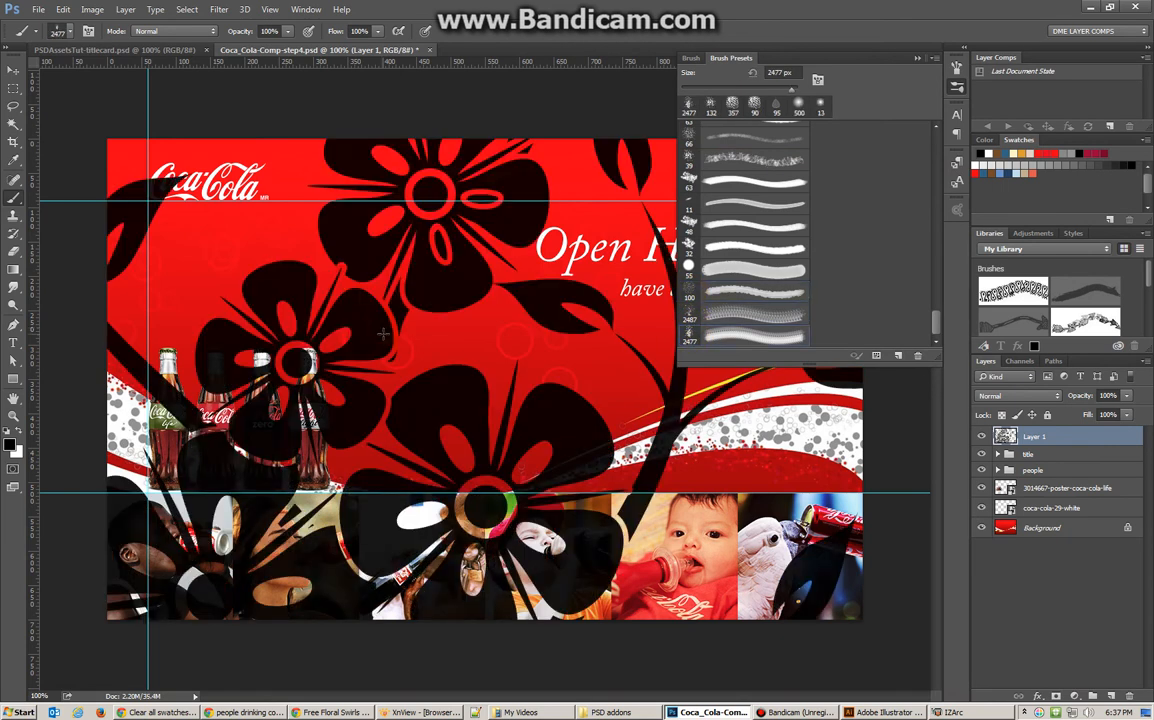
key(ctrl+z)
- Set the floral brush size to 487 px and stamp a black floral just right of the bottles
click(780, 73)
mouse_move(790, 73)
mouse_down()
mouse_move(758, 73)
mouse_move(765, 97)
mouse_move(783, 96)
mouse_up()
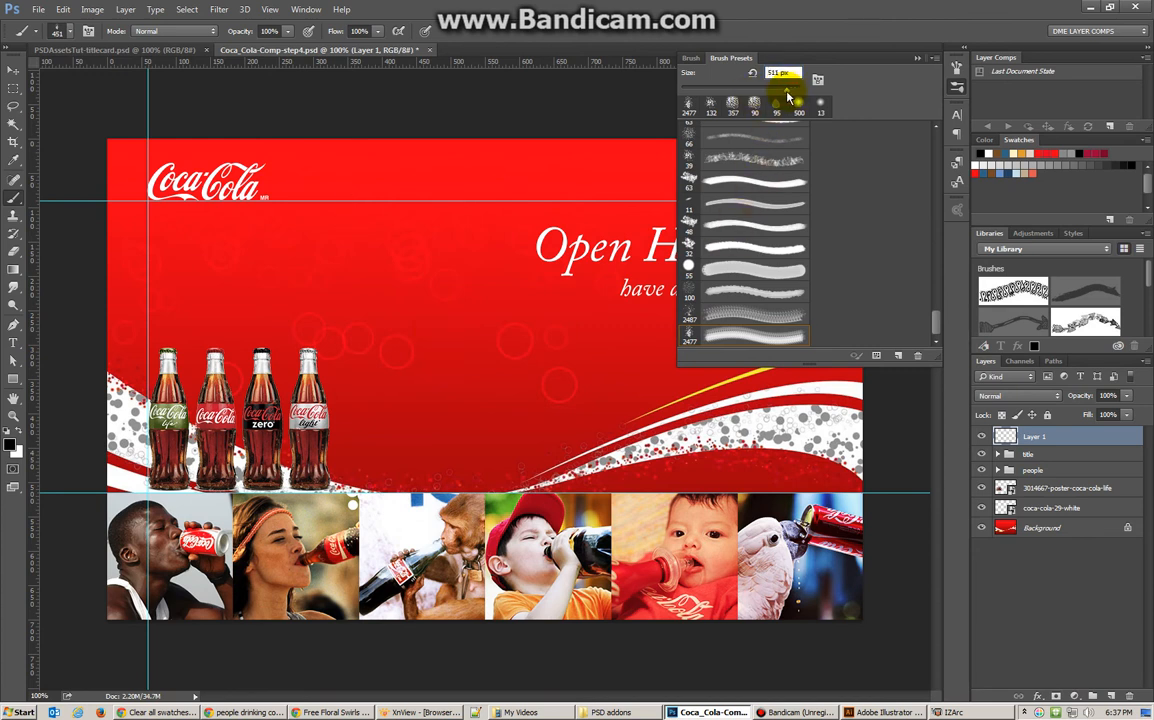
drag(786, 95, 786, 95)
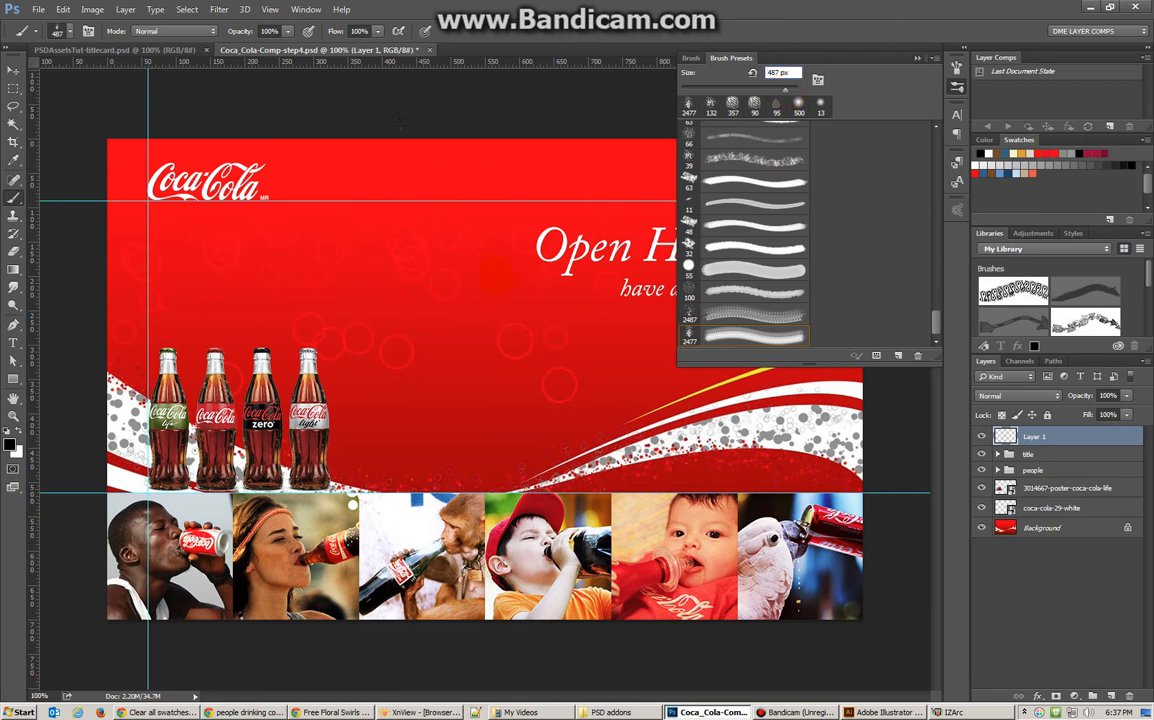
click(400, 325)
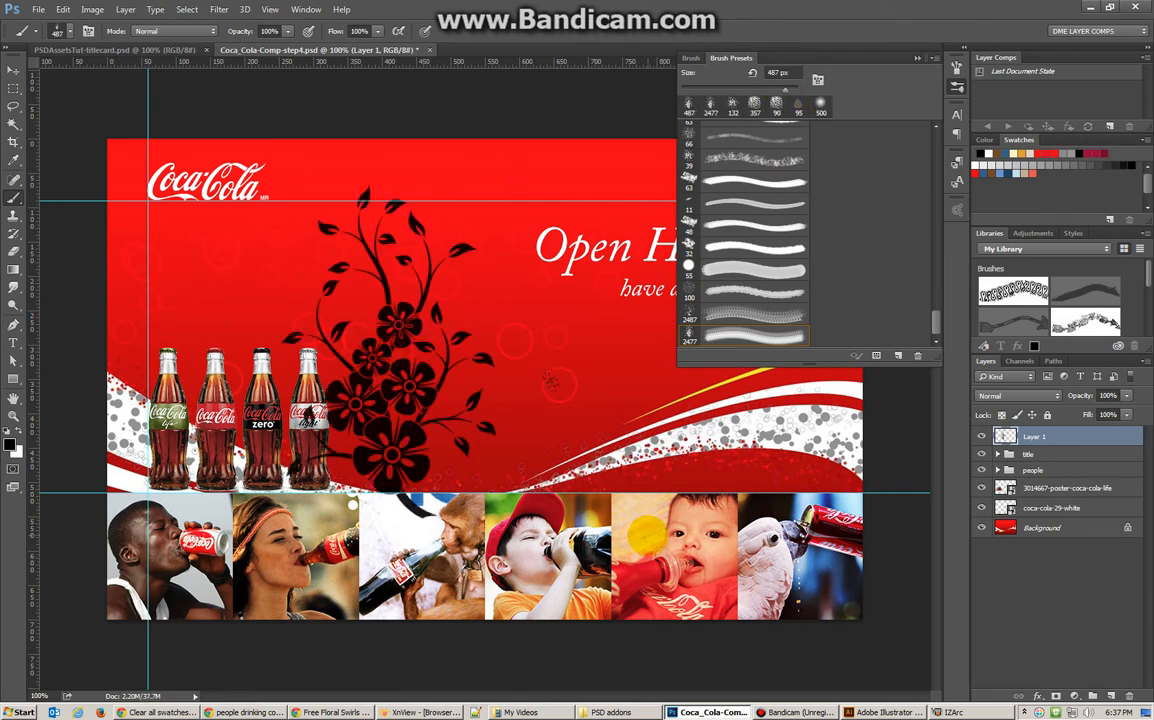
- Move Layer 1 directly above Background, stamp a second floral behind the leftmost bottles, and fill both florals white with transparent pixels locked
drag(1005, 437, 1013, 514)
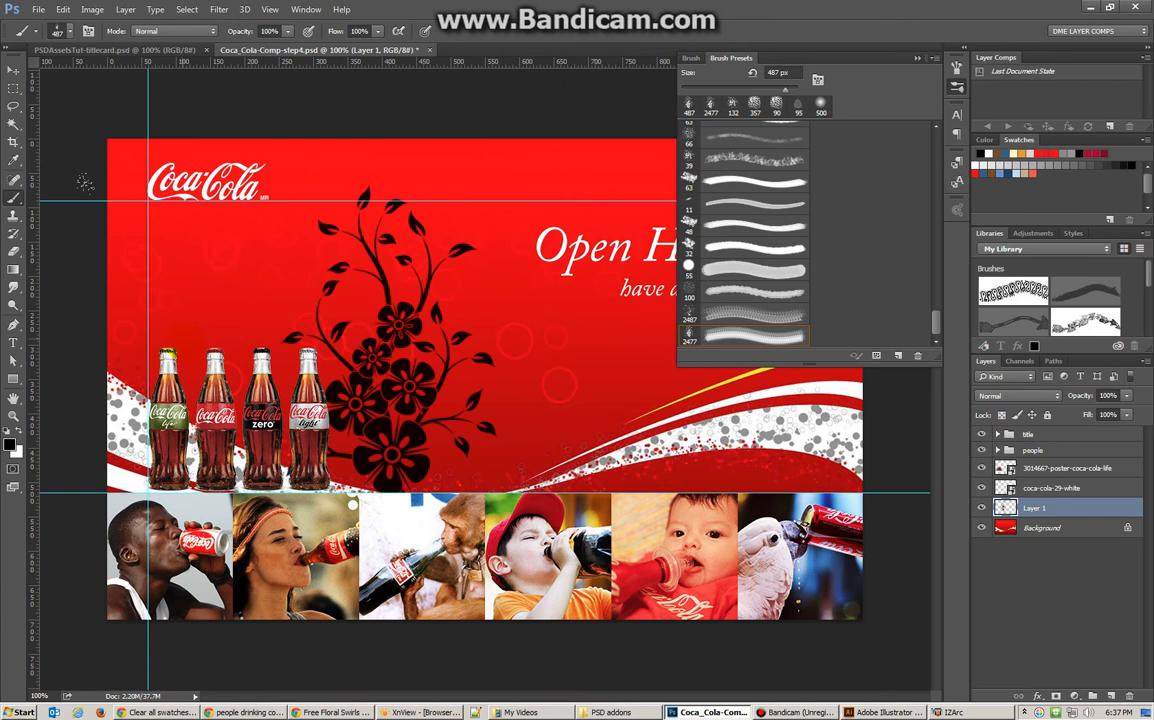
click(150, 330)
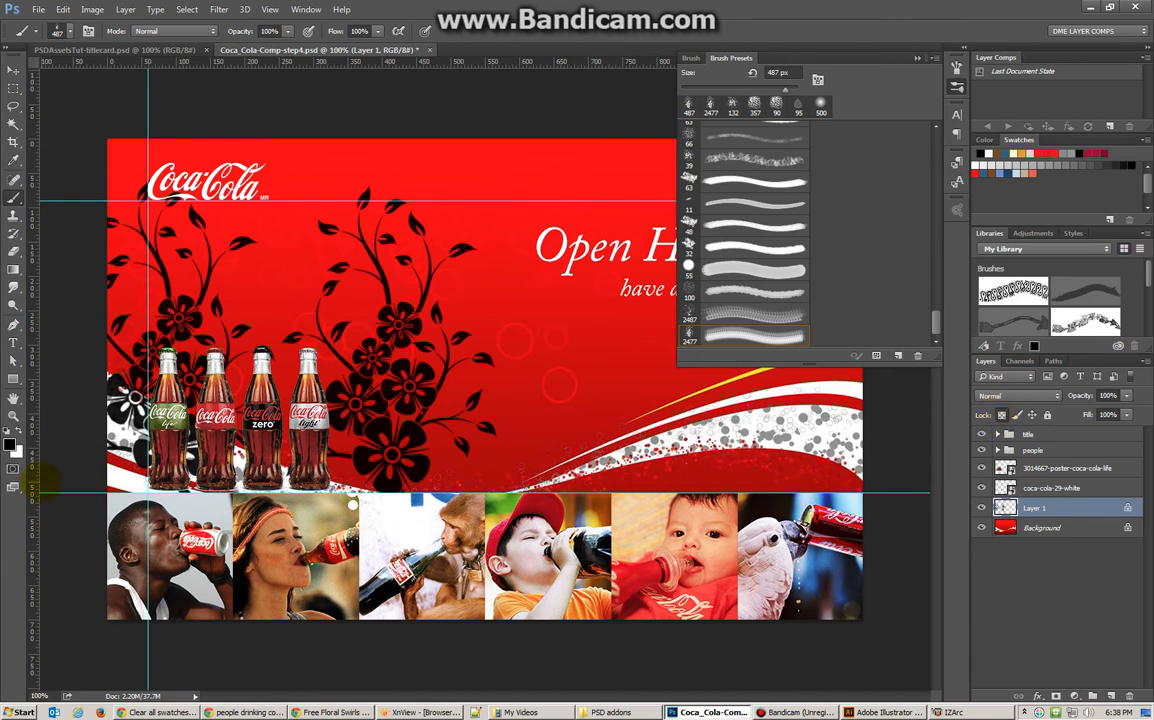
key(ctrl+BackSpace)
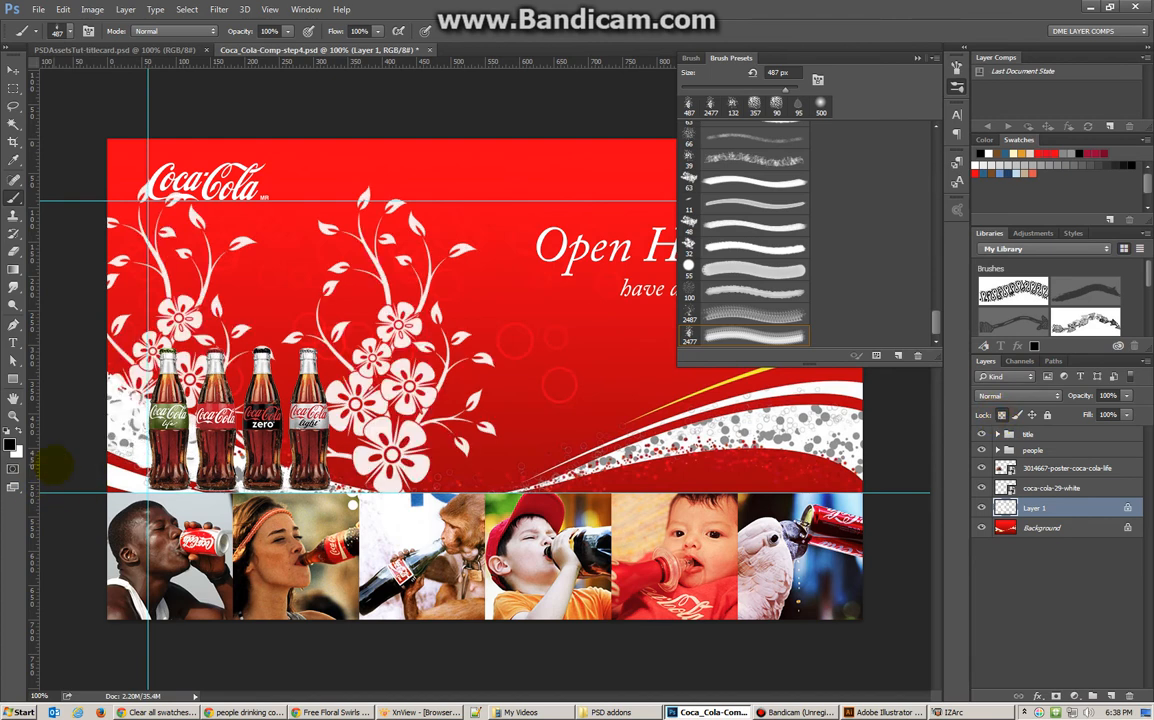
- Set Layer 1's blend mode to Overlay and shift the florals slightly down and to the right
click(1003, 396)
click(990, 493)
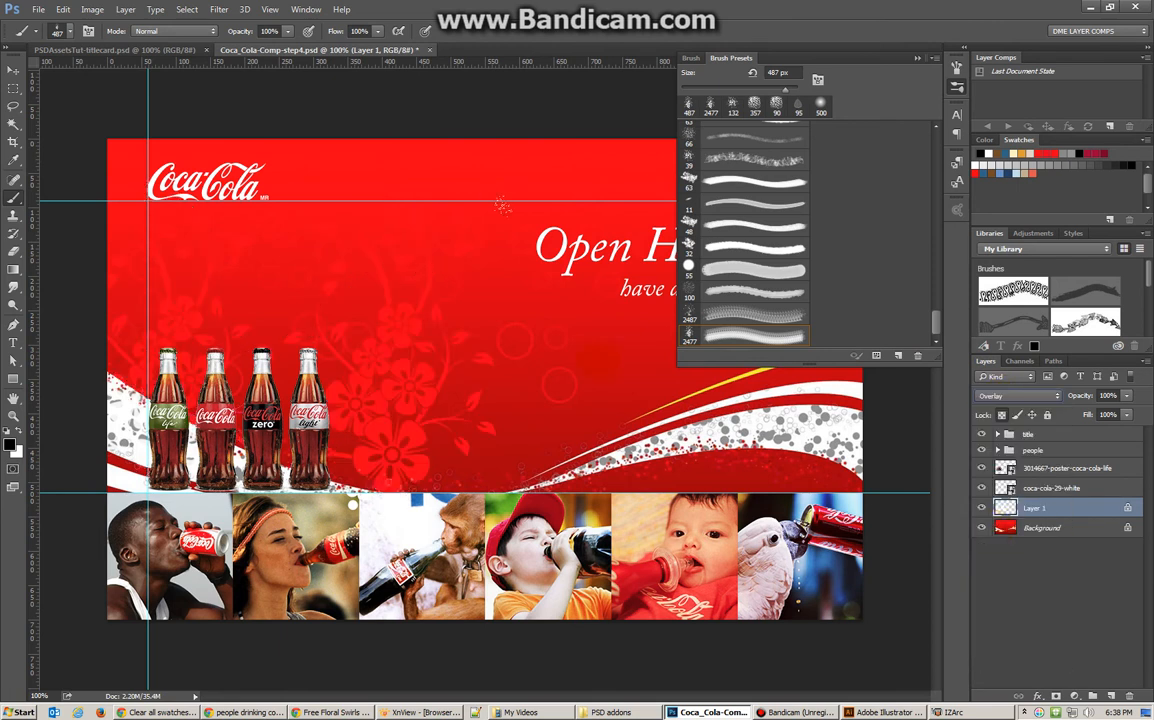
mouse_move(422, 345)
mouse_down()
mouse_move(468, 357)
mouse_move(511, 334)
mouse_move(413, 326)
mouse_move(433, 366)
mouse_up()
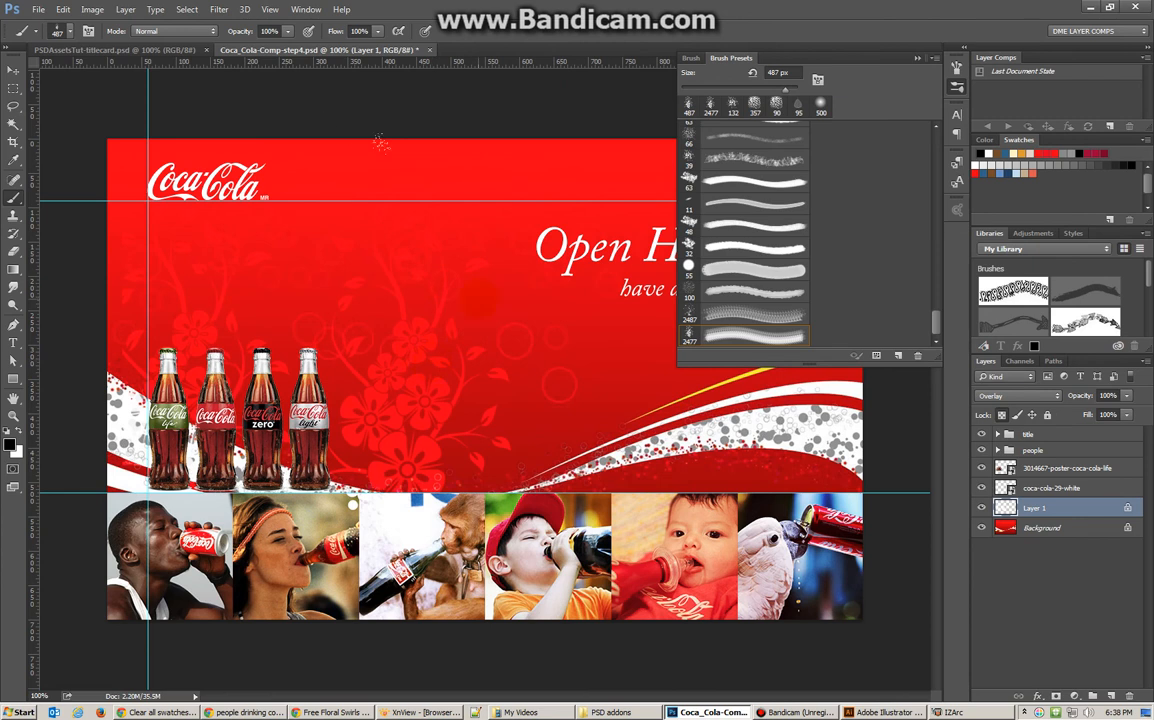
click(936, 58)
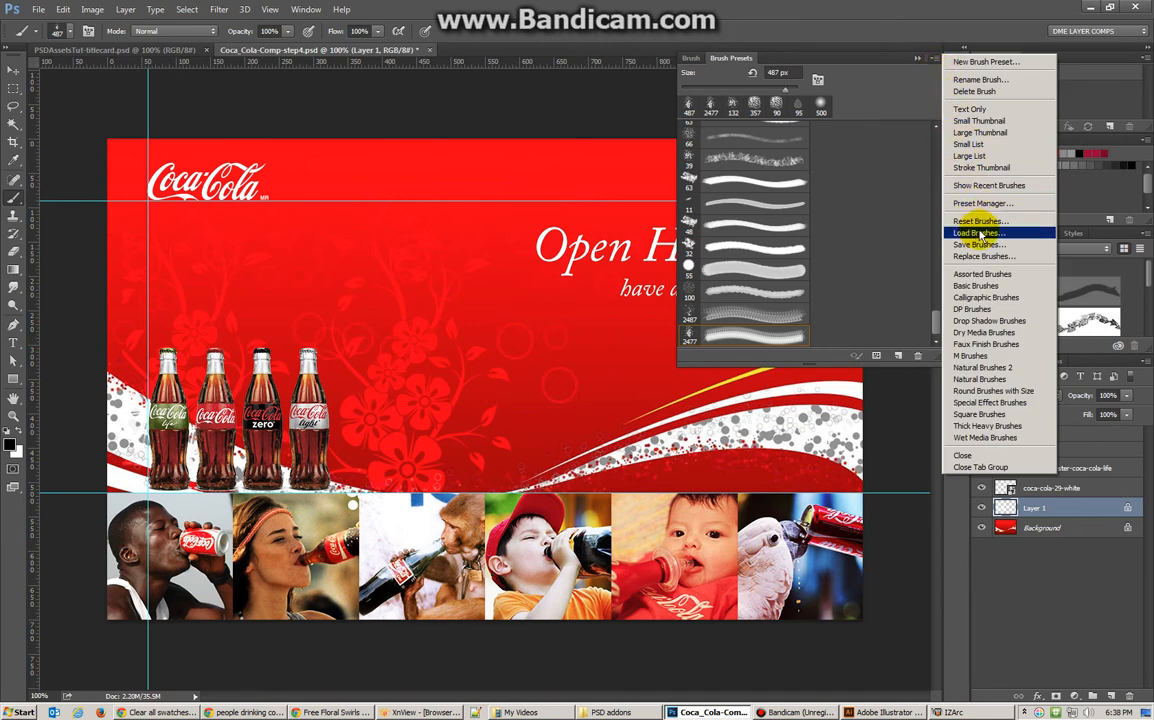
click(494, 6)
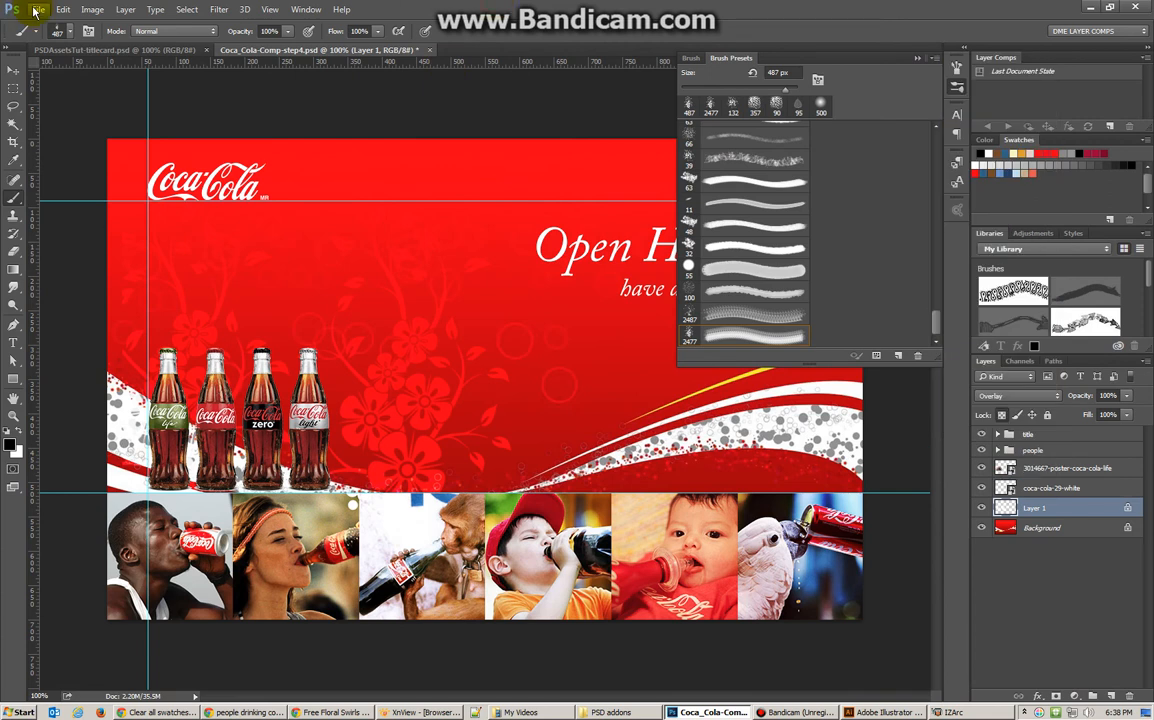
- Activate the Custom Shape tool and reset its shape presets to the default set
click(14, 379)
click(14, 384)
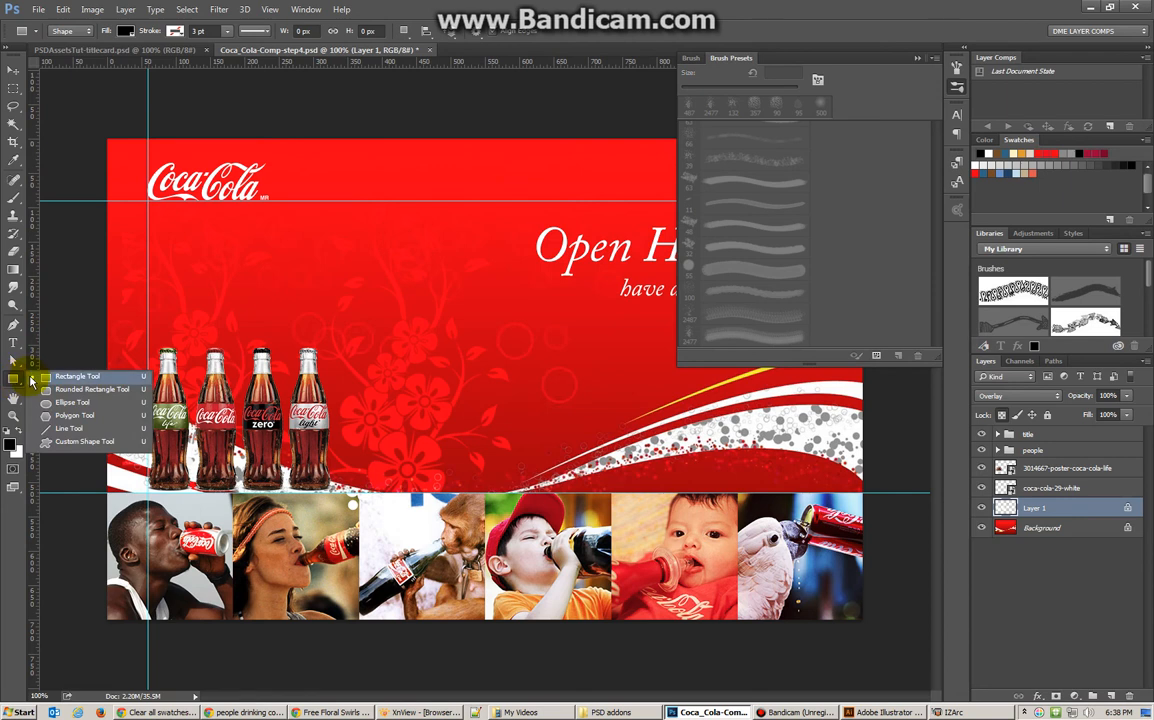
click(81, 443)
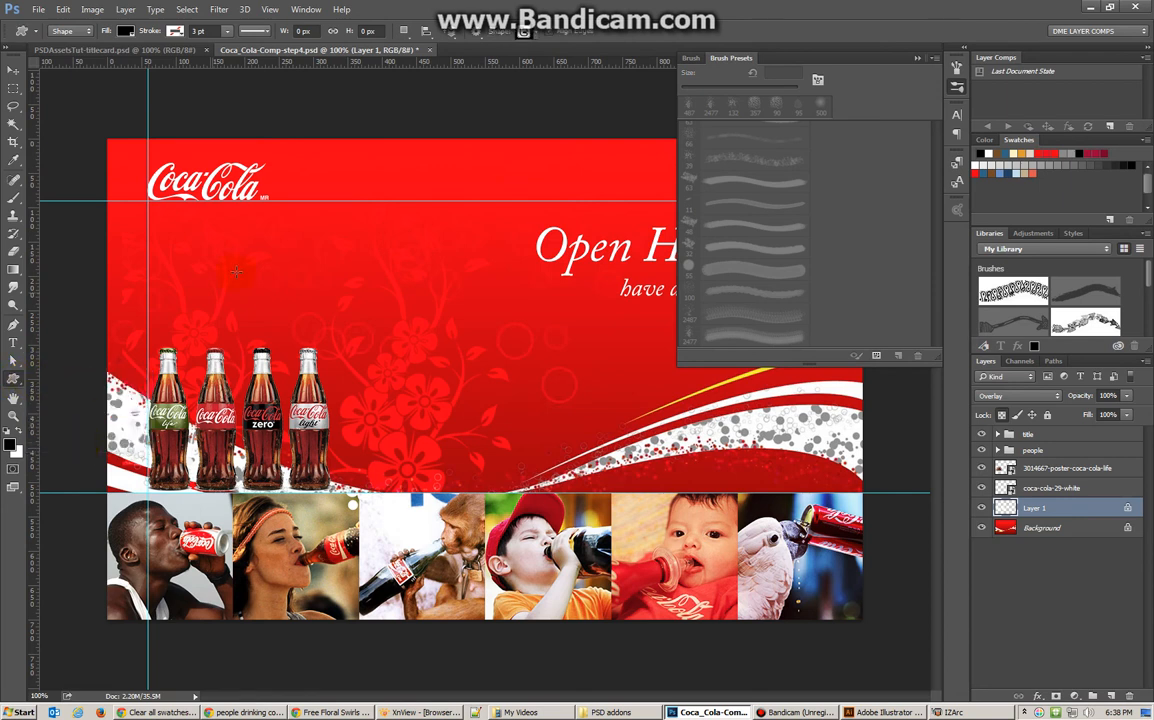
click(524, 32)
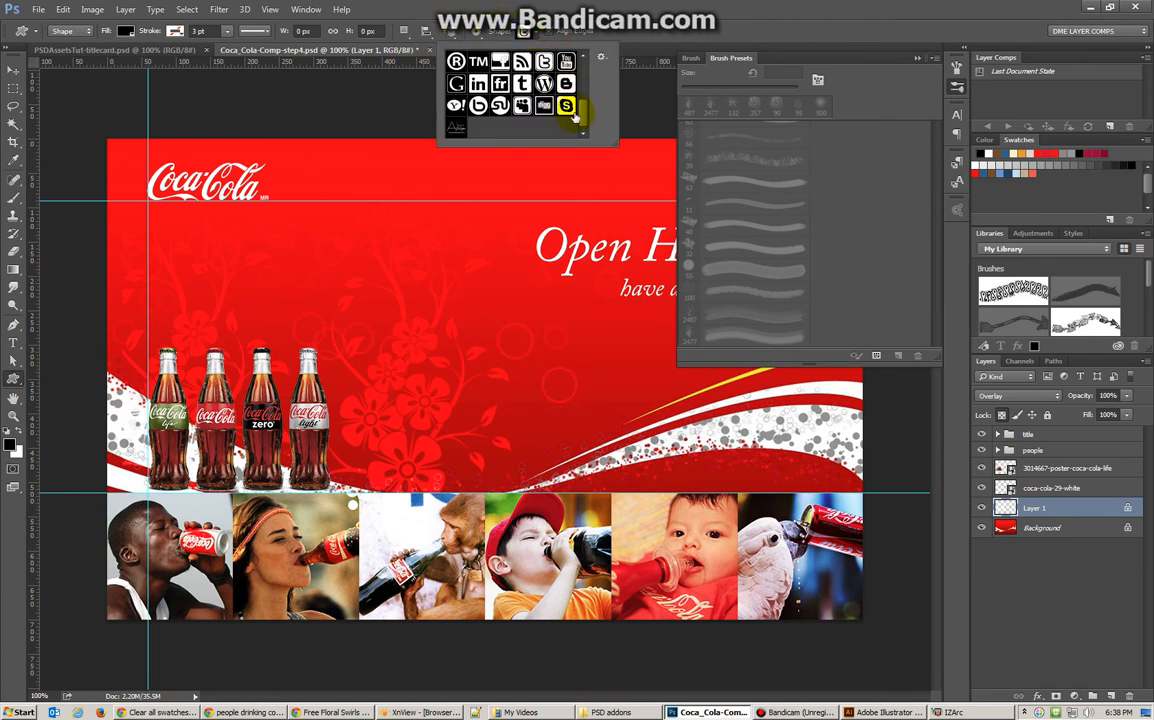
drag(581, 112, 580, 48)
click(600, 61)
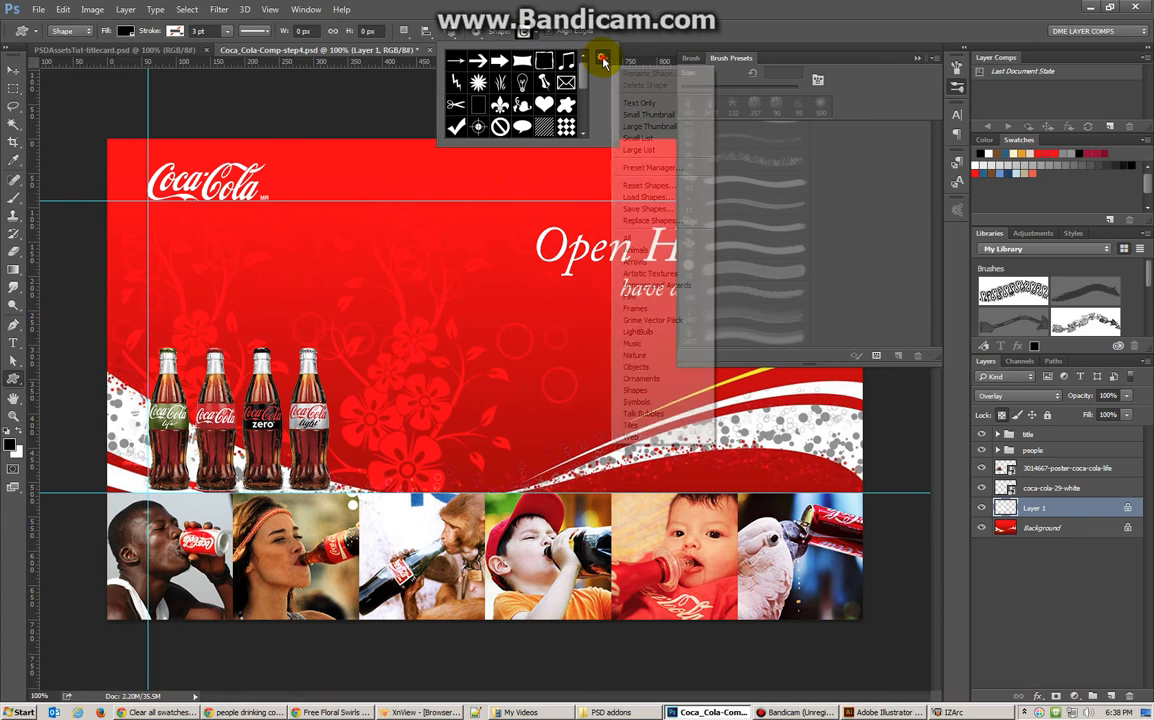
click(628, 185)
click(560, 281)
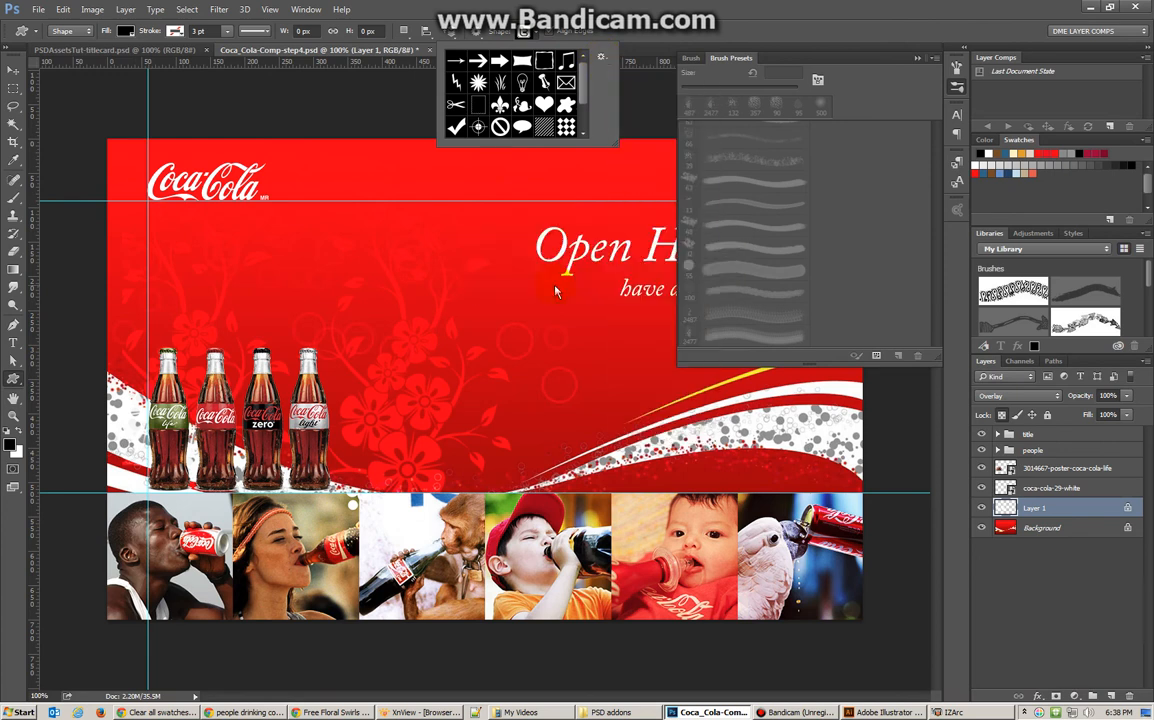
drag(583, 76, 580, 138)
scroll(580, 110, up, 5)
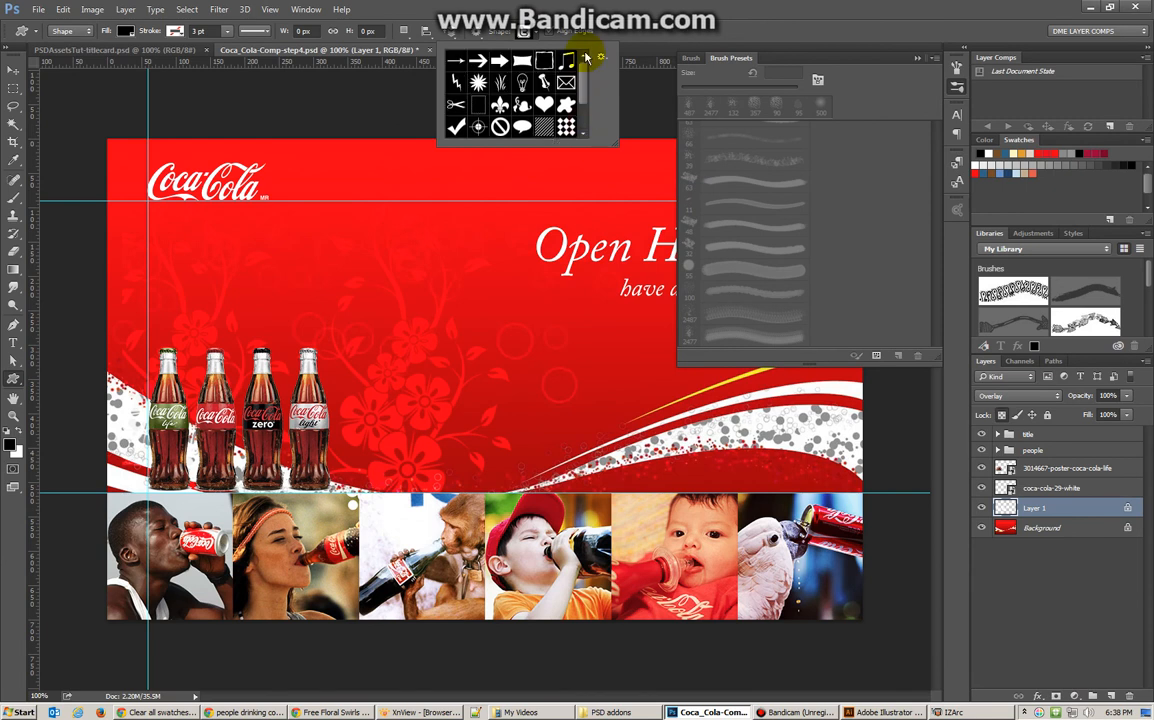
- Load the social-networking.csh shapes from the PSD addons folder into the custom shape presets
click(601, 58)
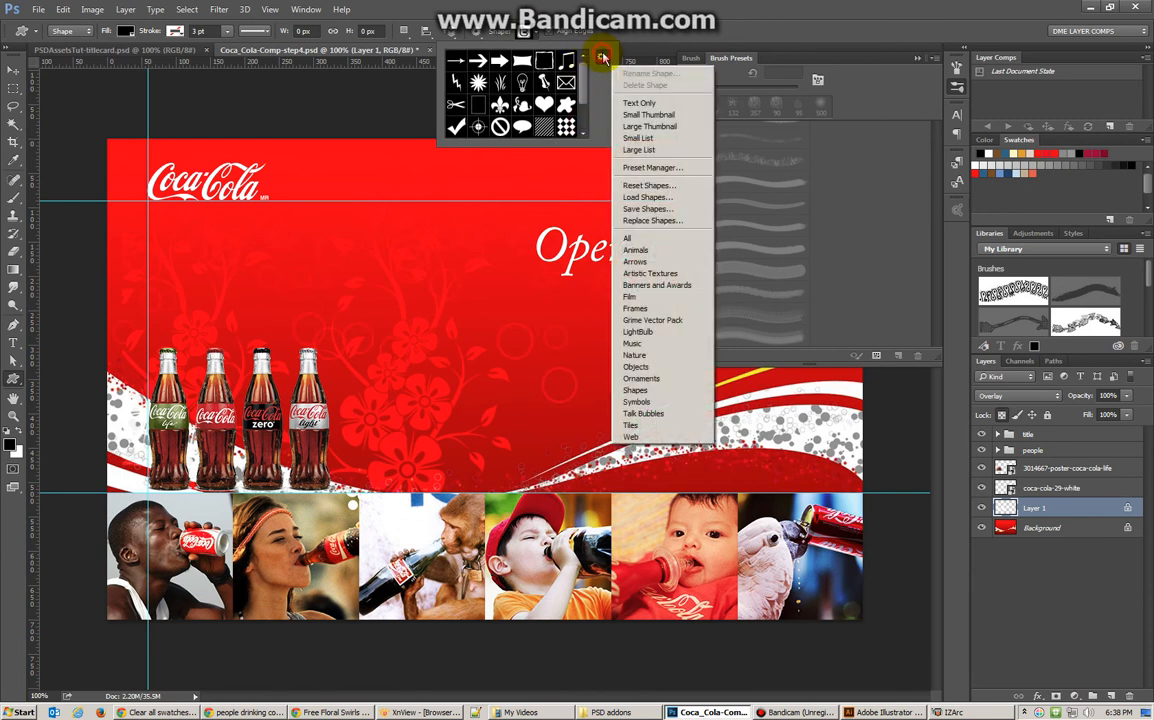
click(640, 196)
click(603, 147)
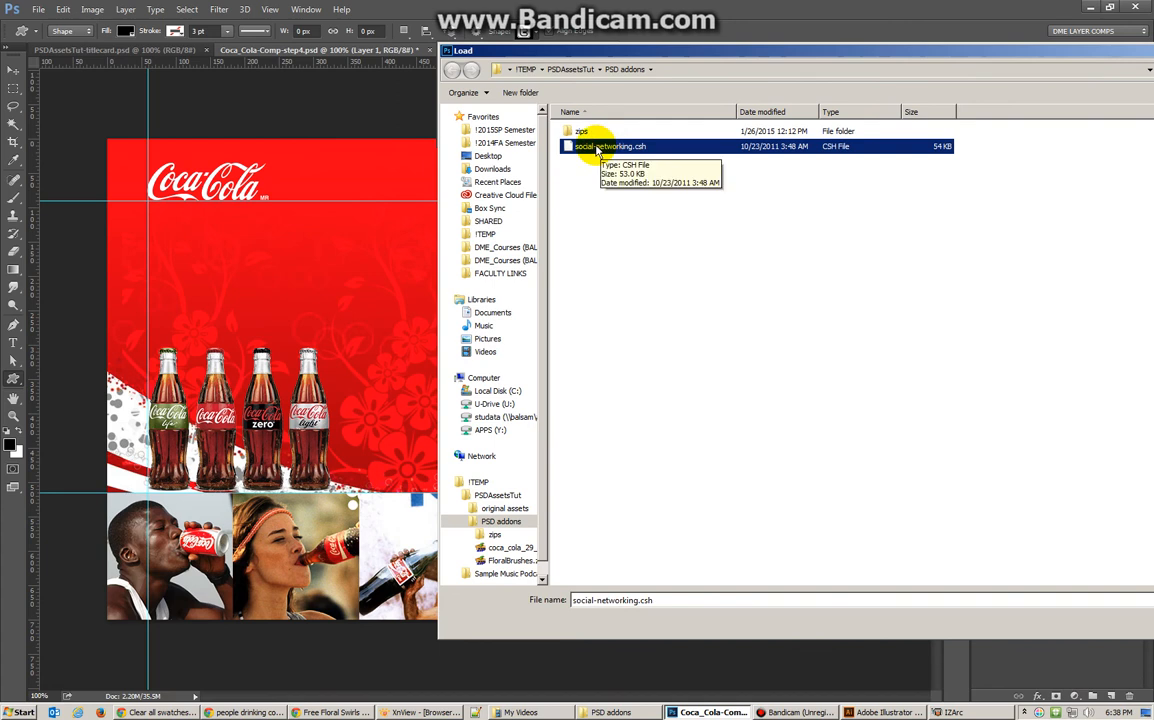
double_click(598, 148)
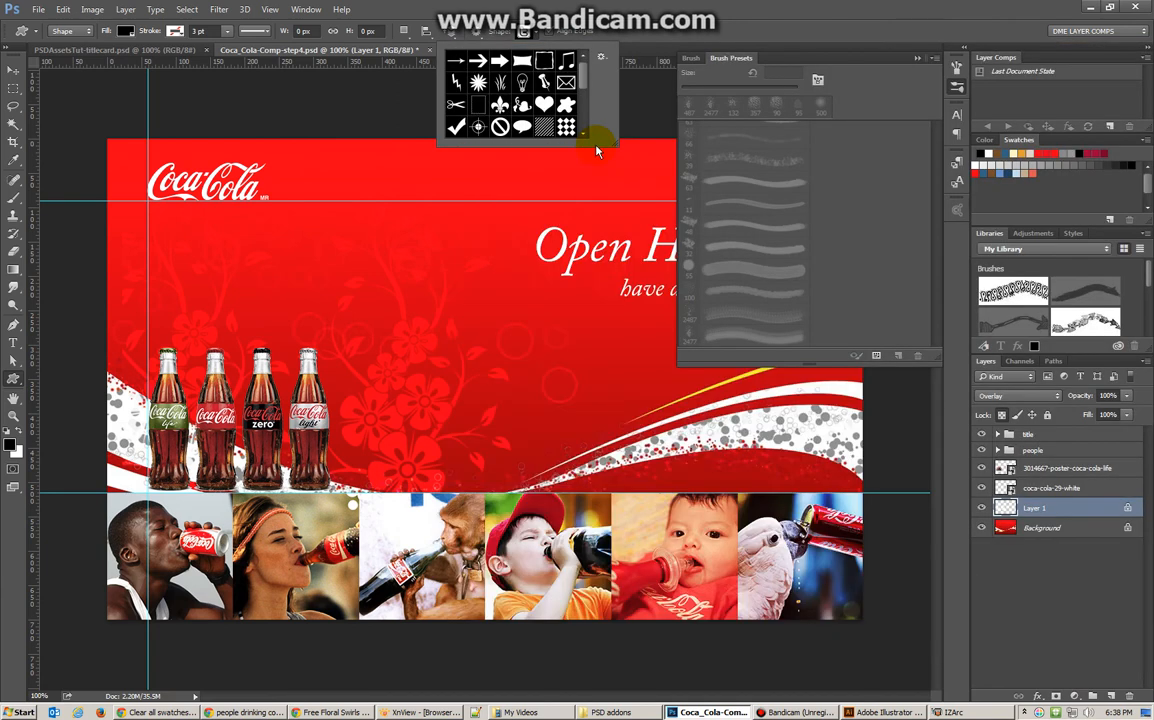
- Pick the Twitter logo from the loaded shapes and draw it about 57 px square over the florals beside the bottles
drag(583, 82, 589, 126)
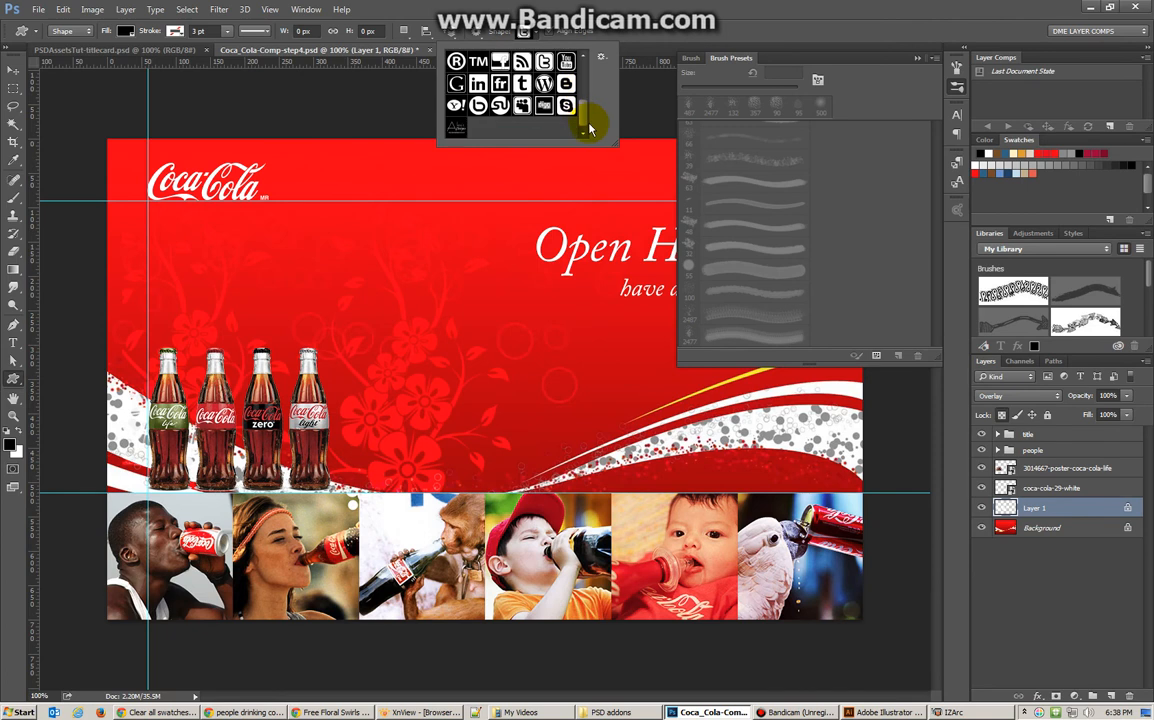
click(543, 62)
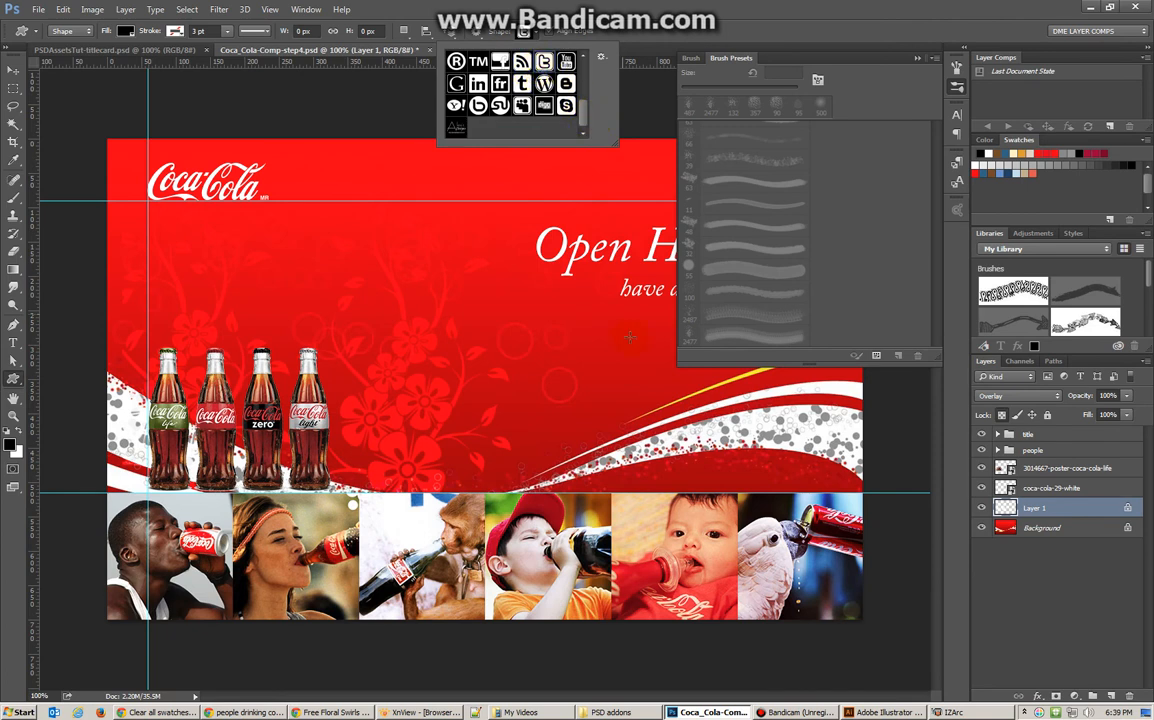
click(416, 366)
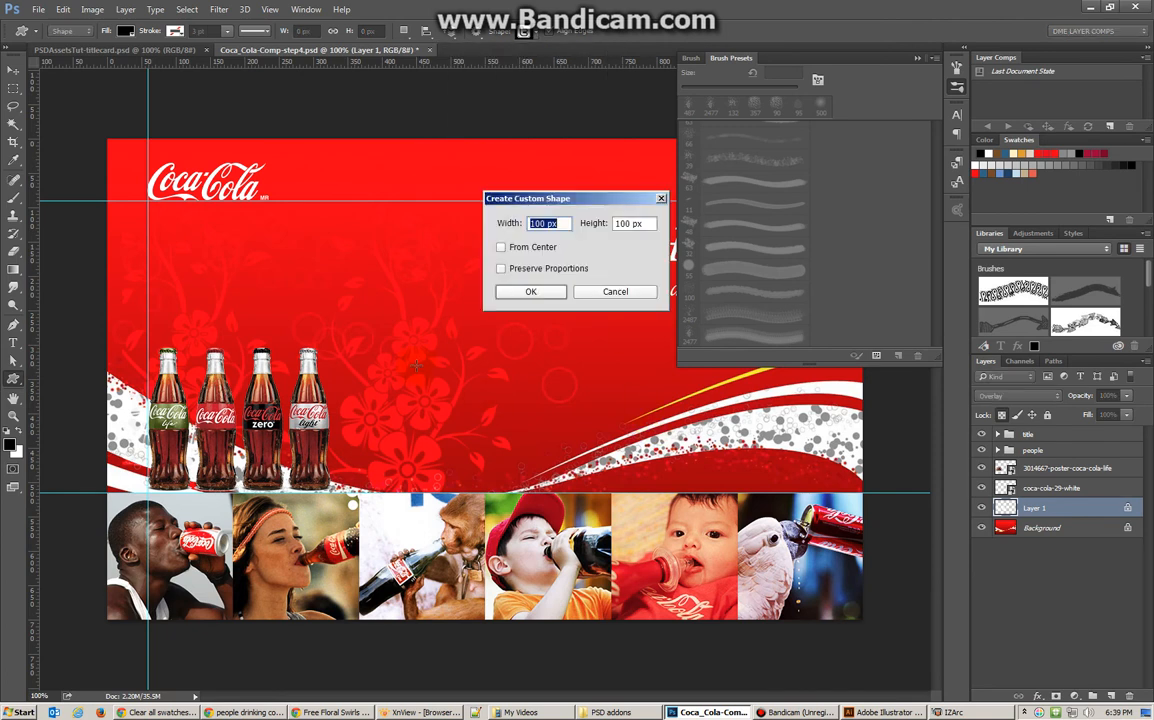
click(643, 291)
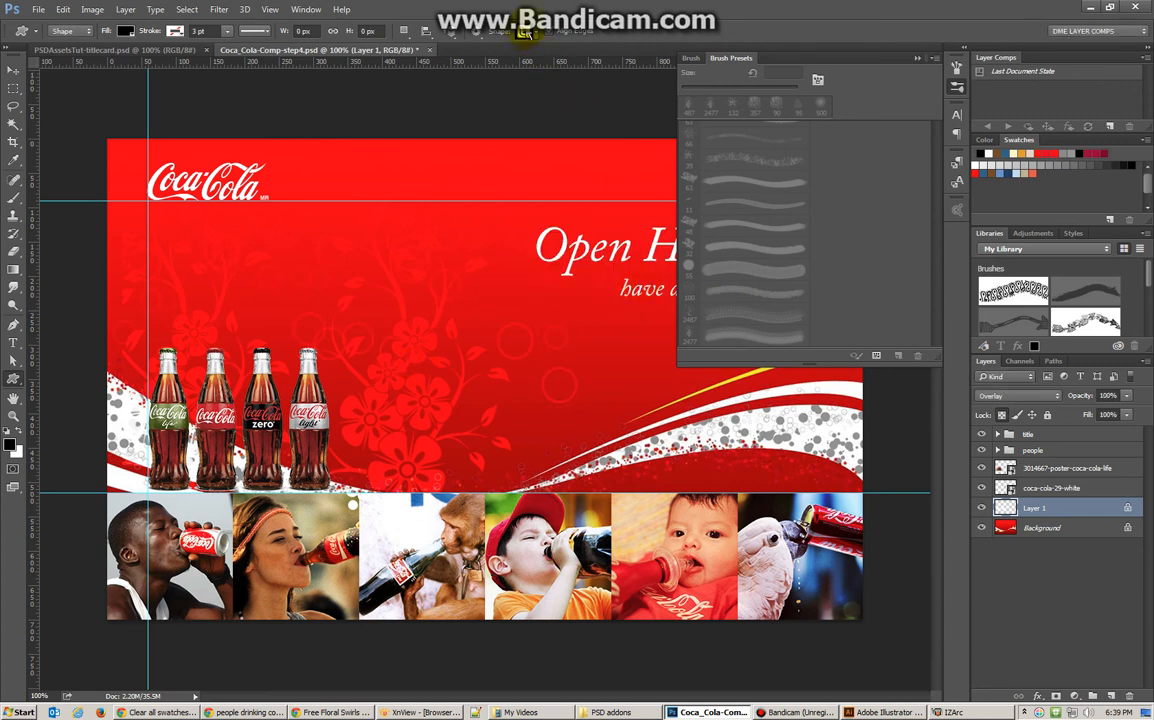
click(523, 32)
click(403, 337)
drag(413, 316, 453, 355)
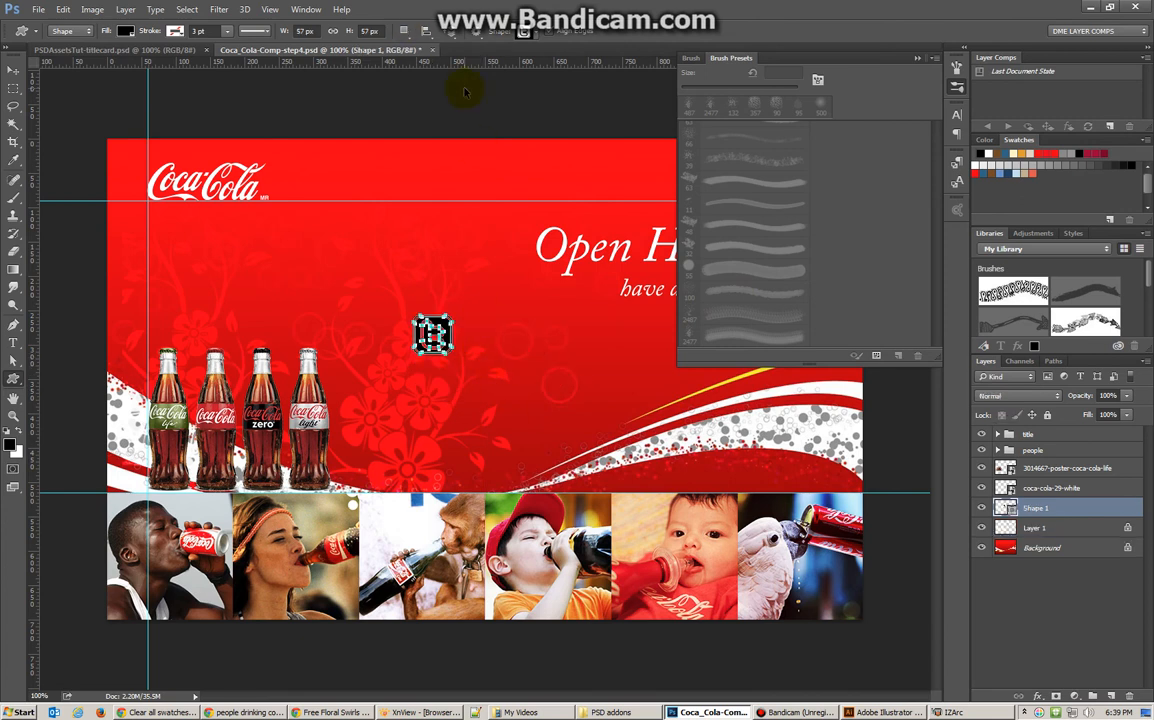
- Move the Twitter icon onto the dotted swoosh above the baby photo and fill it white
key(ctrl+plus)
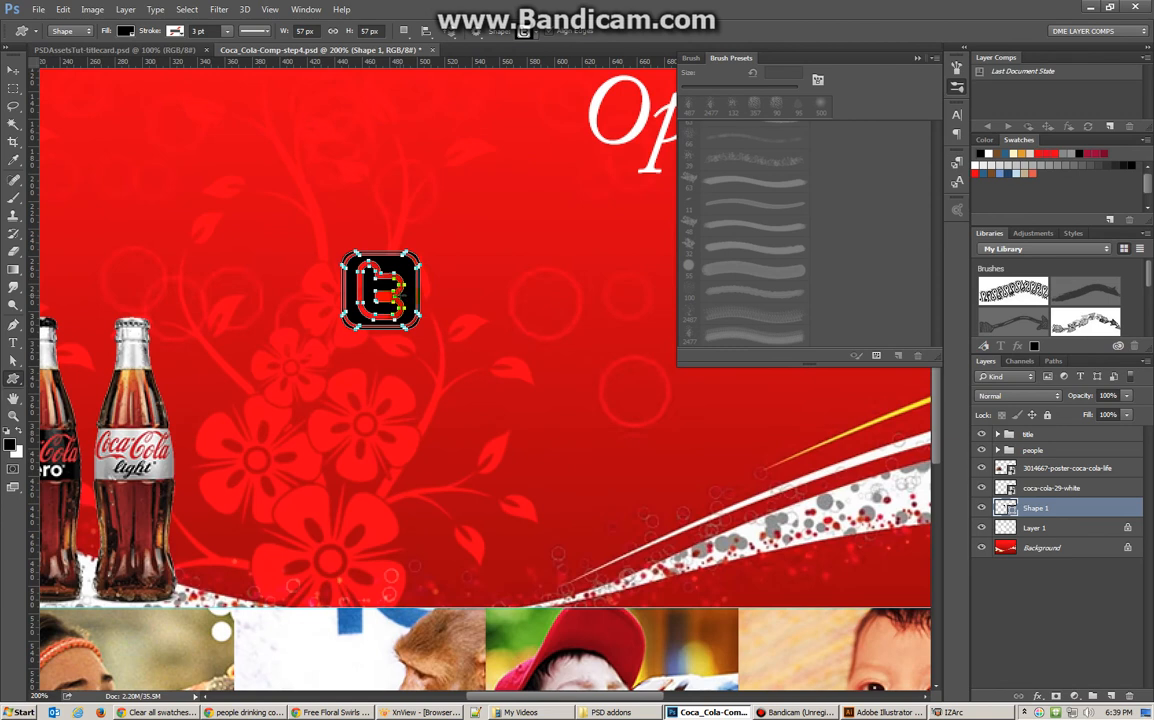
click(13, 69)
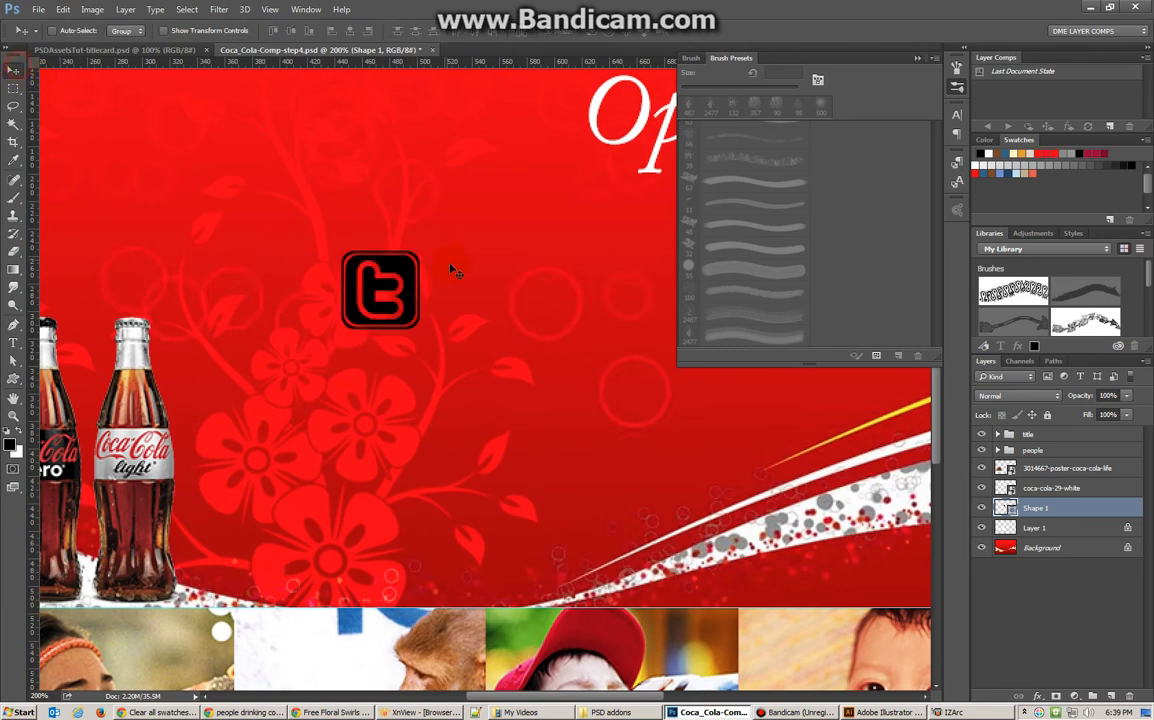
drag(406, 292, 860, 556)
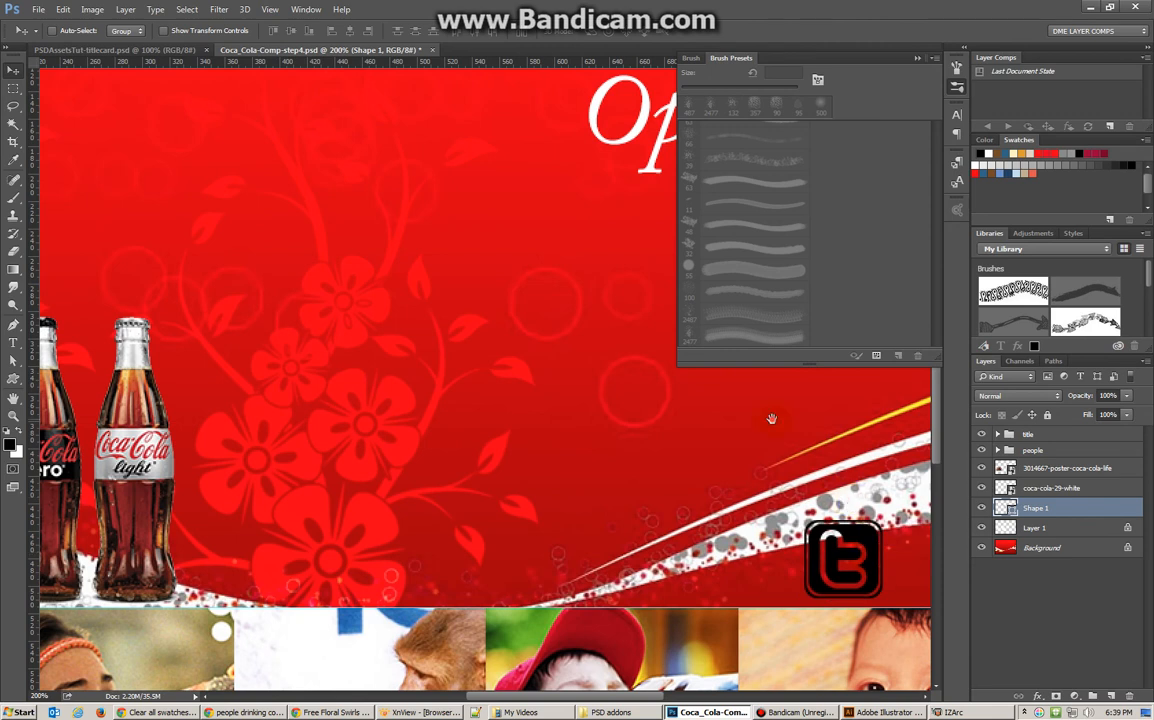
drag(772, 418, 432, 318)
key(ctrl+BackSpace)
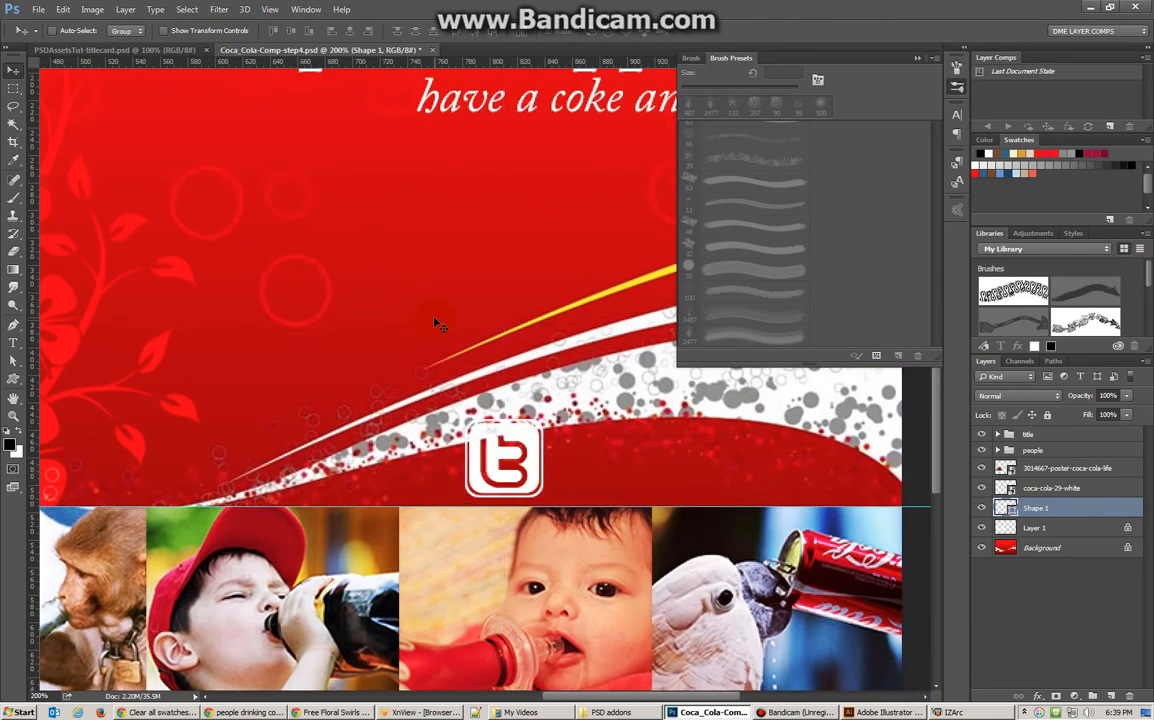
- Scale the Twitter icon to about 51% and place it in the red area just above the baby photo
key(ctrl+t)
drag(466, 419, 522, 481)
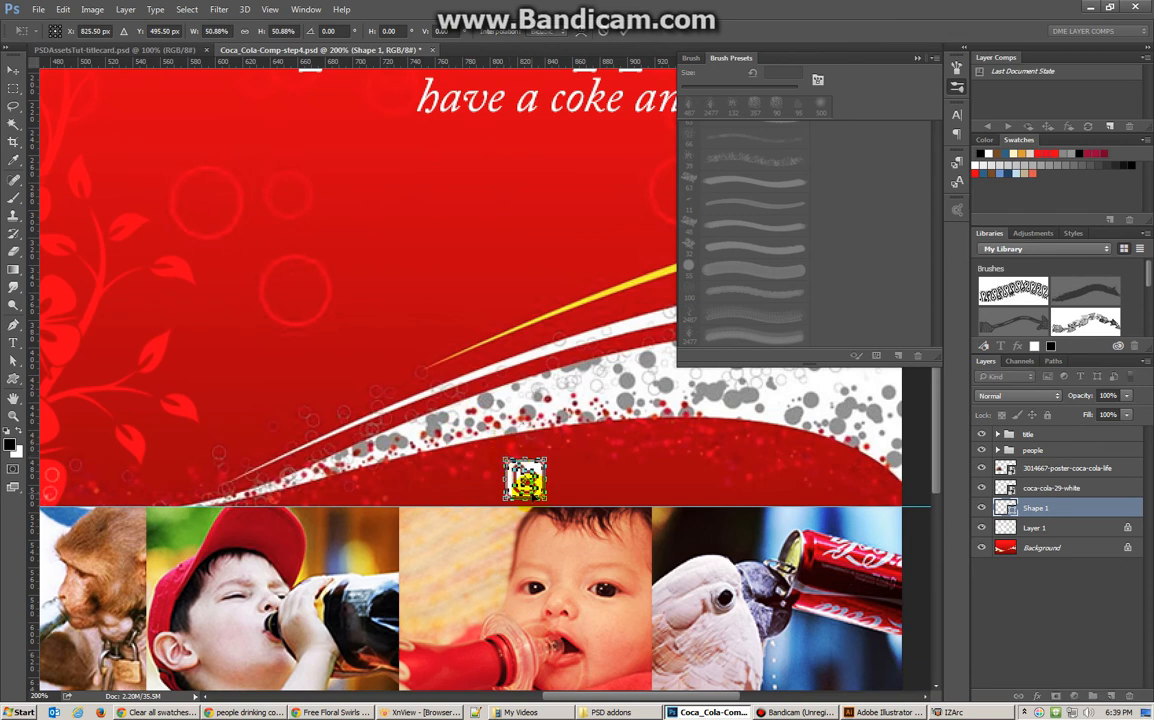
key(Return)
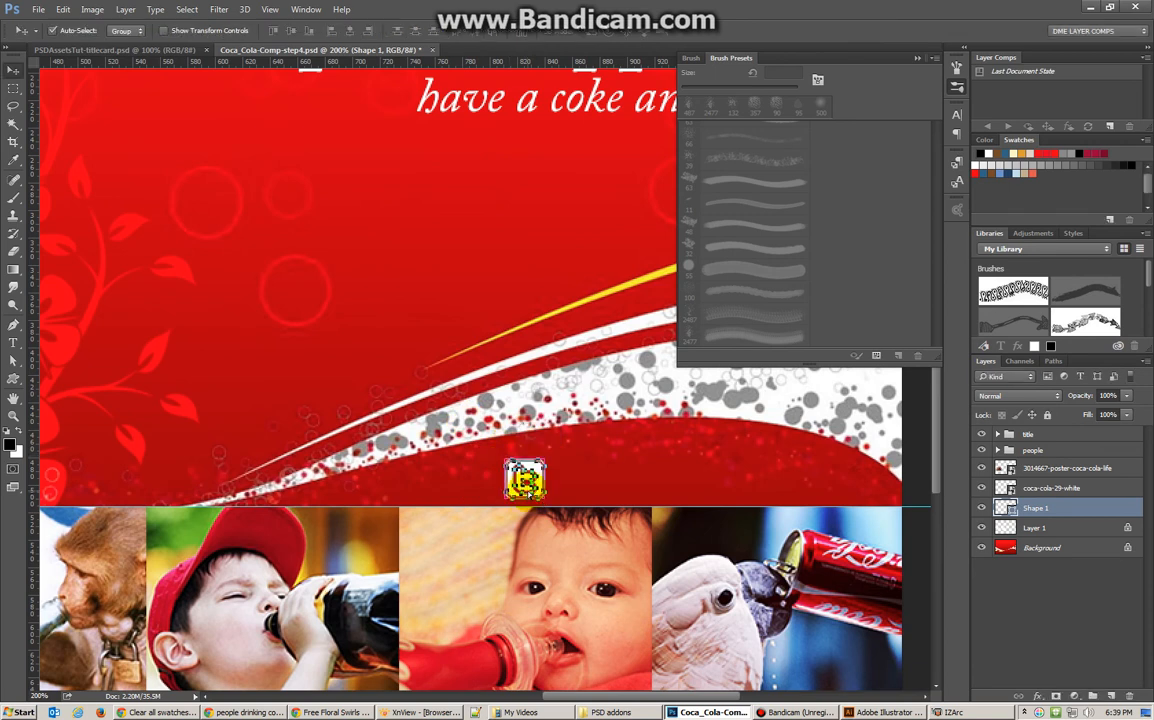
drag(525, 480, 583, 474)
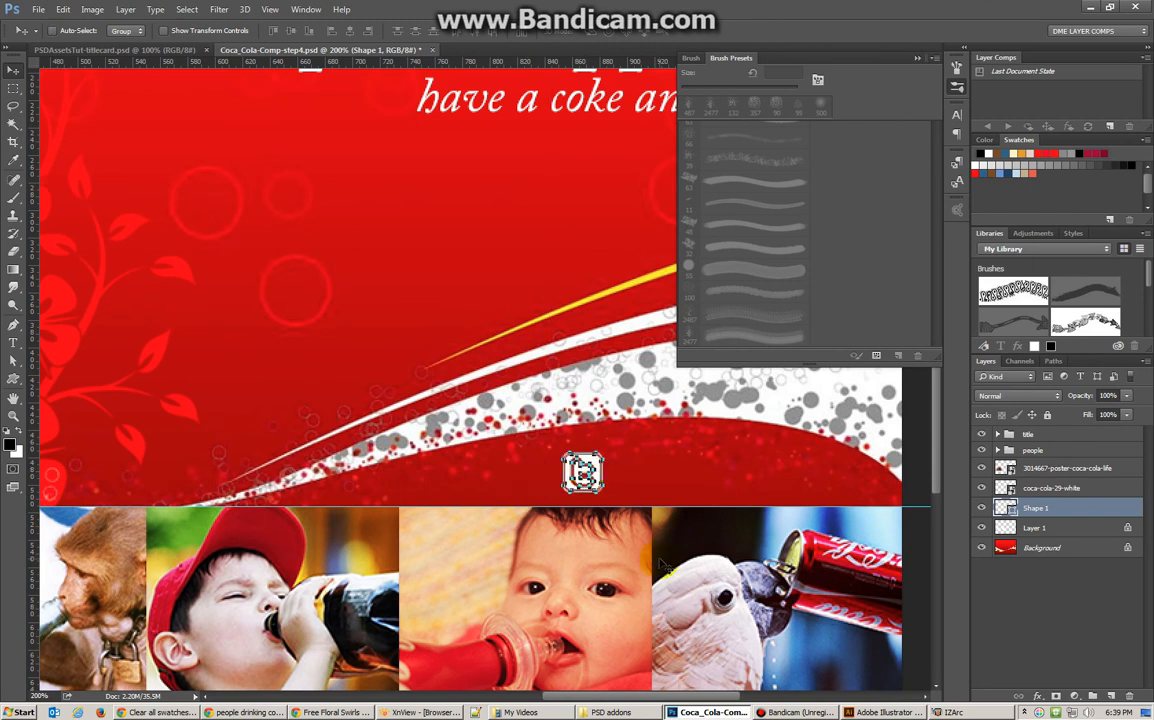
- Add the text "#openhappines" immediately to the right of the Twitter icon
drag(584, 300, 284, 228)
click(13, 344)
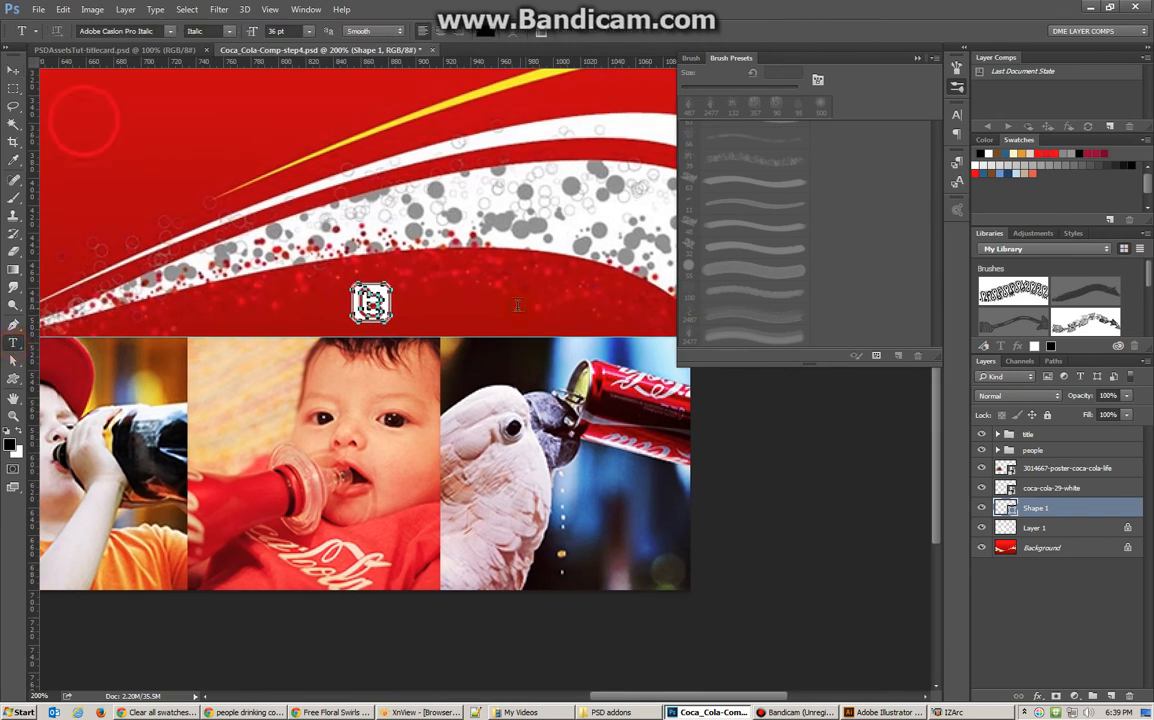
click(400, 305)
text(#open)
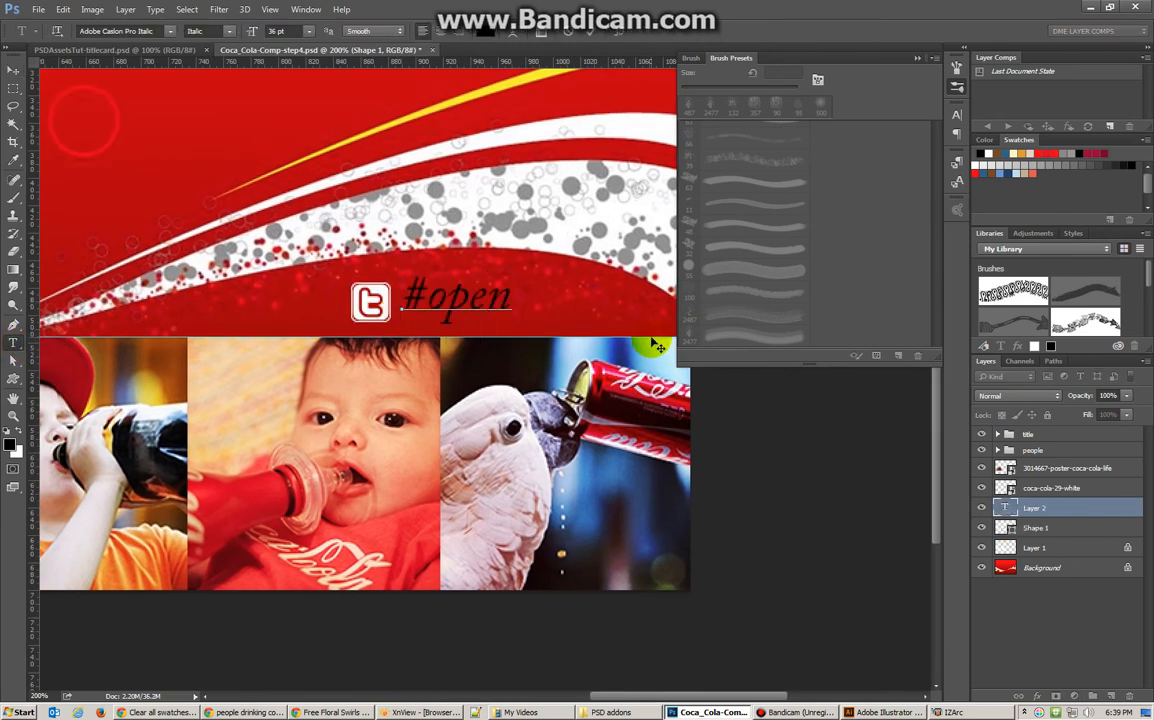
text(hap)
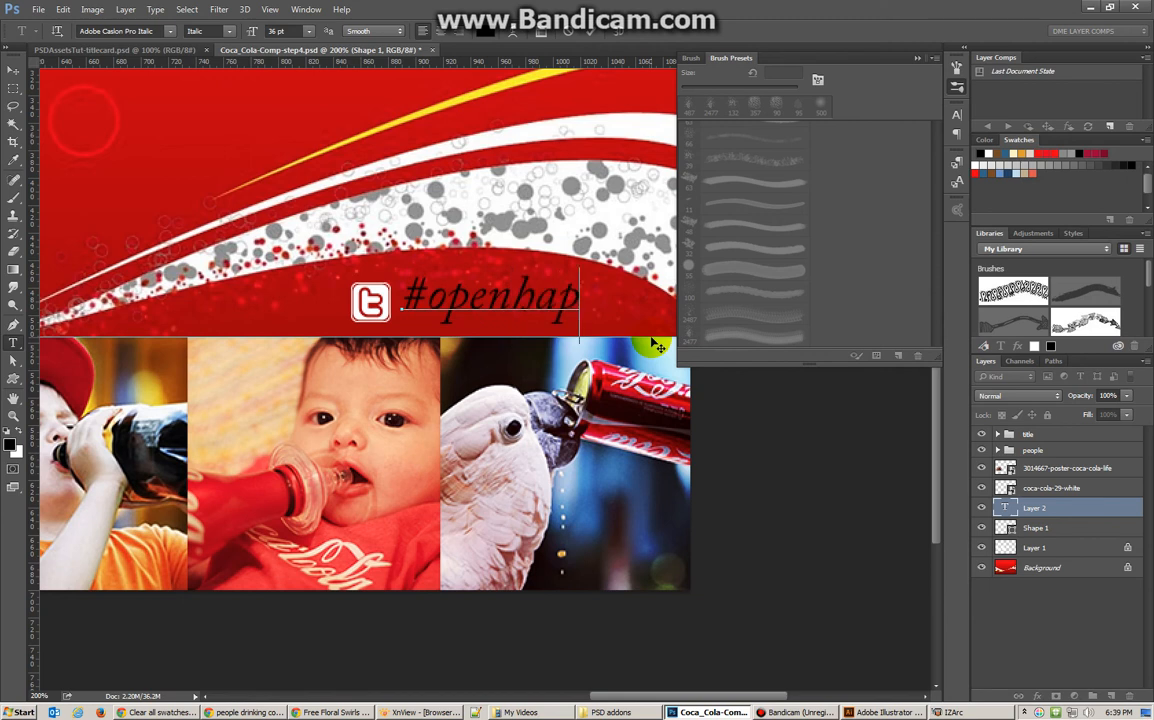
text(iones)
key(BackSpace)
key(BackSpace)
key(BackSpace)
text(ines)
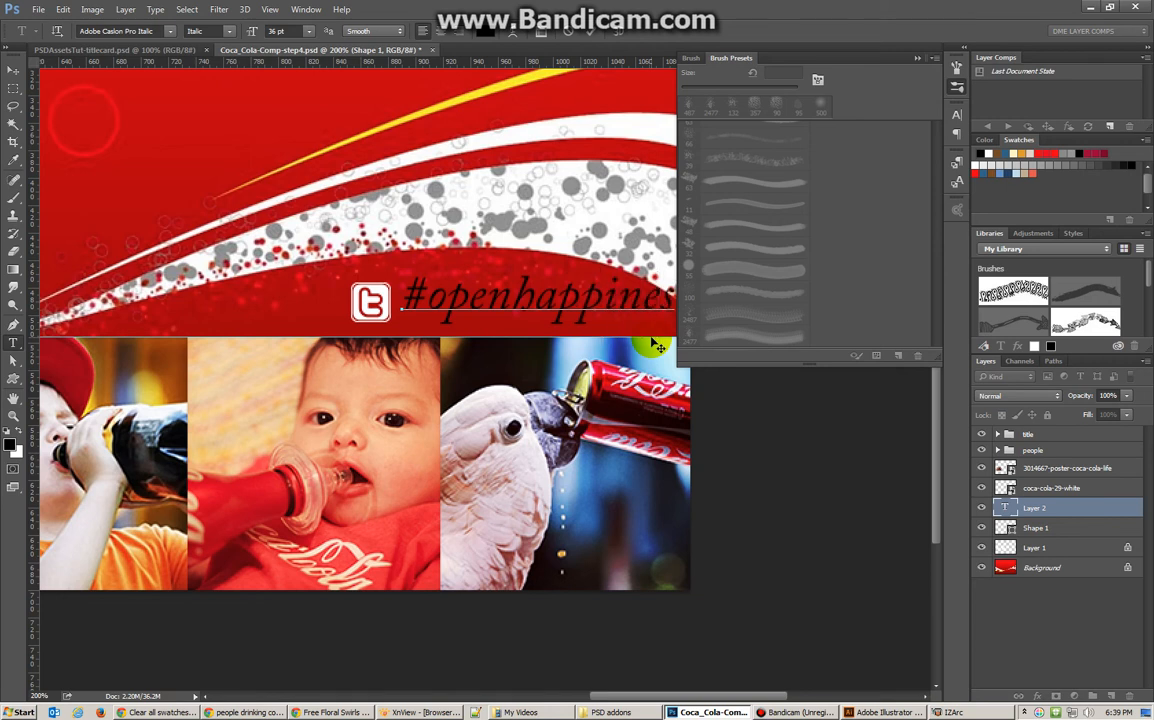
- Set the entire hashtag text's colour to white (ffffff)
key(ctrl+a)
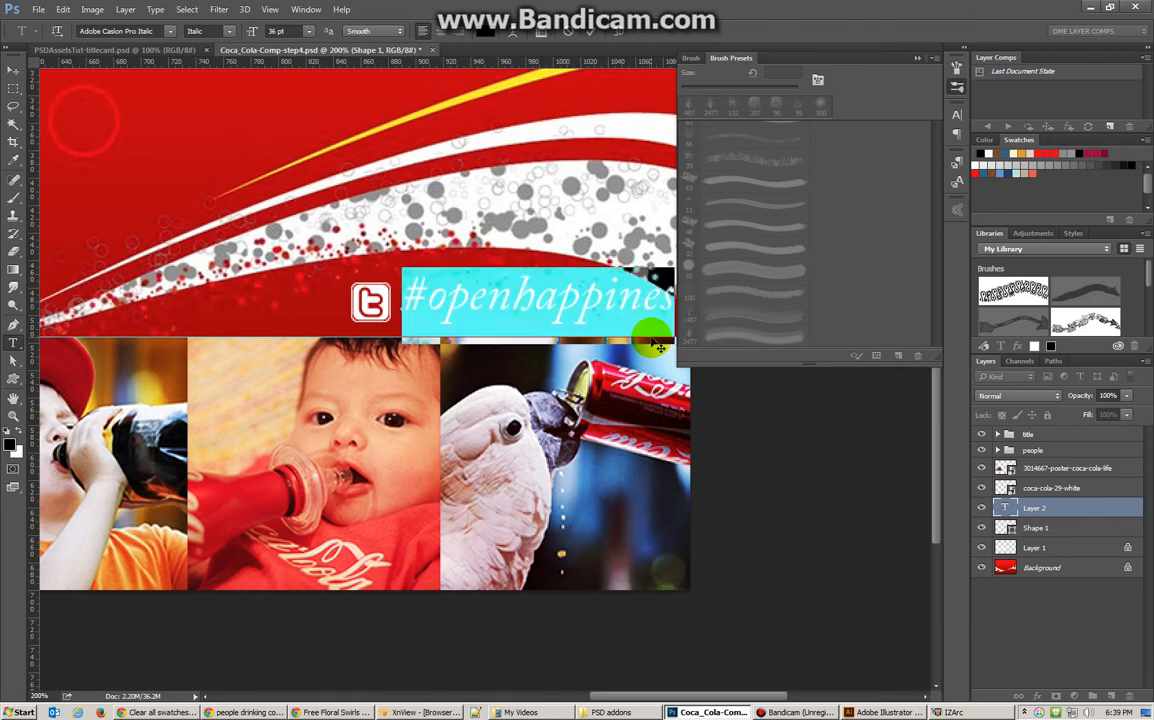
click(478, 31)
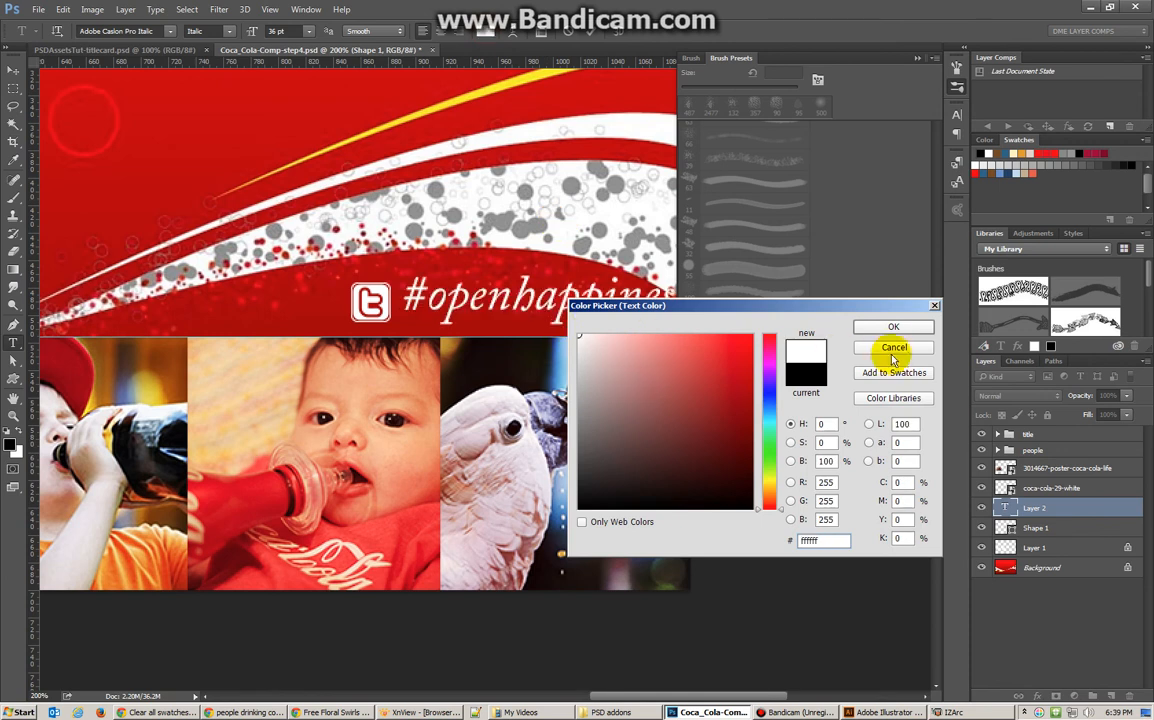
click(889, 327)
- Change the hashtag text's font to Candara Regular and its size to 18 pt
click(170, 31)
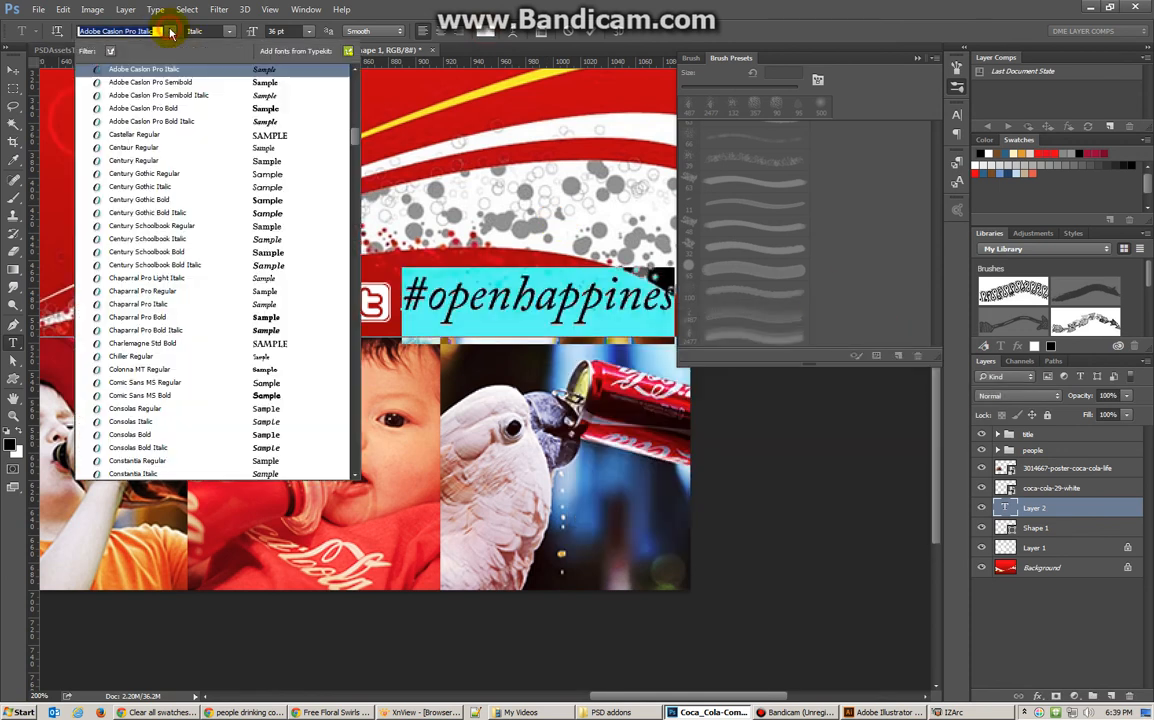
click(355, 70)
scroll(355, 70, up, 6)
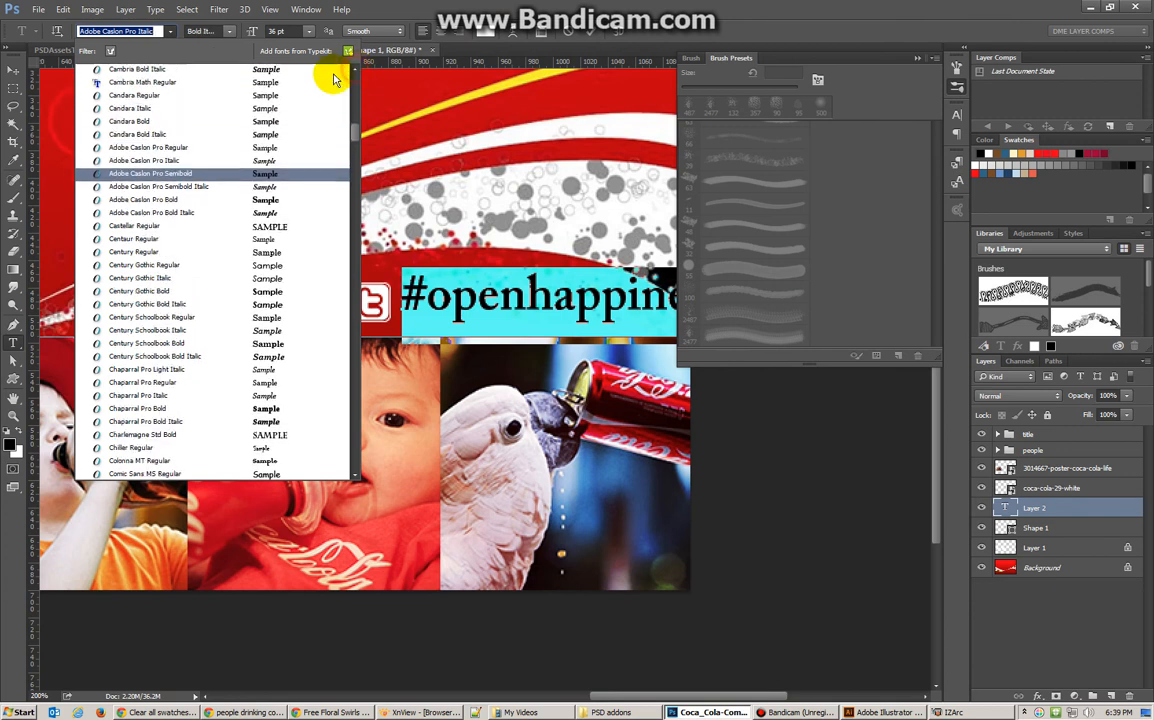
click(135, 95)
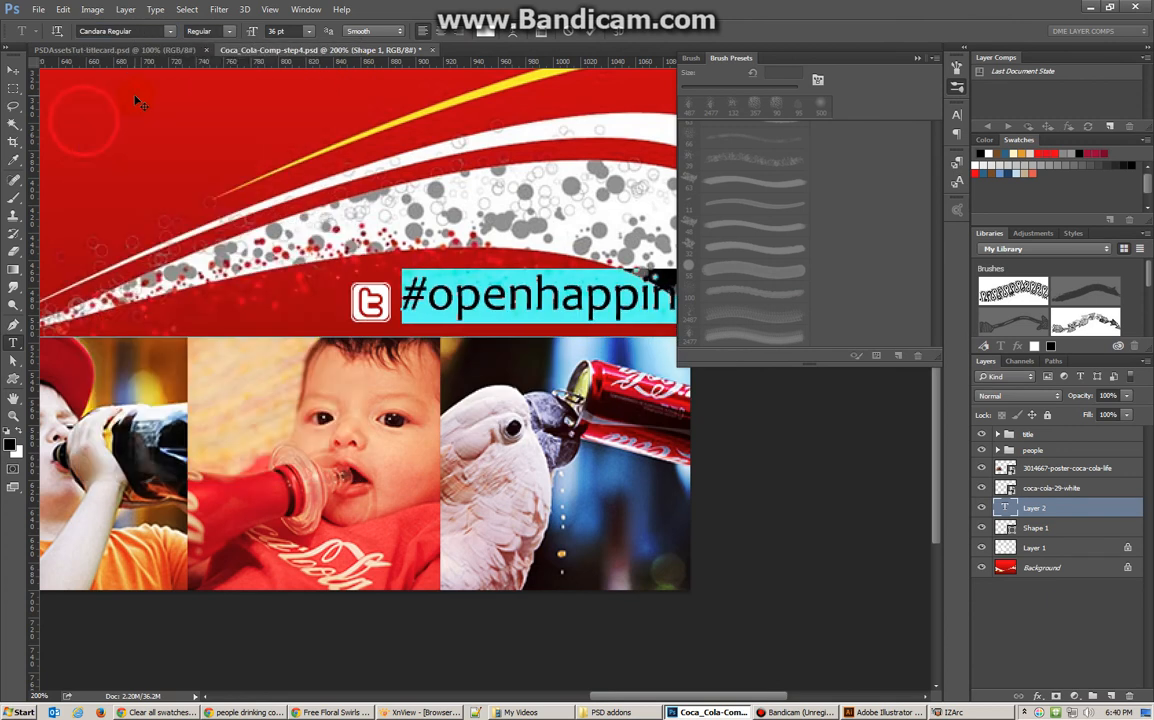
click(308, 33)
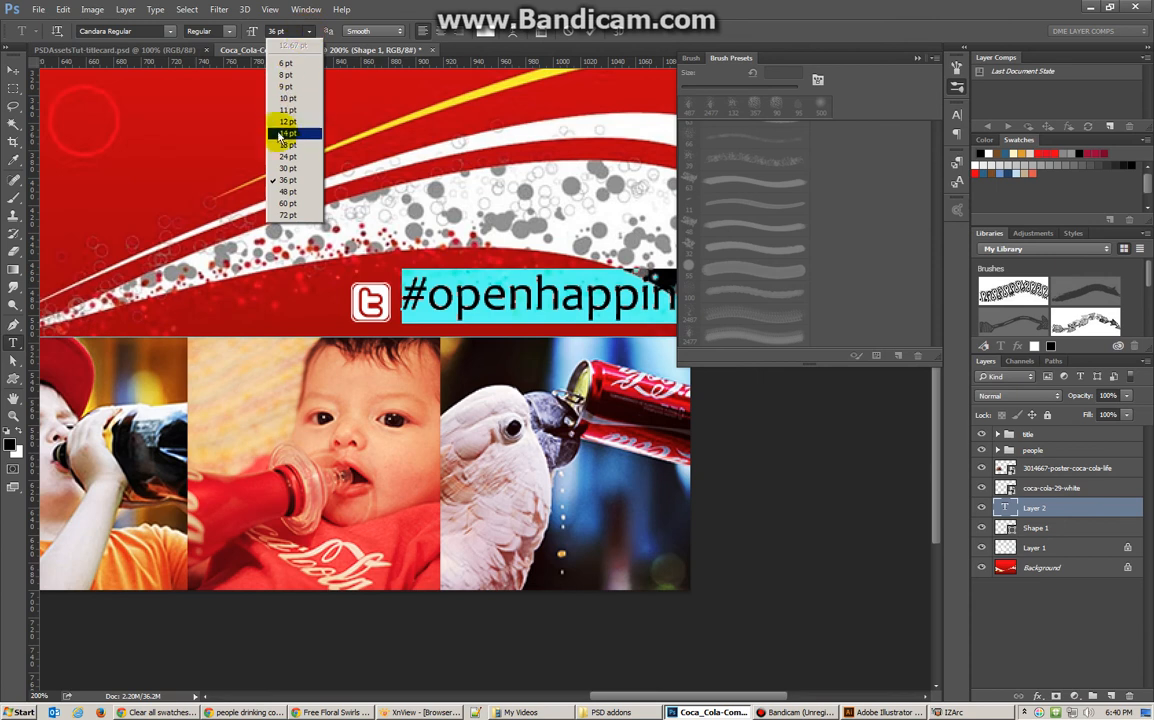
click(287, 144)
click(496, 305)
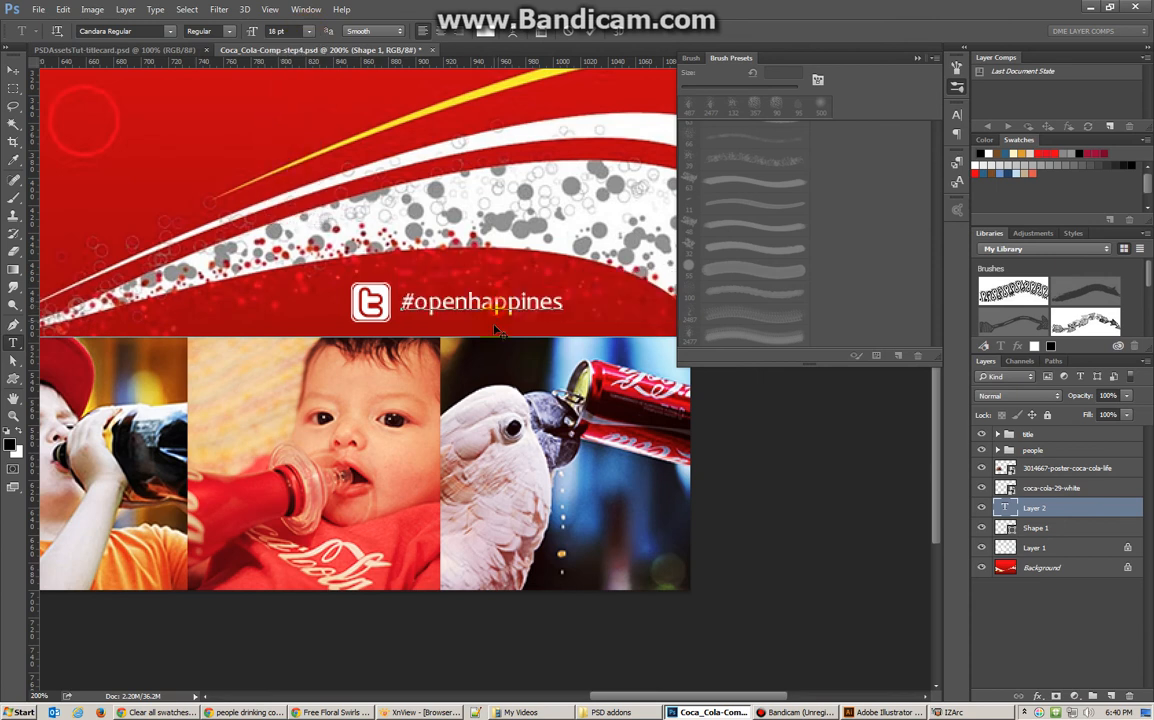
- Create a paragraph style named "social" from the formatting of the whole hashtag text
double_click(440, 304)
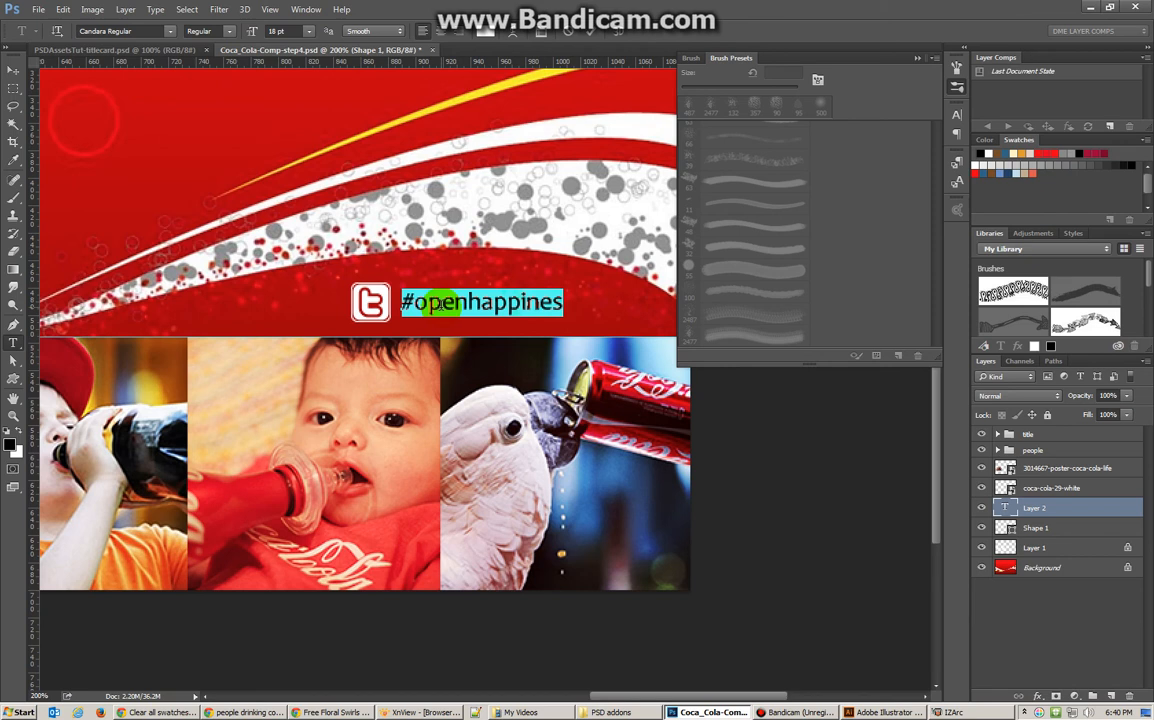
click(957, 161)
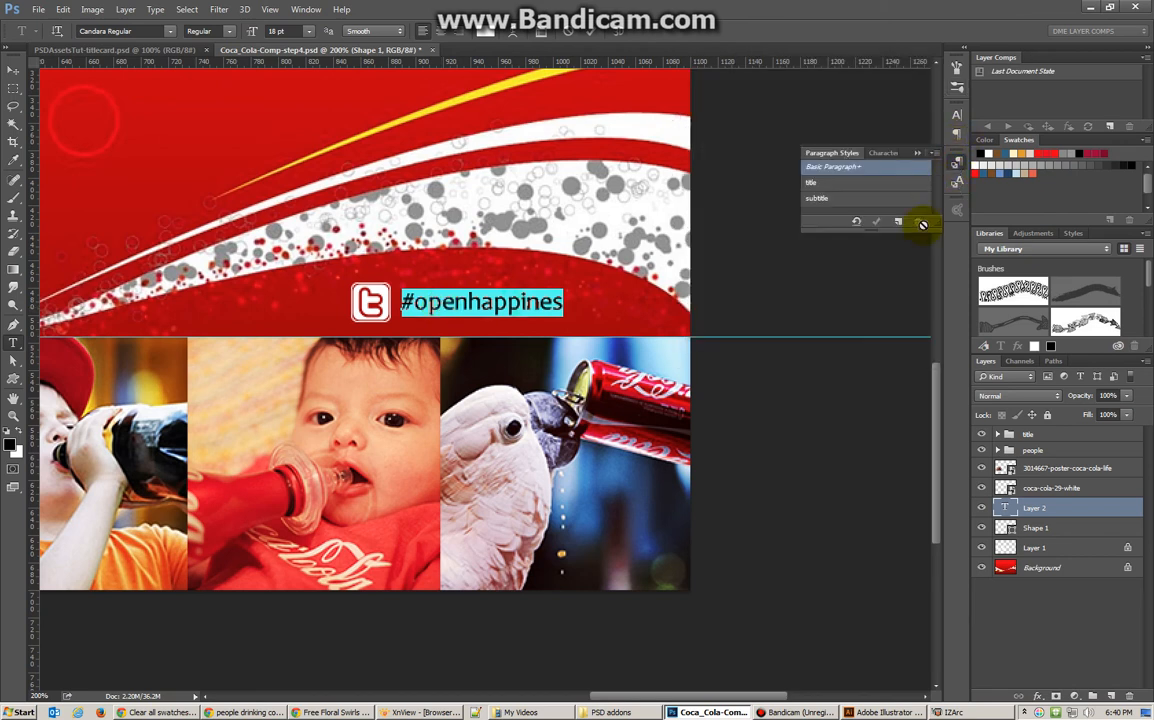
drag(932, 226, 927, 334)
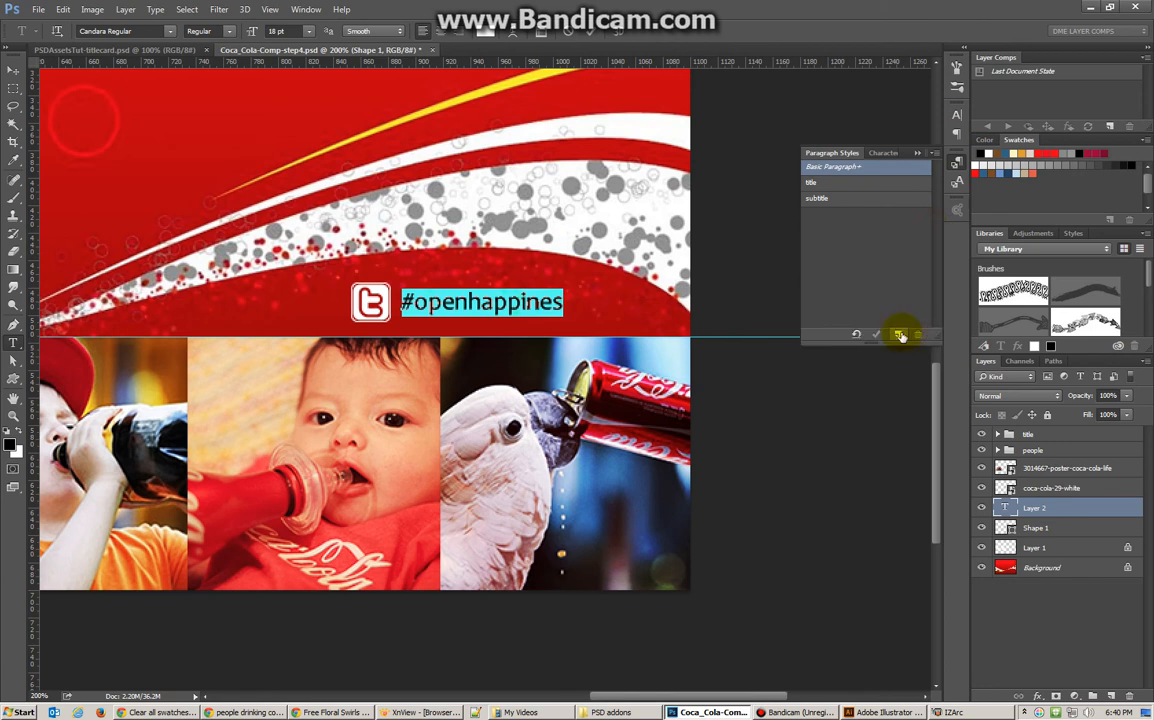
click(899, 333)
double_click(855, 214)
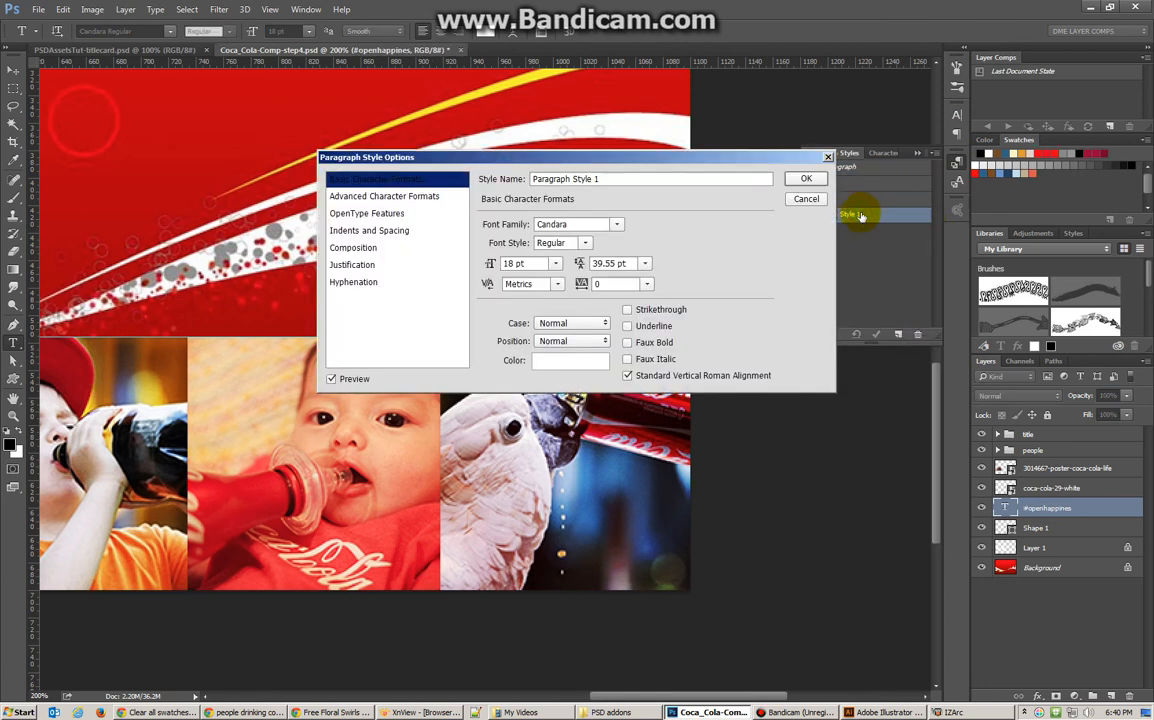
text(social)
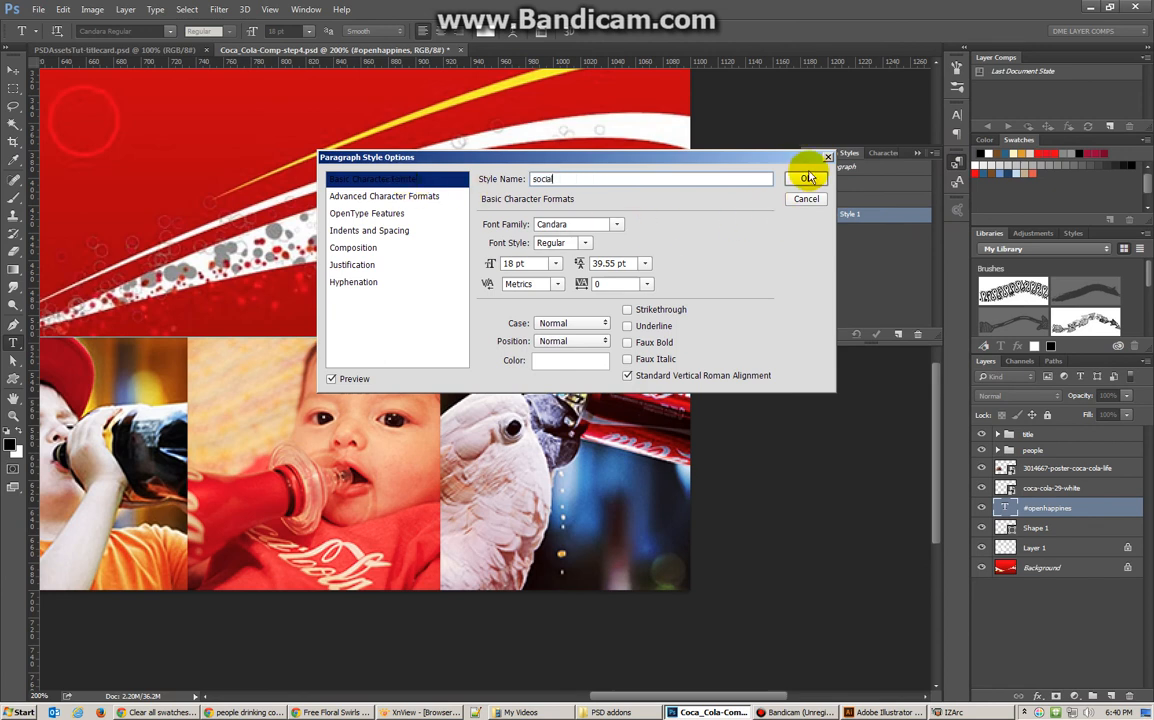
click(808, 178)
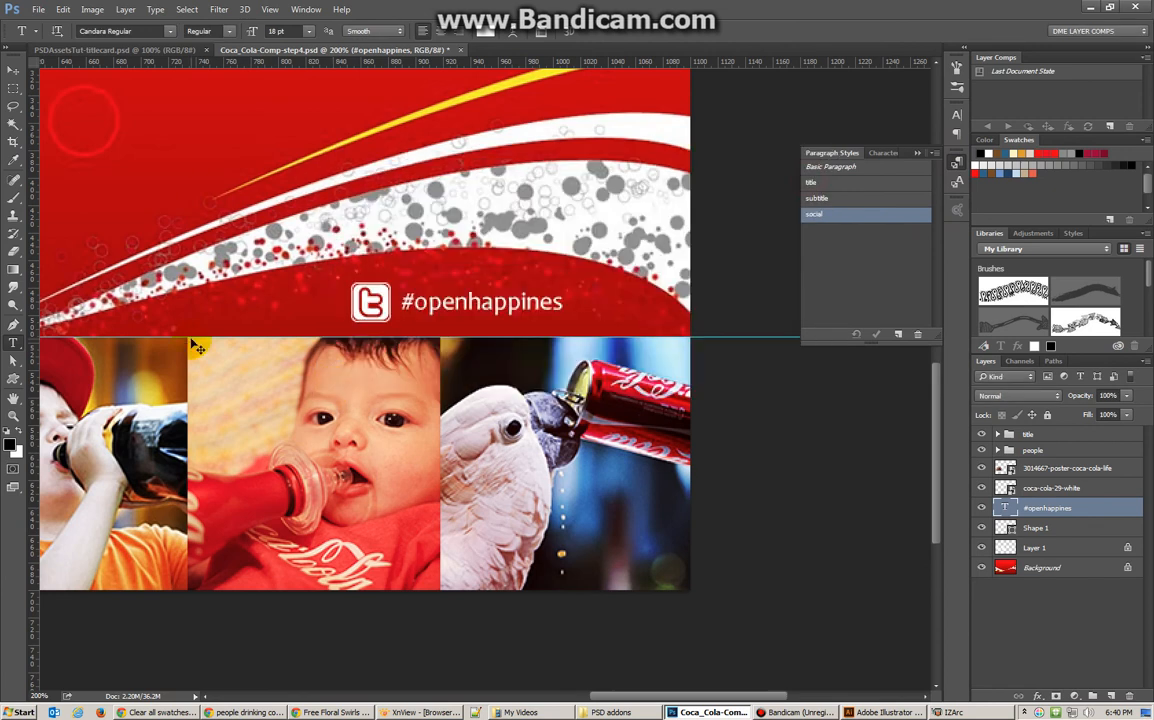
- Correct the hashtag's spelling to "#openhappiness" by adding the missing final letter
key(ctrl+1)
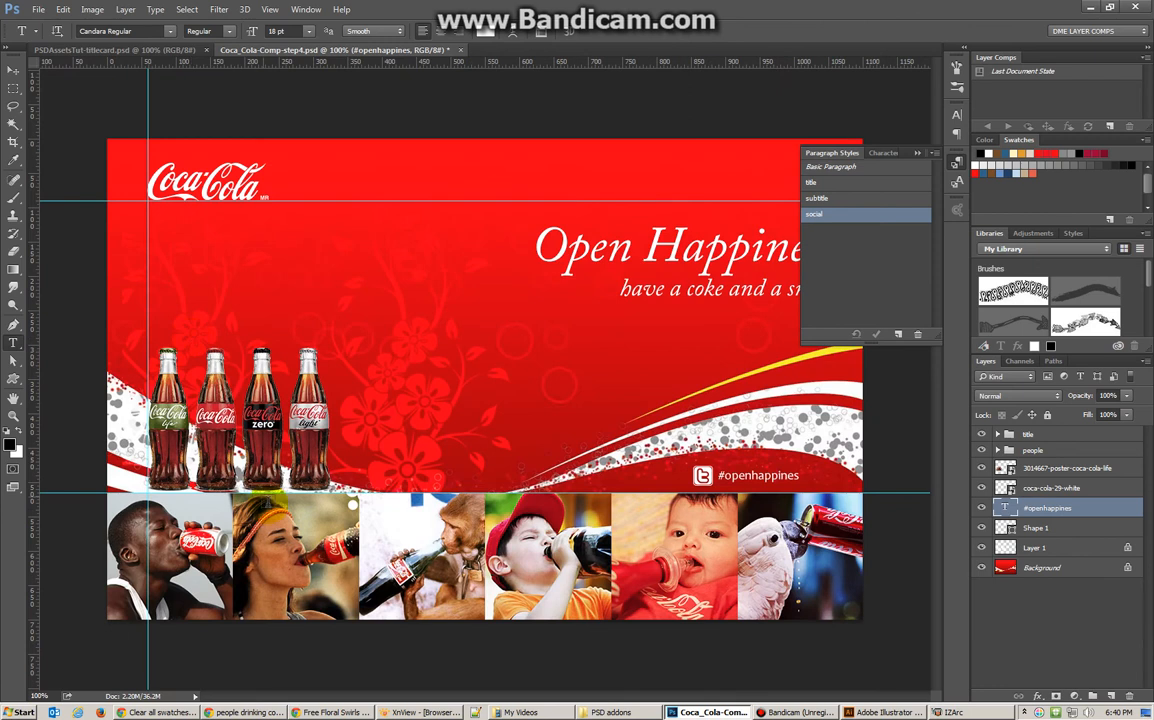
click(798, 476)
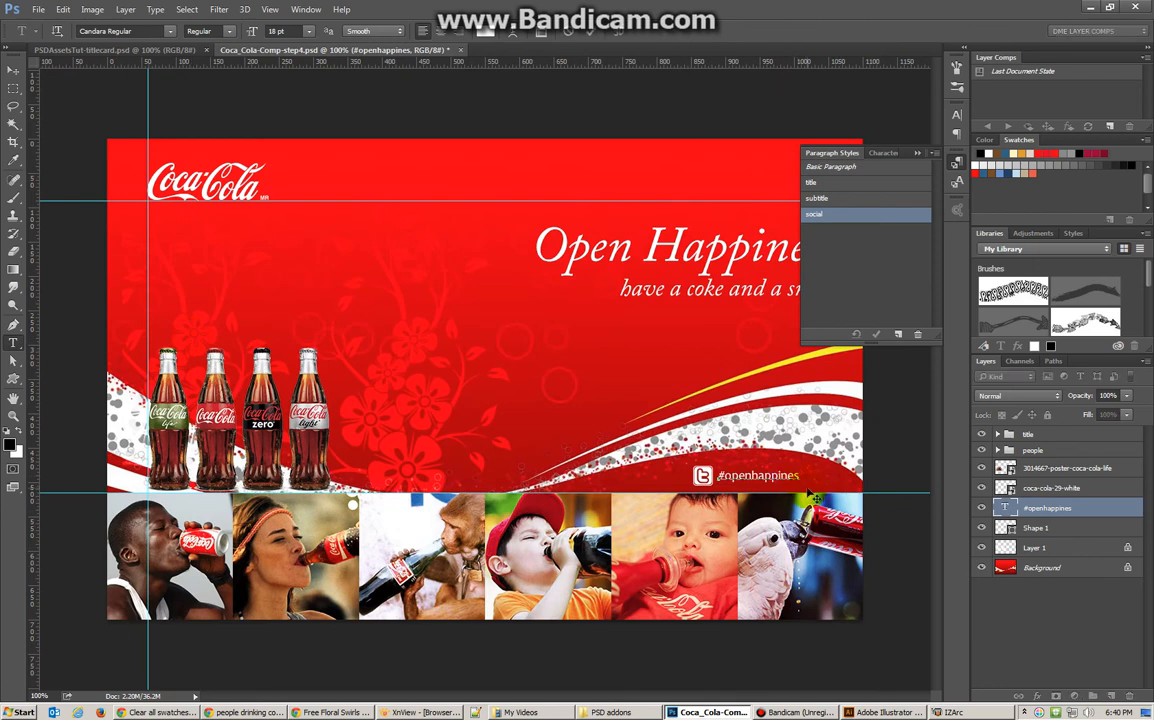
text(s)
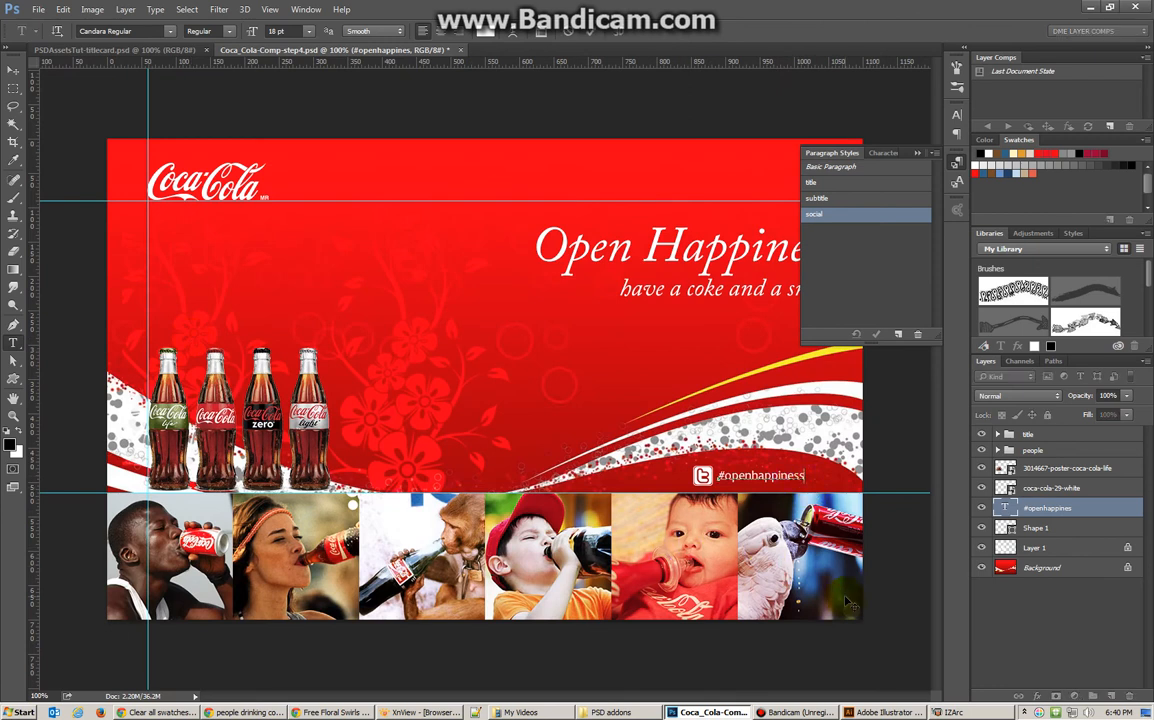
click(15, 72)
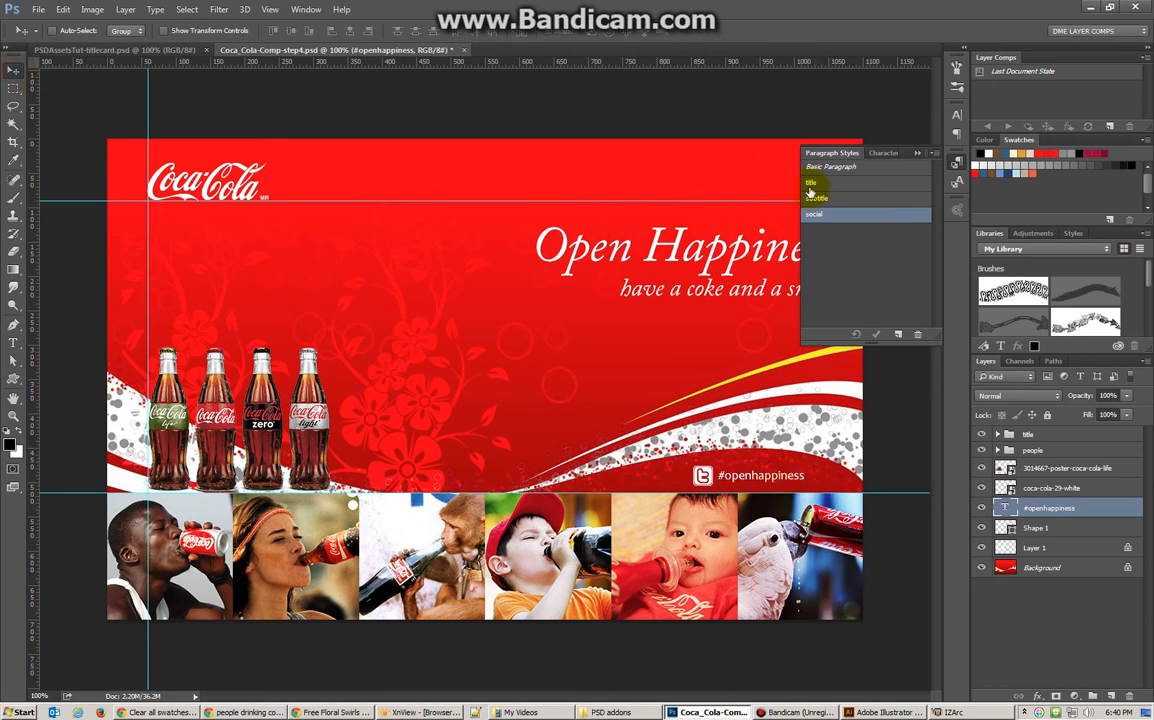
click(830, 220)
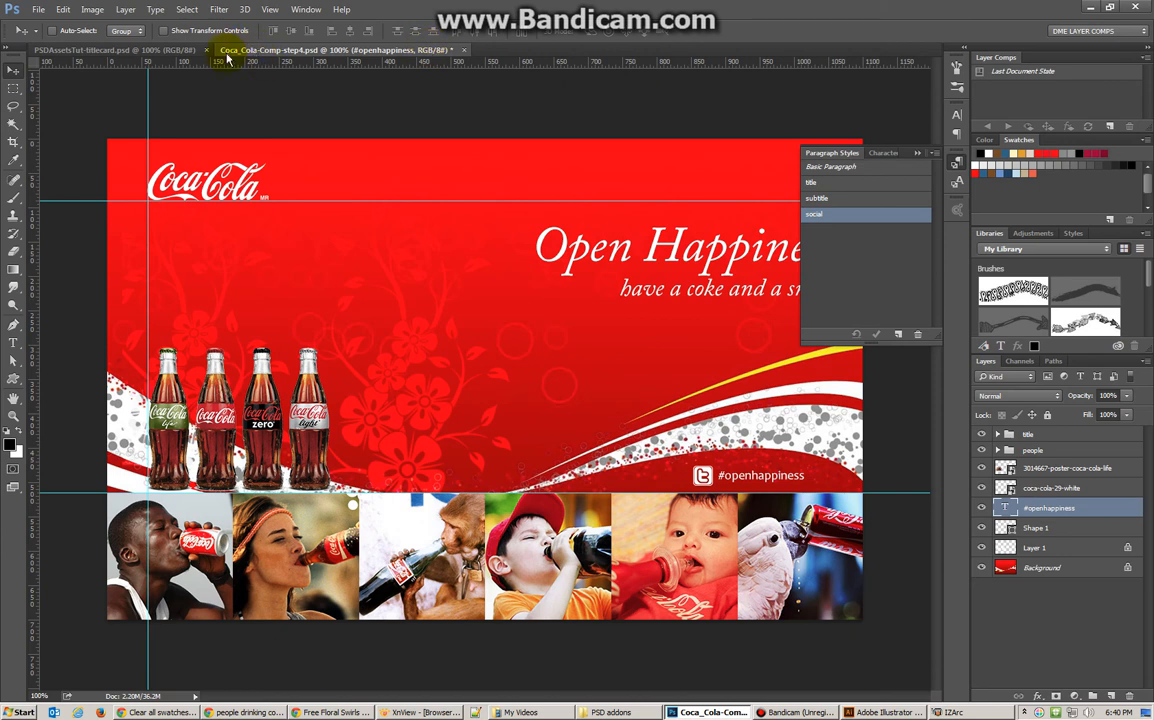
click(11, 379)
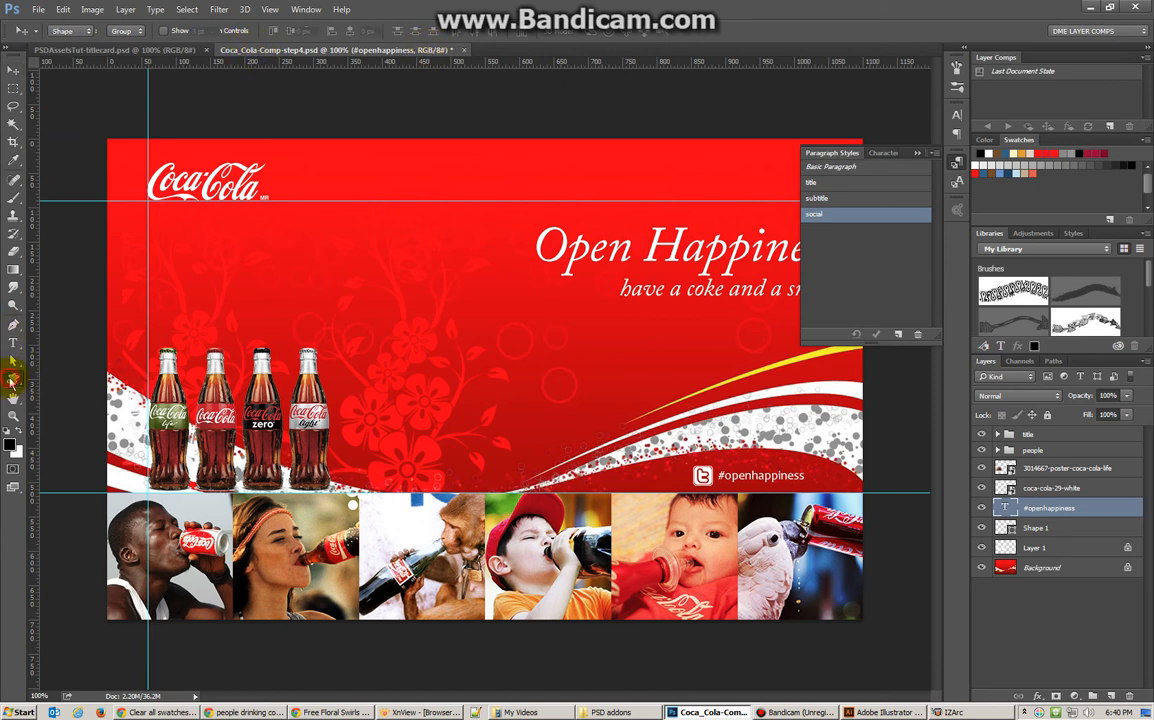
right_click(11, 379)
click(73, 405)
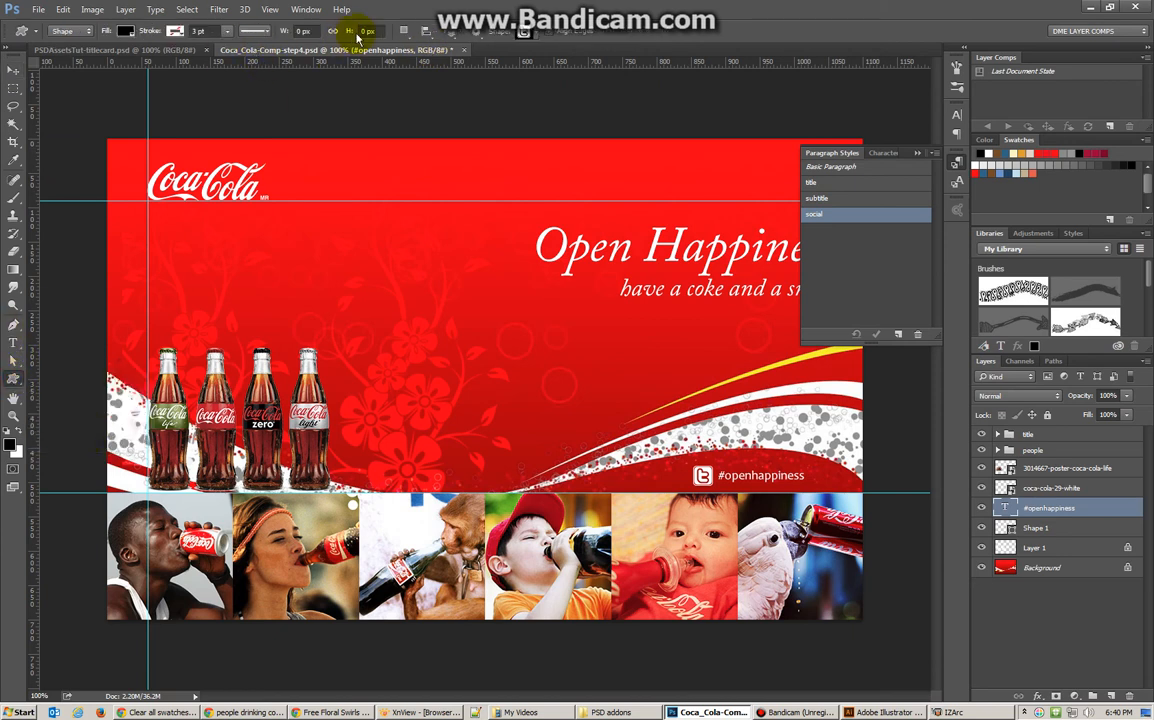
click(480, 35)
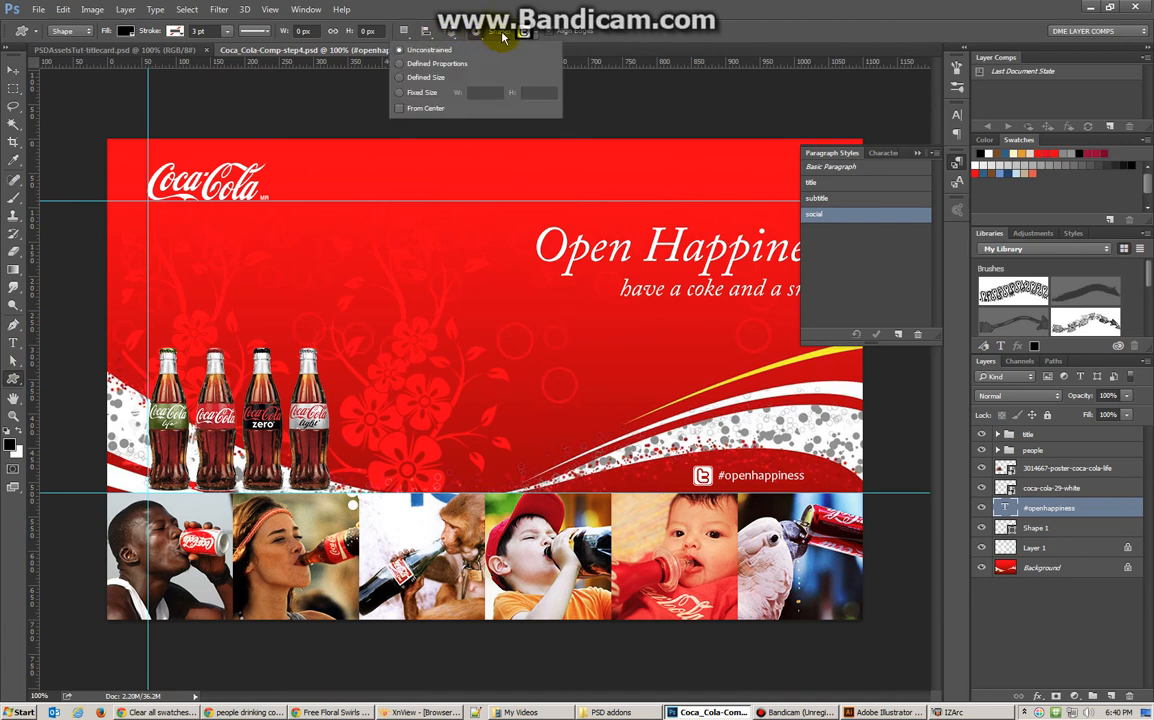
click(405, 264)
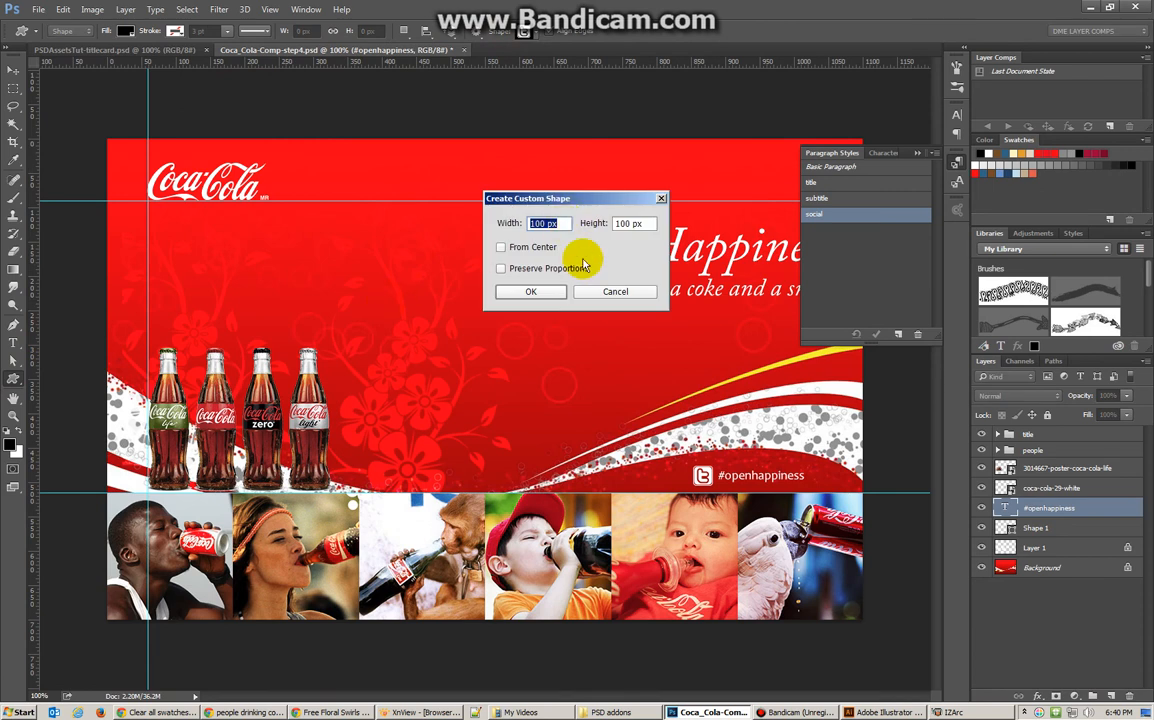
click(612, 291)
drag(355, 320, 496, 471)
key(ctrl+z)
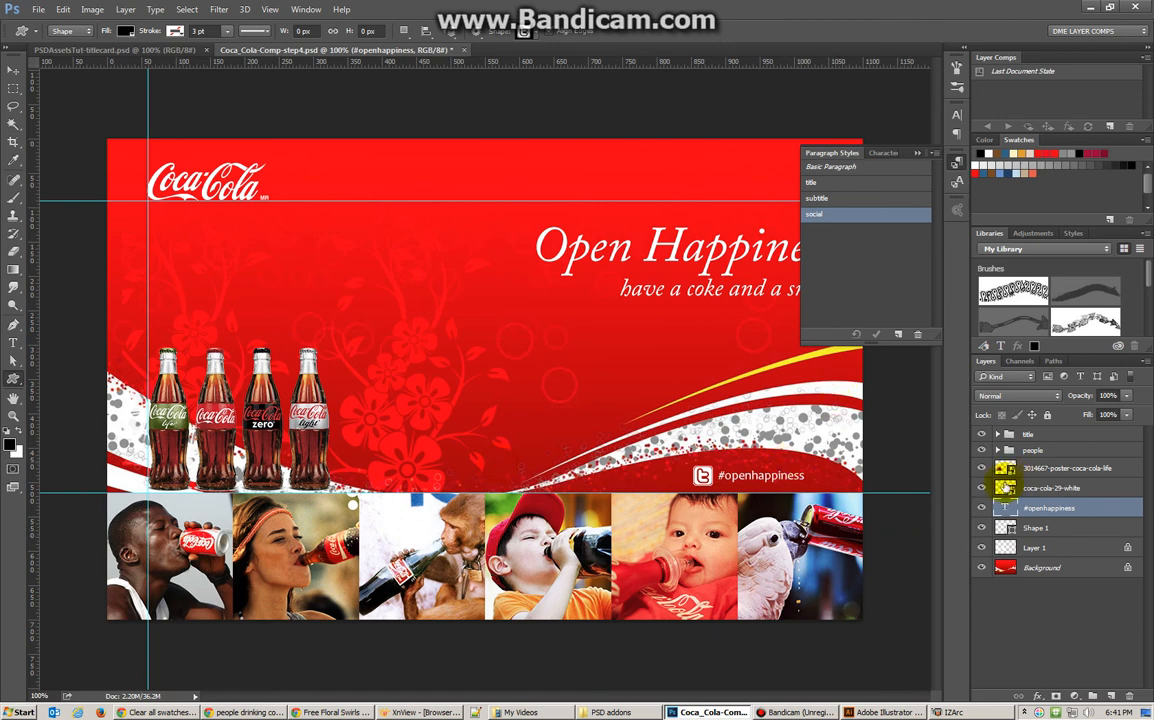
- Add the Twitter icon's shape layer as a graphic to the "ICONS - social media" library
click(1003, 527)
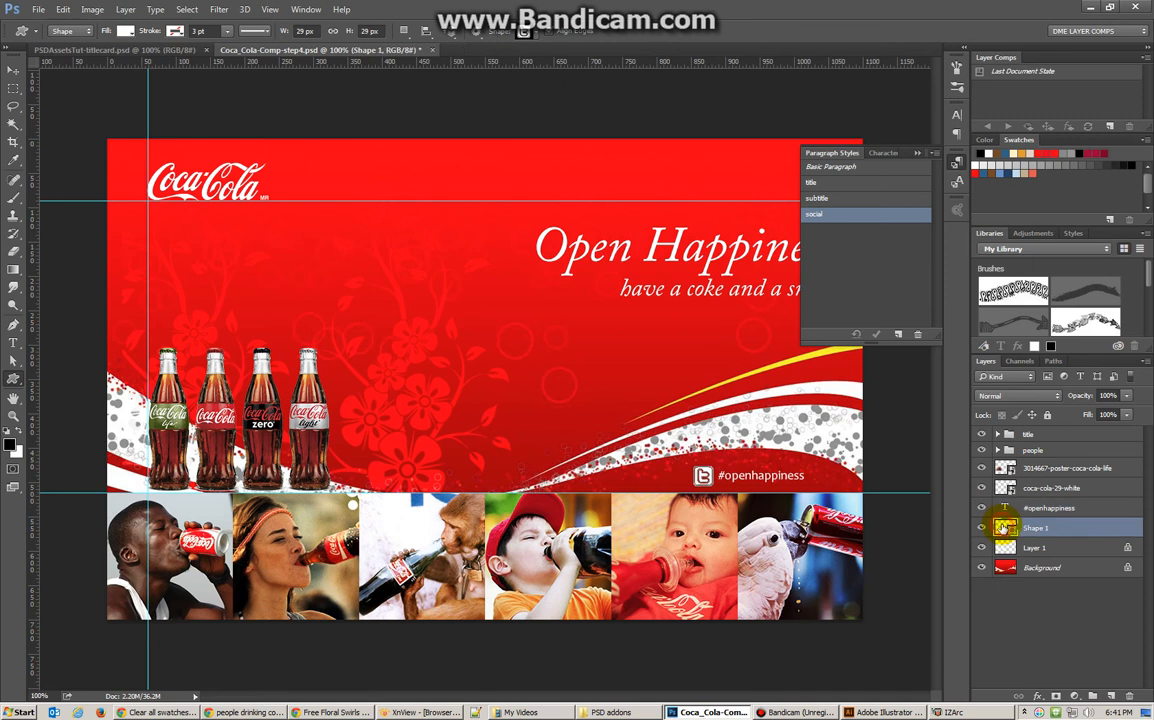
click(1052, 250)
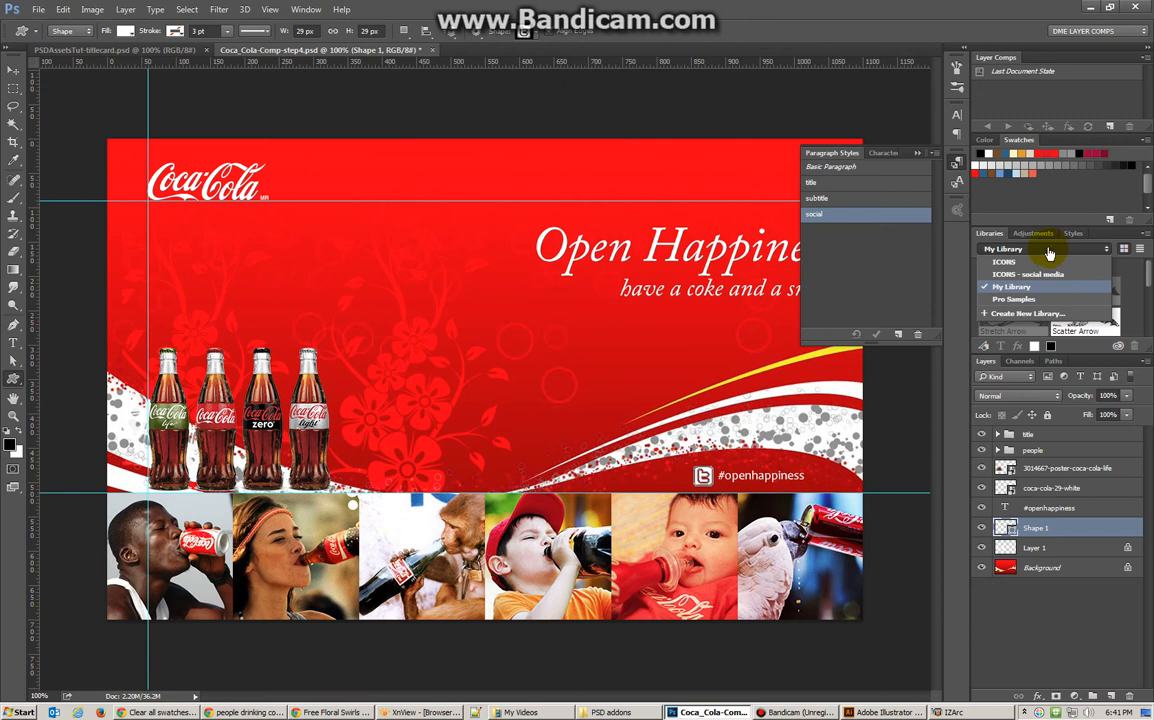
click(1005, 262)
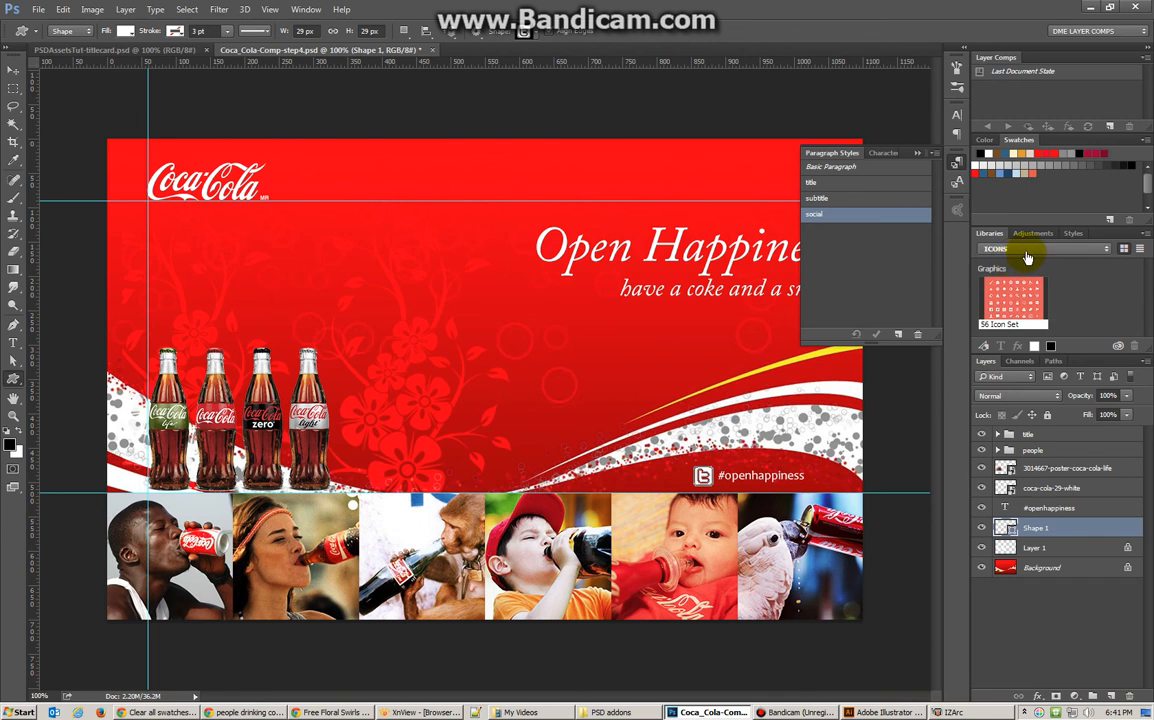
click(1027, 258)
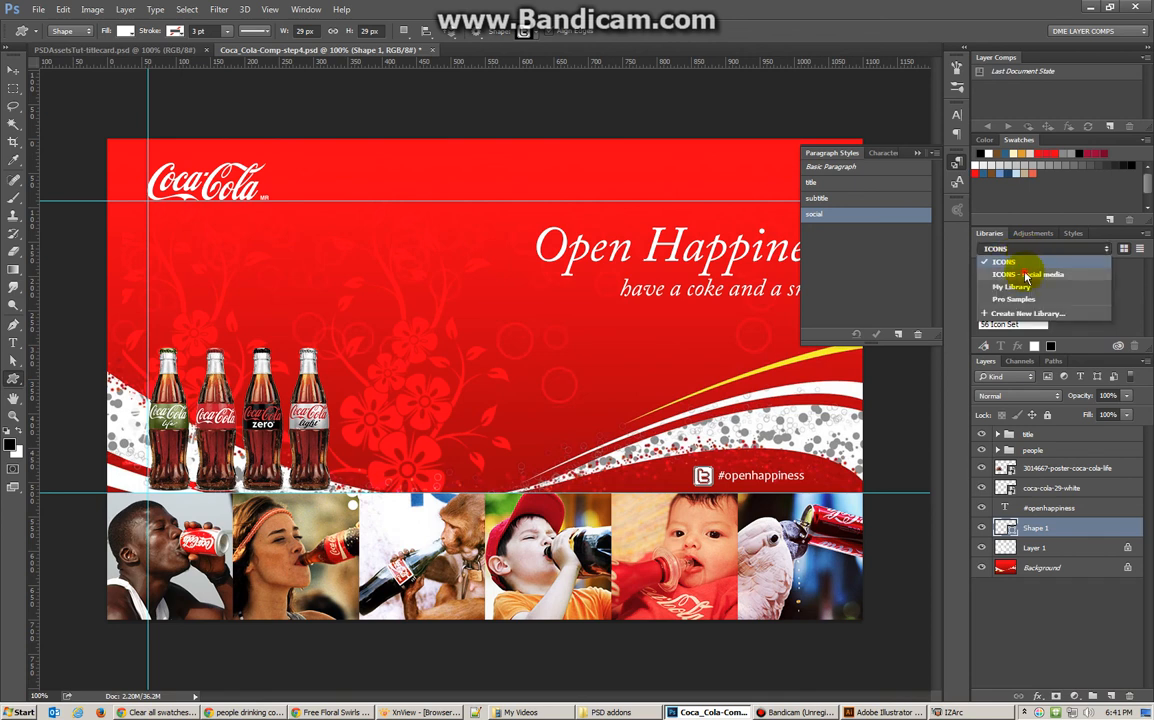
click(1025, 274)
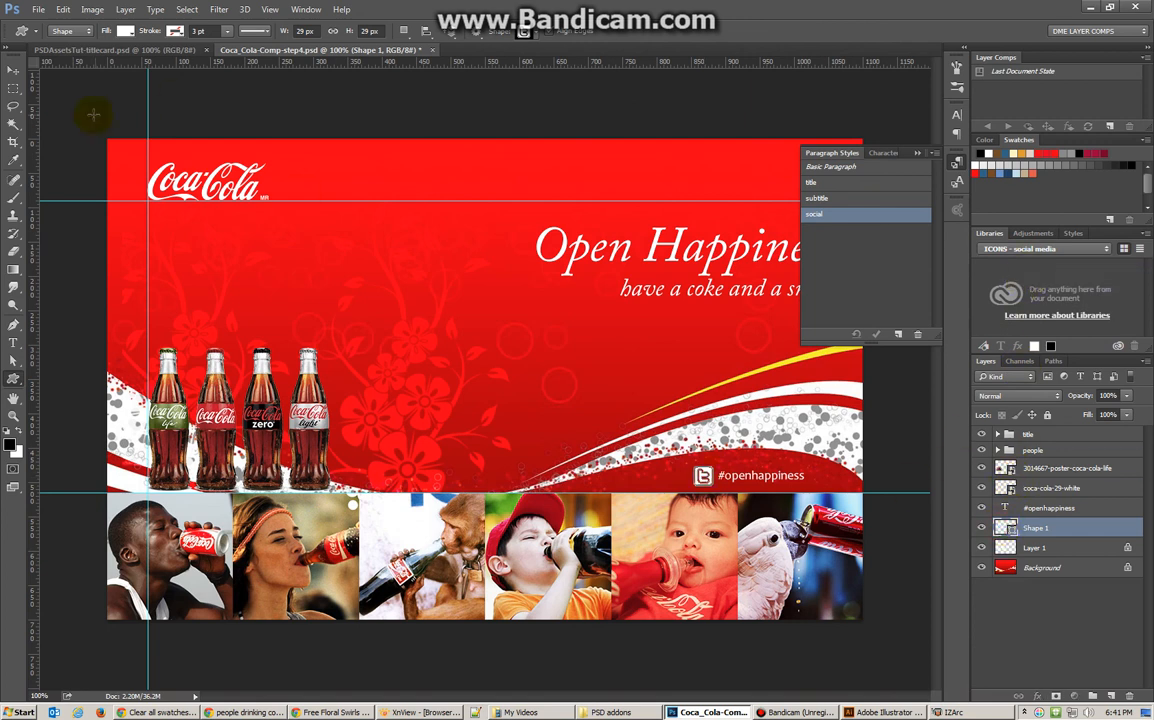
click(13, 70)
drag(703, 477, 1035, 285)
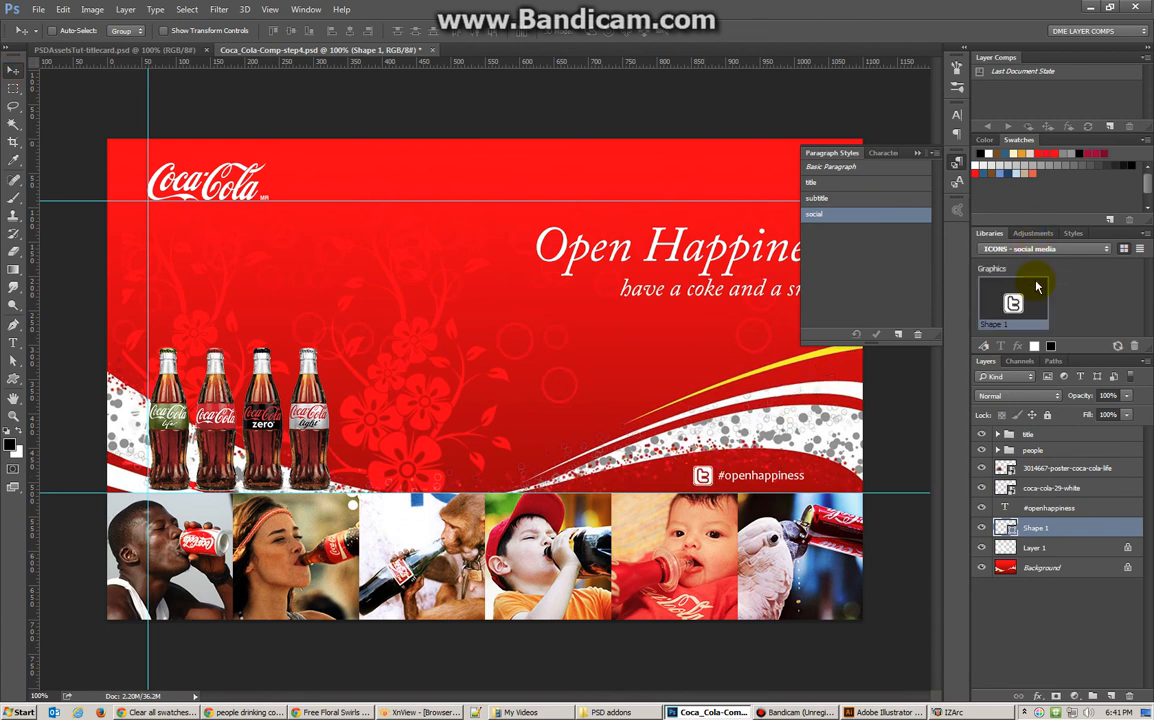
- Rename the new graphic in the social media icons library as "twitter"
double_click(1011, 325)
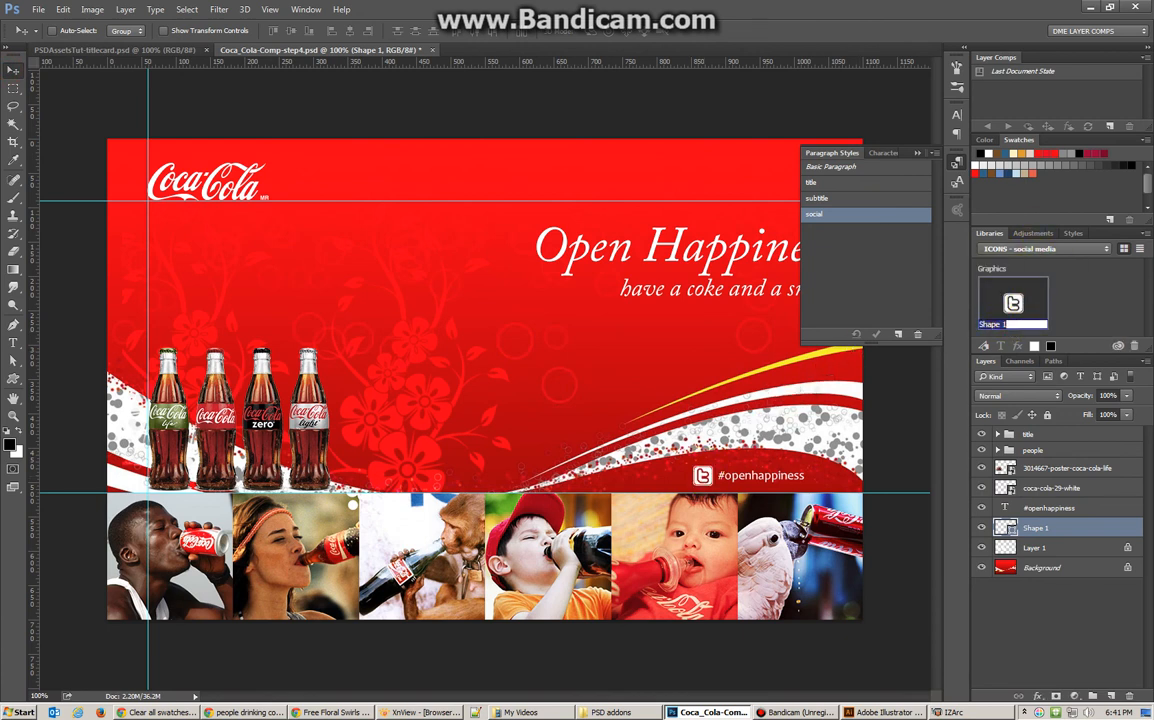
key(Return)
click(1065, 298)
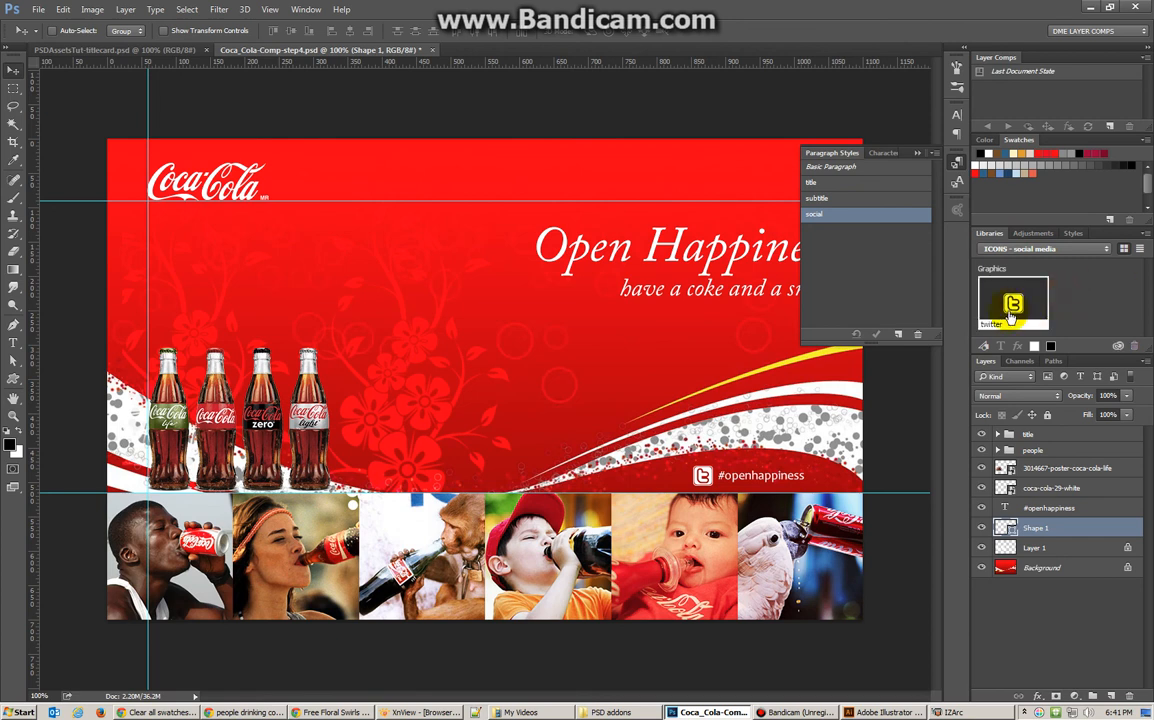
- Check the library graphic from the PSDAssetsTut-titlecard.psd document, return to the Coca-Cola comp and review the list of libraries
click(127, 51)
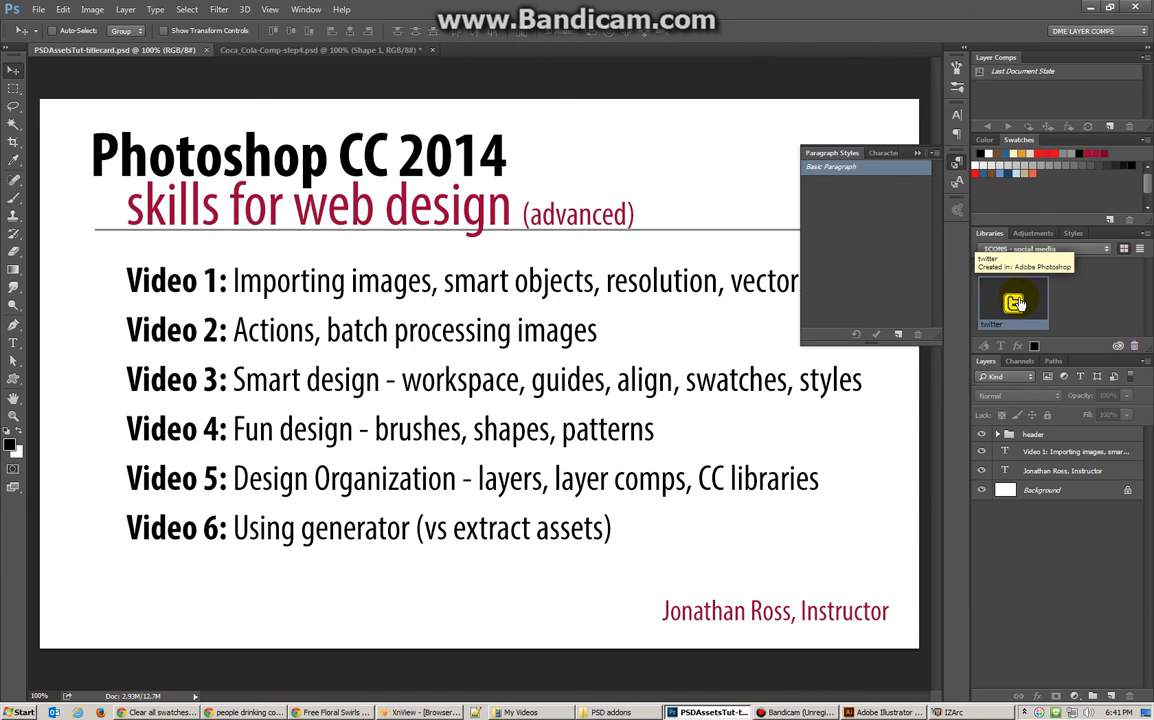
key(ctrl+Tab)
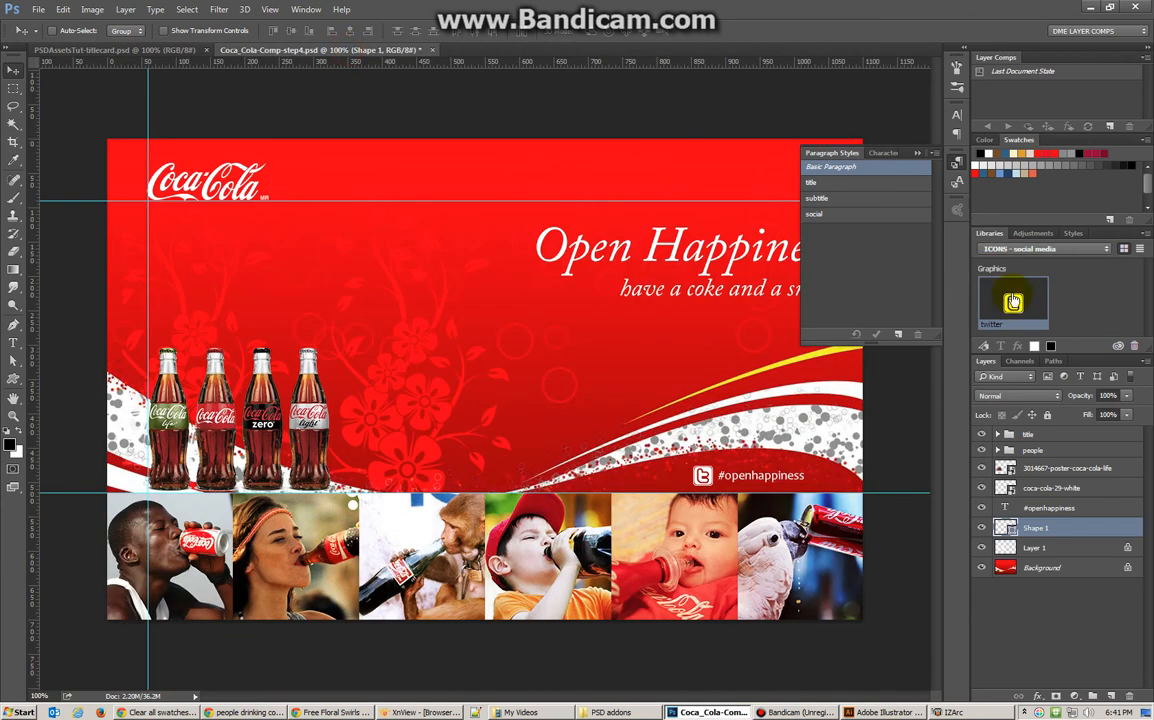
click(997, 250)
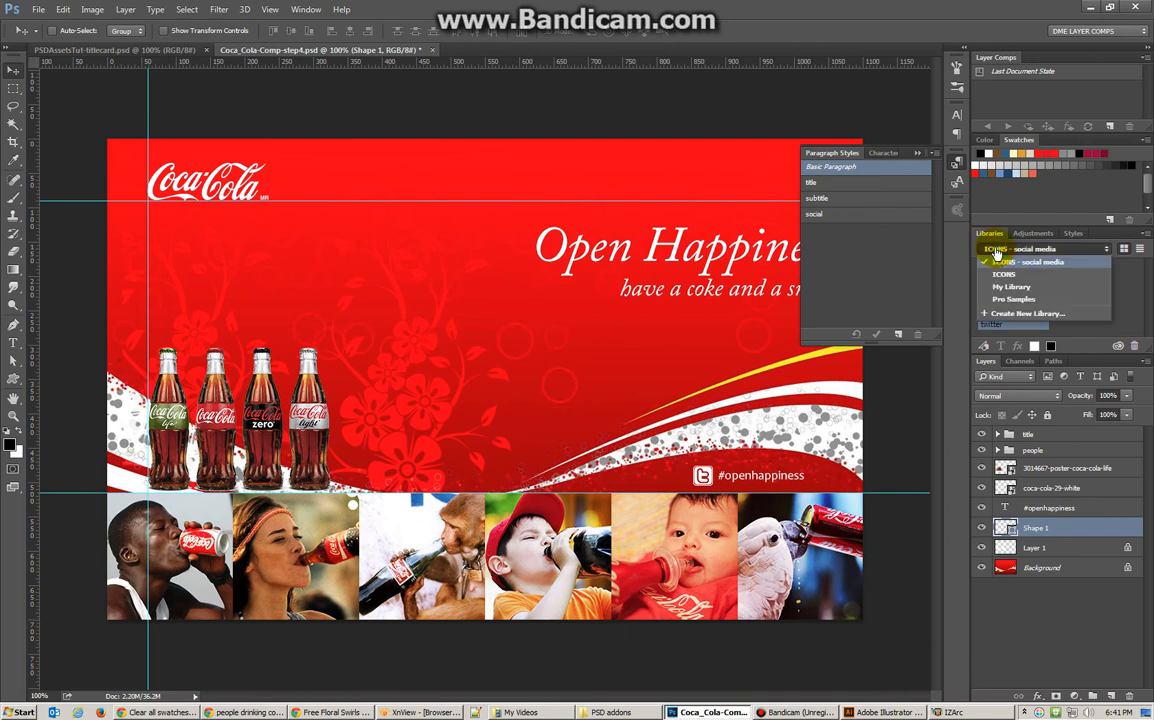
click(997, 251)
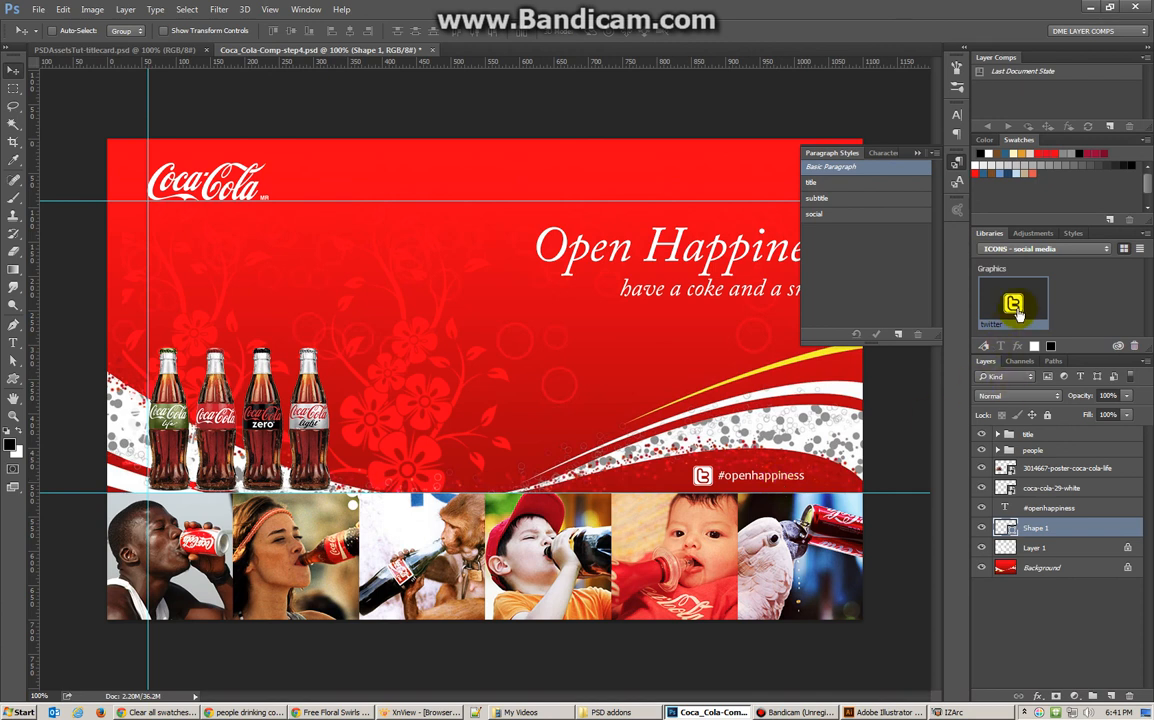
- Try the library's twitter graphic as a greatly enlarged copy between the bottles and the headline, and delete that copy's layer
drag(1018, 313, 383, 343)
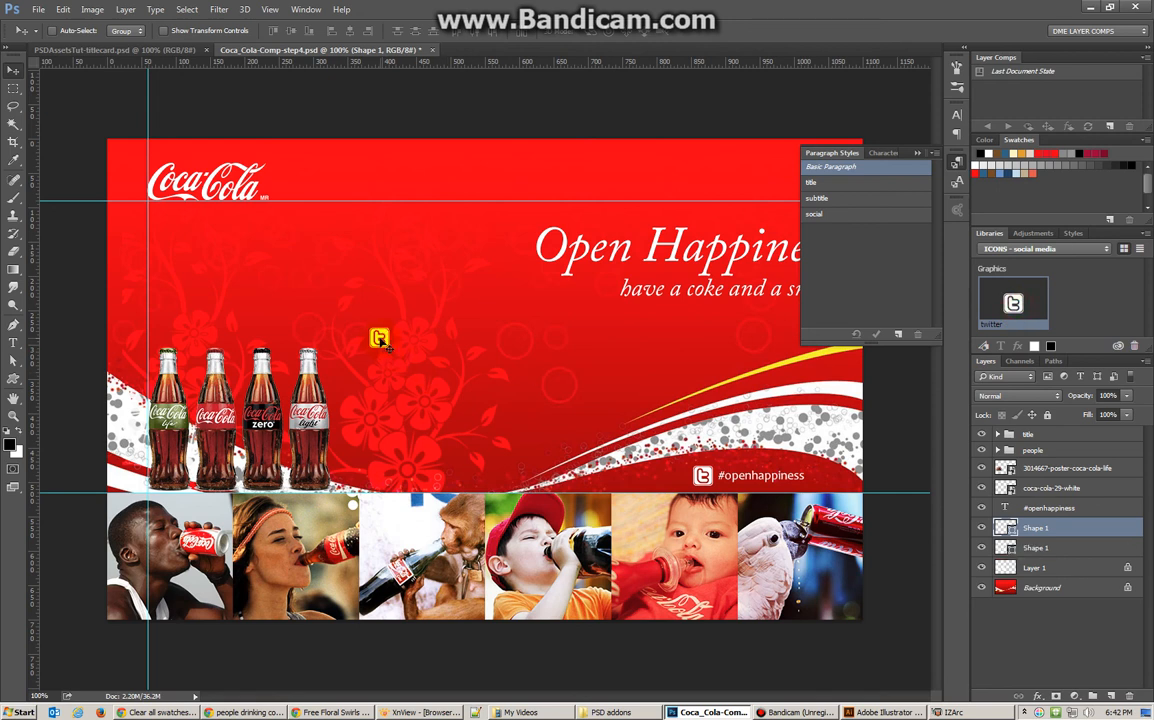
key(ctrl+t)
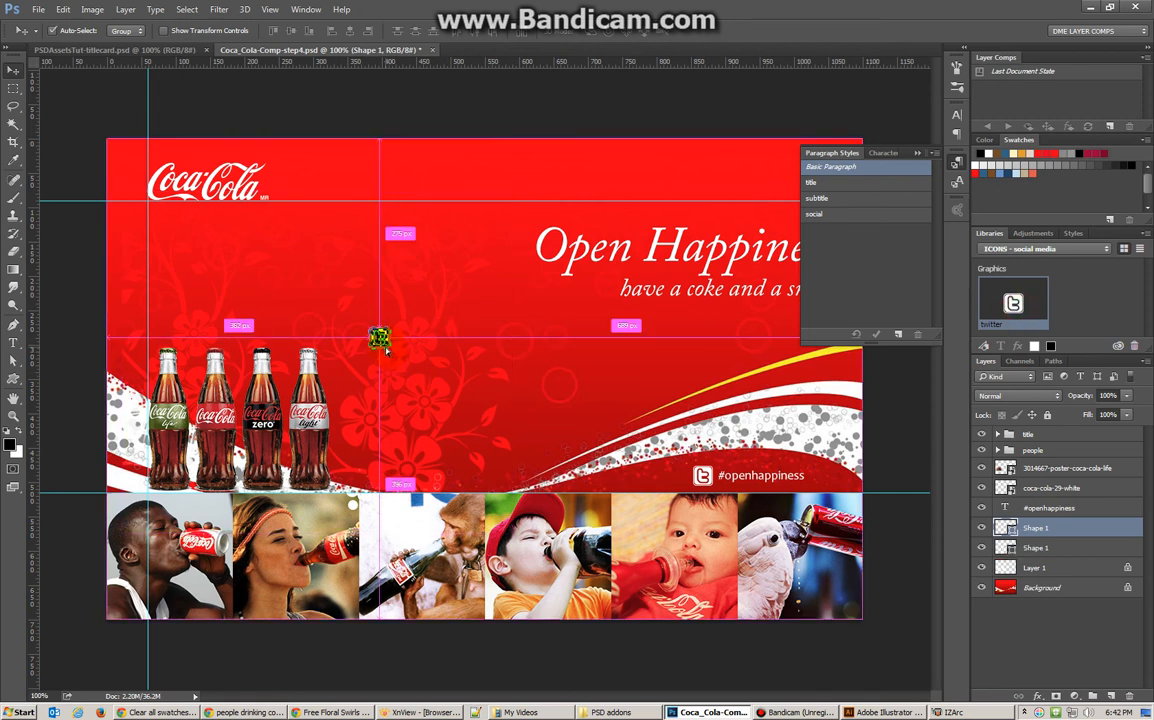
key(ctrl+t)
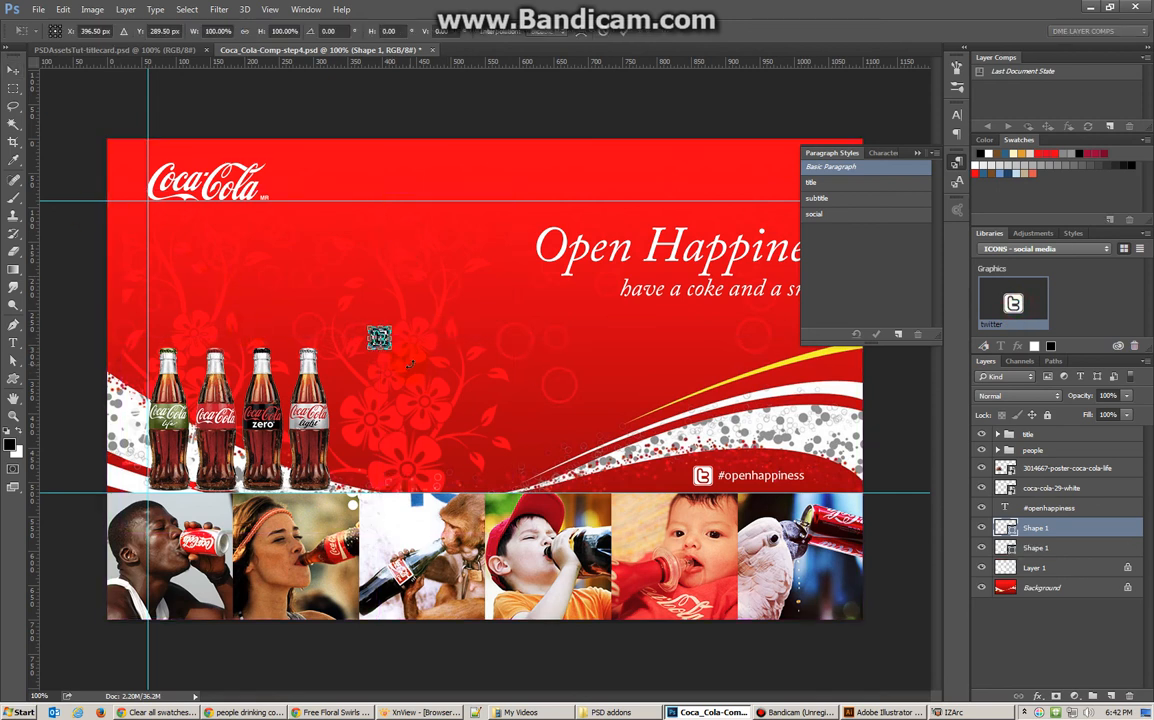
drag(390, 349, 619, 578)
drag(537, 381, 480, 290)
key(Return)
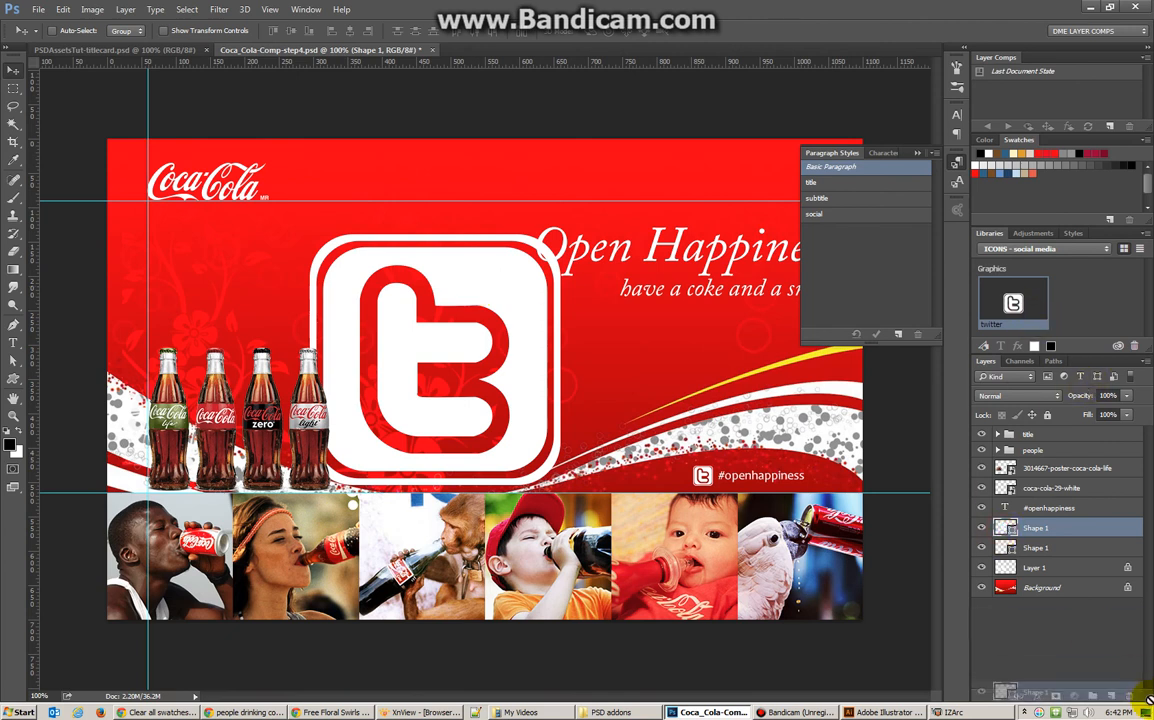
key(Delete)
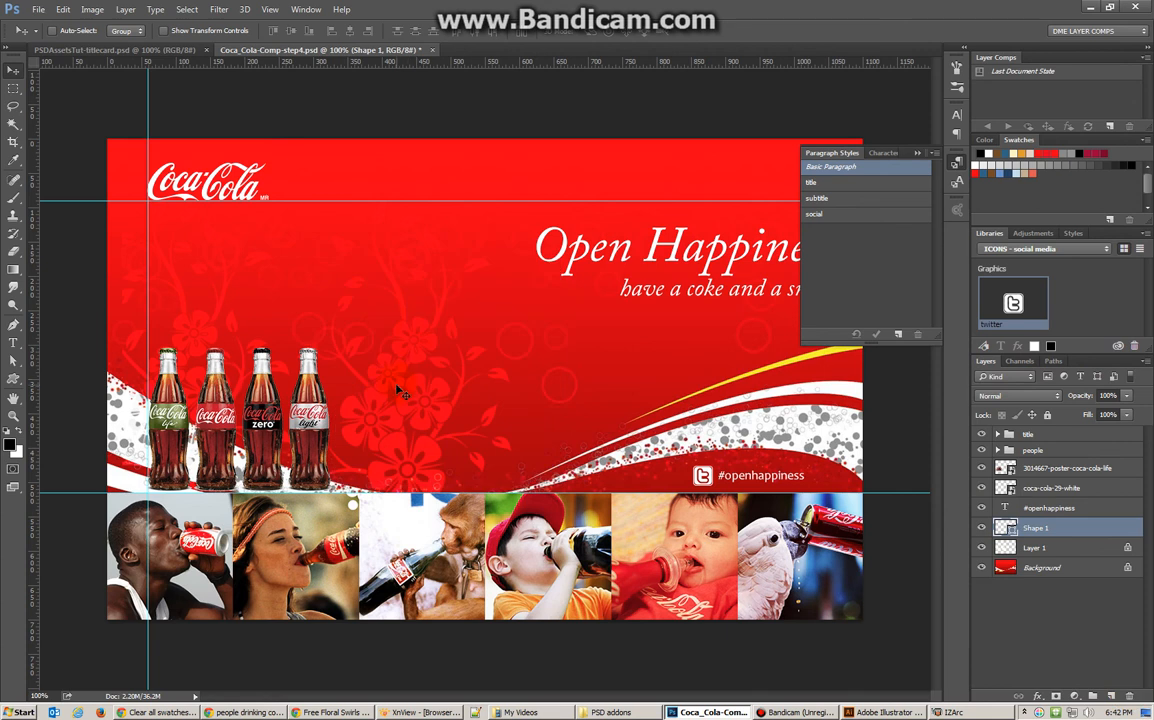
click(137, 50)
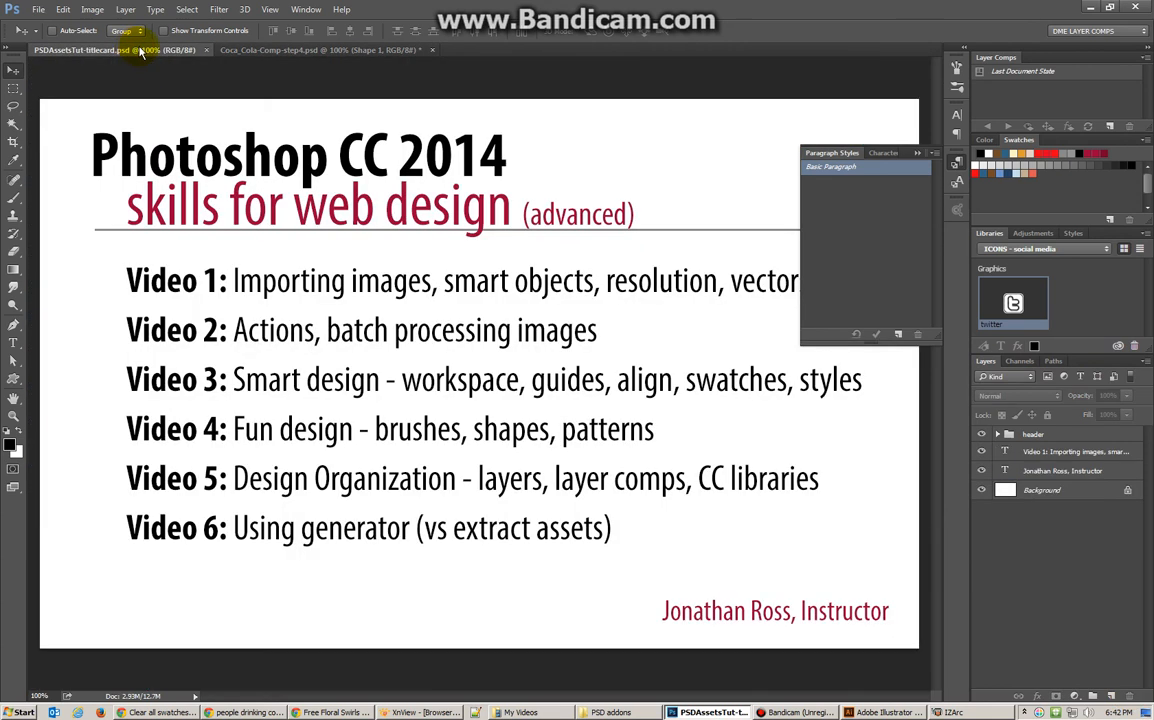
click(272, 49)
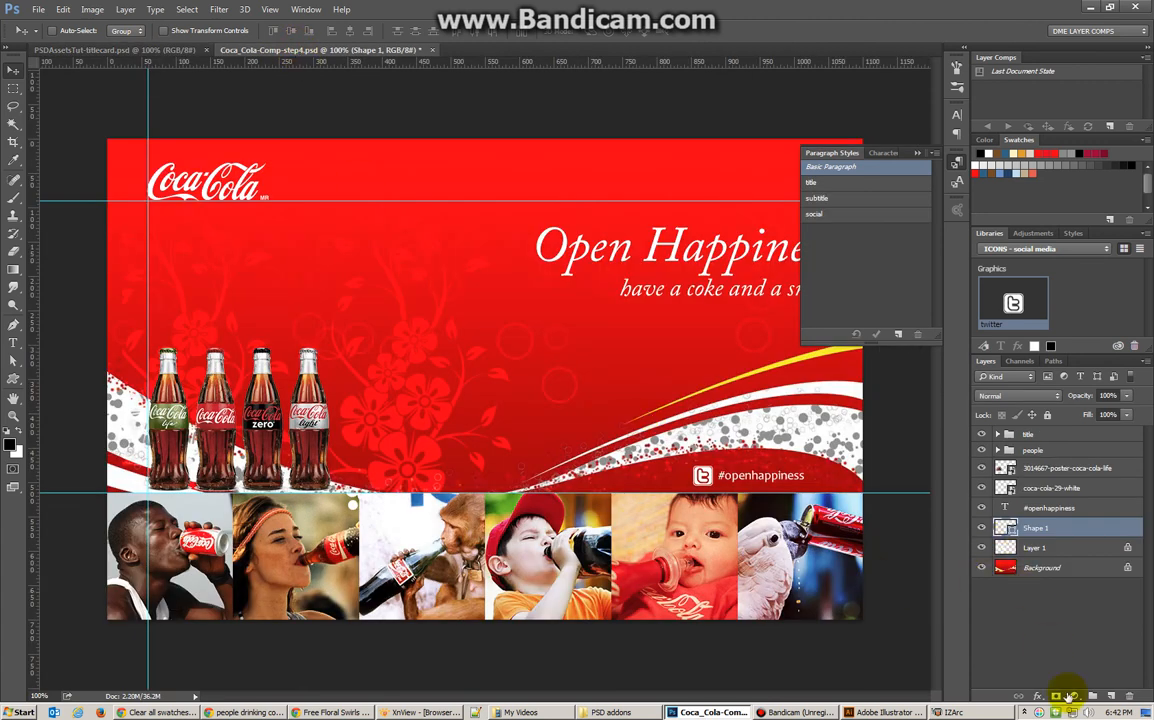
- Add a new layer above the Twitter icon's shape layer and select the left half of the comp with the Rectangular Marquee
click(1113, 696)
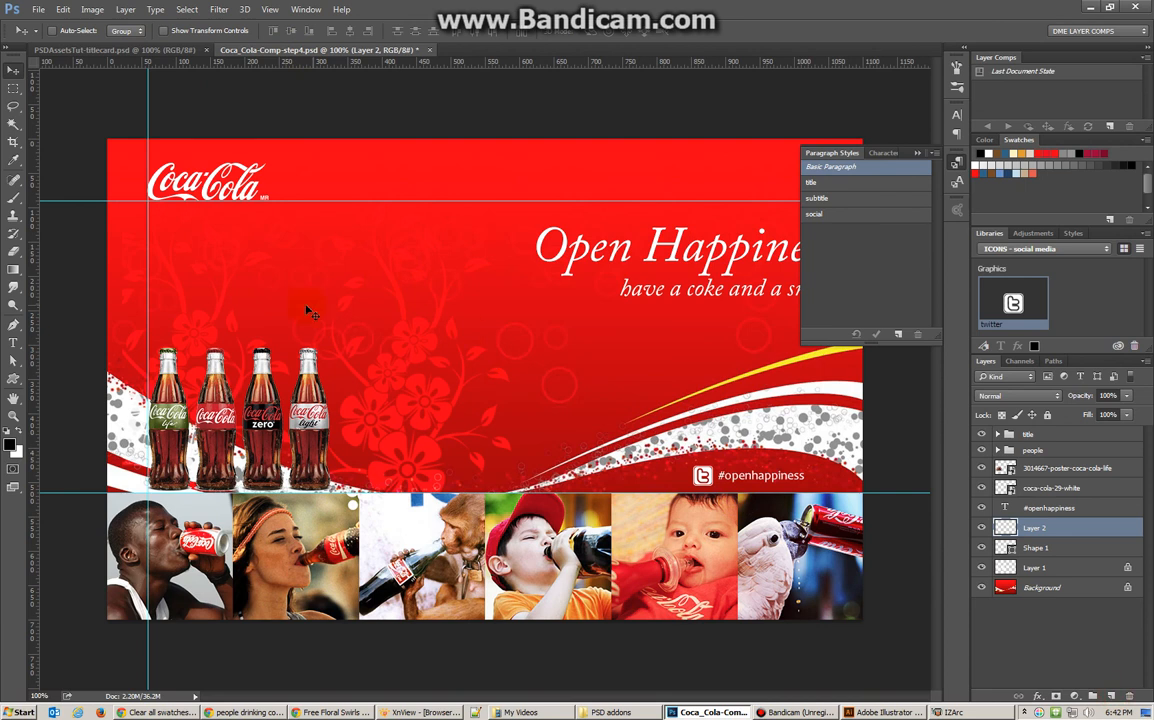
click(13, 88)
drag(93, 127, 482, 661)
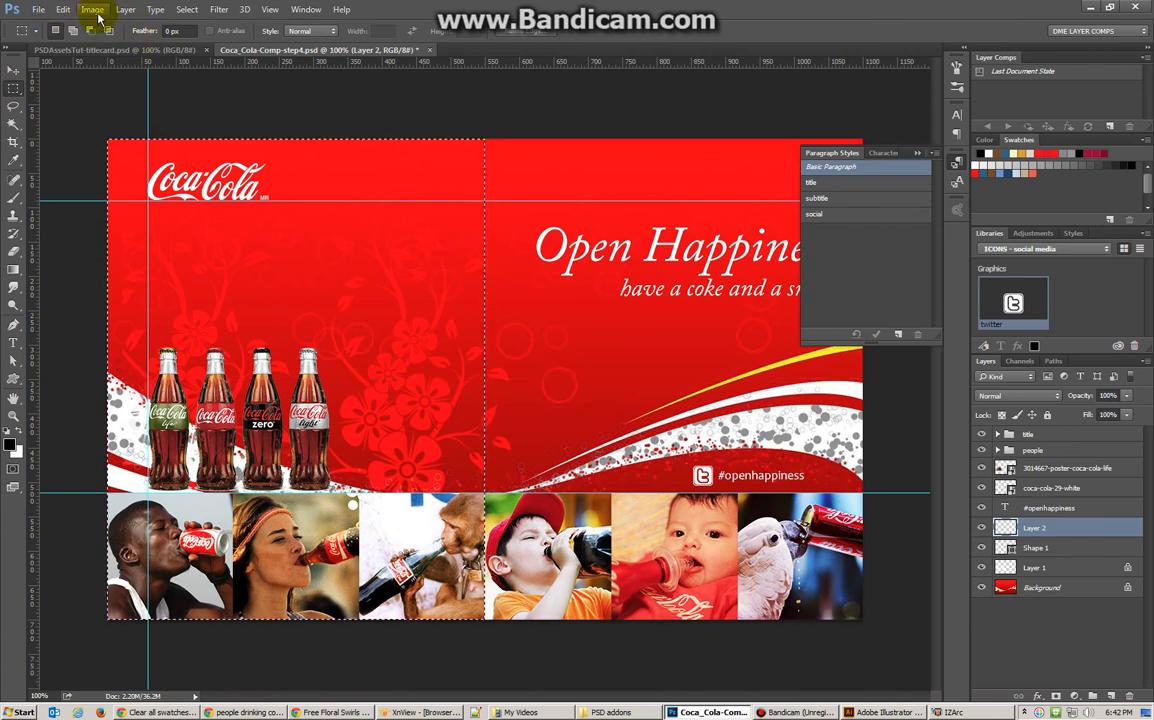
- Start a Fill of the selected area with Pattern as its contents and open the choice of custom patterns
click(93, 10)
mouse_move(64, 10)
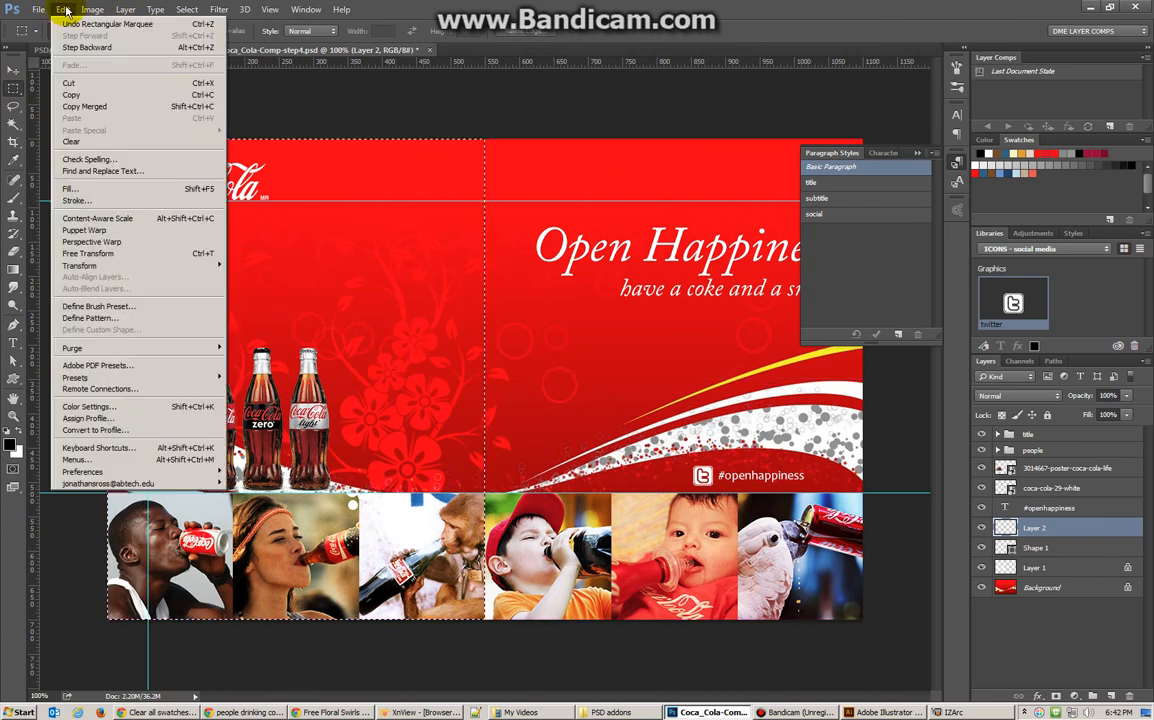
click(72, 188)
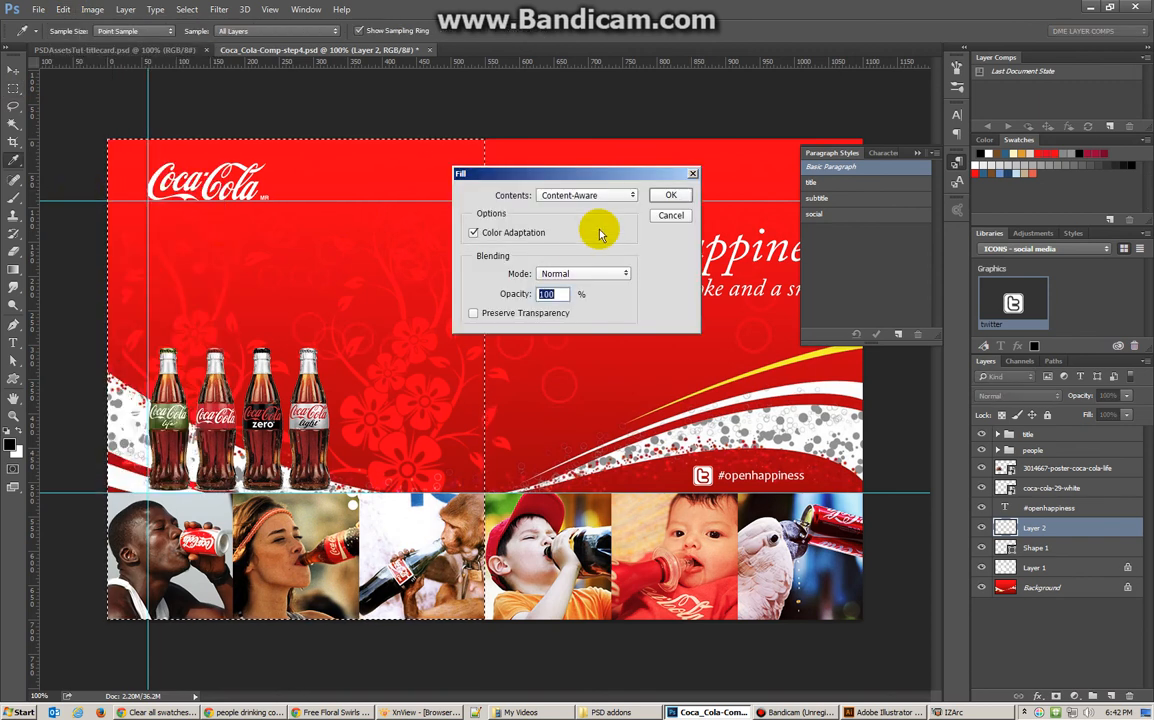
click(588, 195)
click(553, 251)
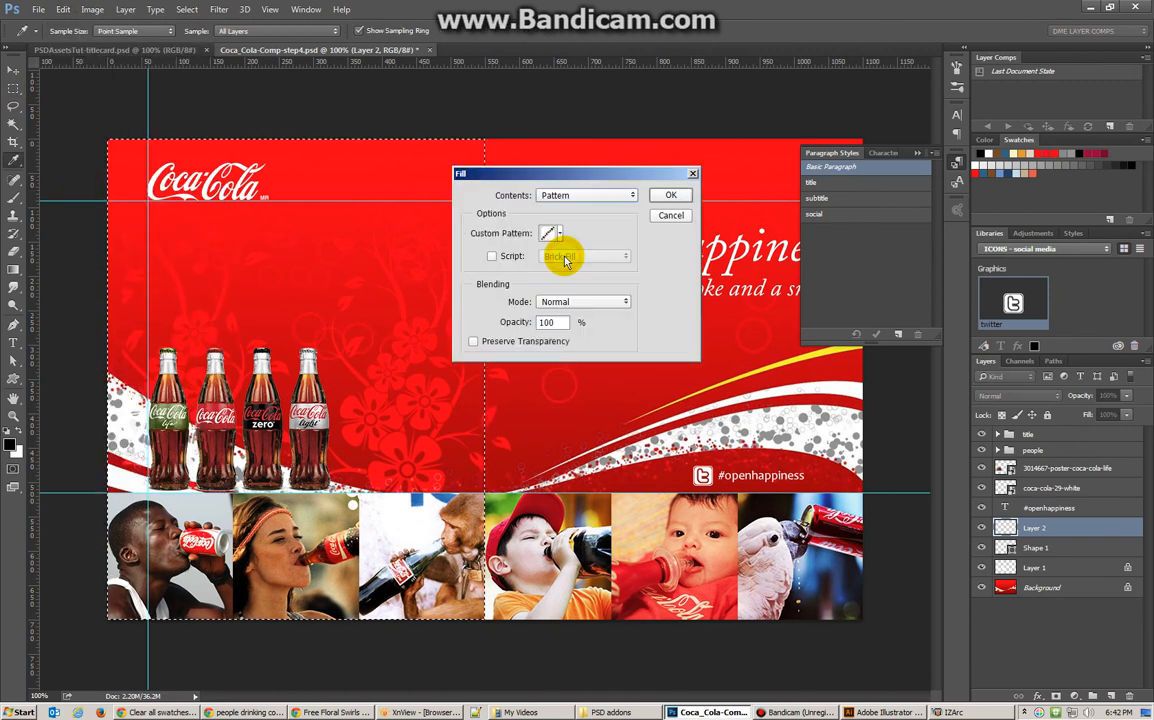
click(557, 234)
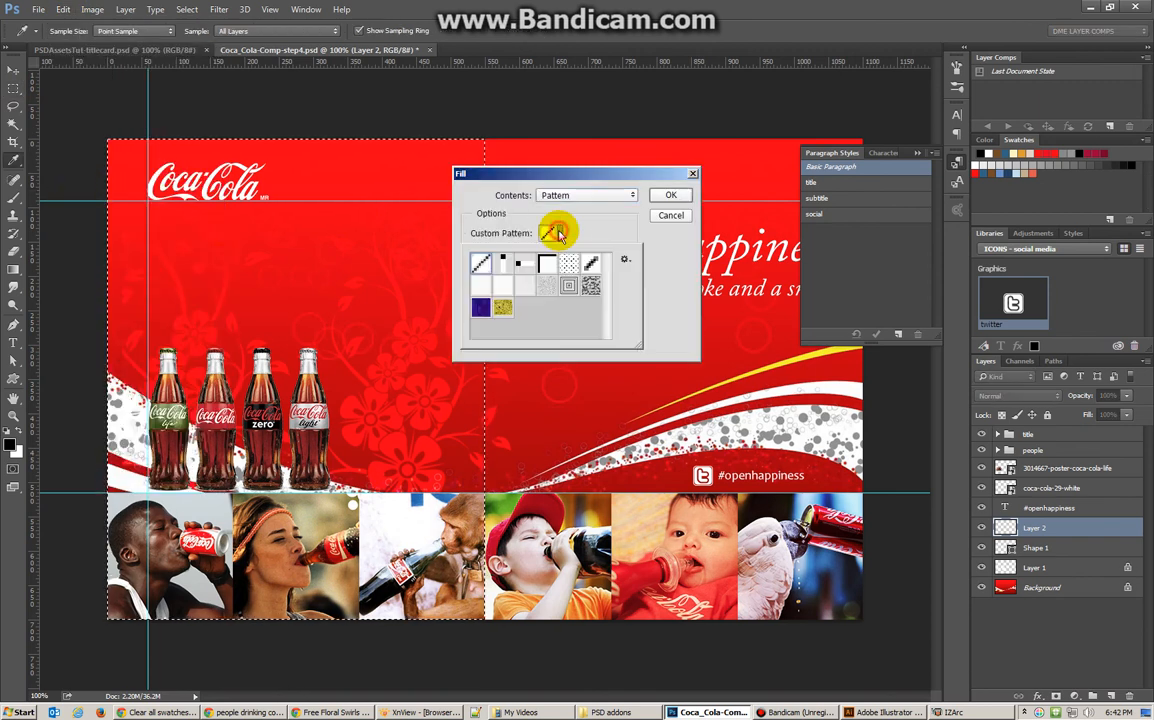
- Load the pattern set 6PolkaPatterns.pat from the PSD addons folder inside !TEMP's PSDAssetsTut folder
click(624, 262)
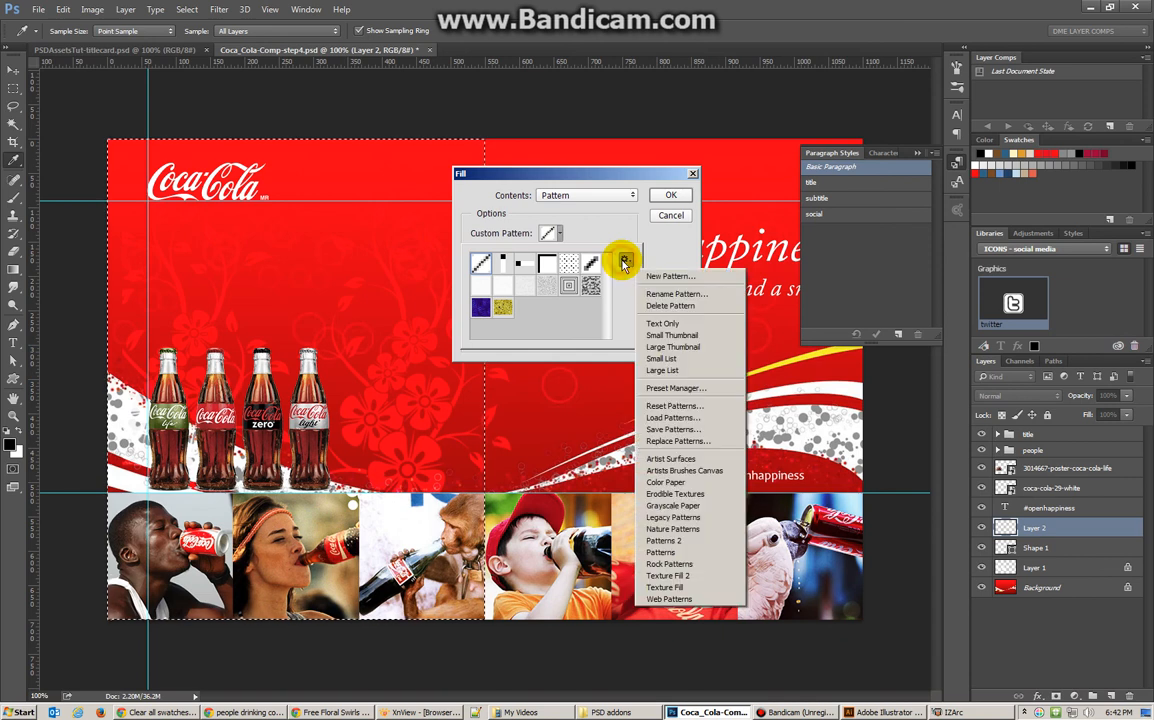
click(685, 418)
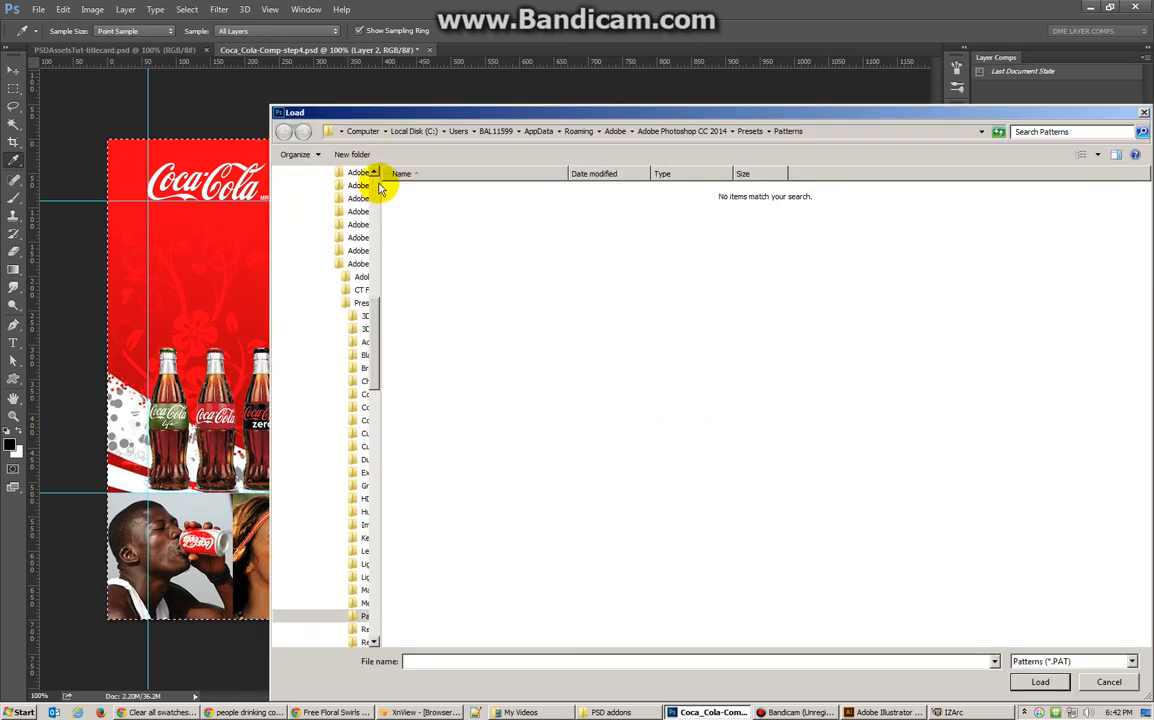
scroll(379, 188, up, 10)
click(317, 296)
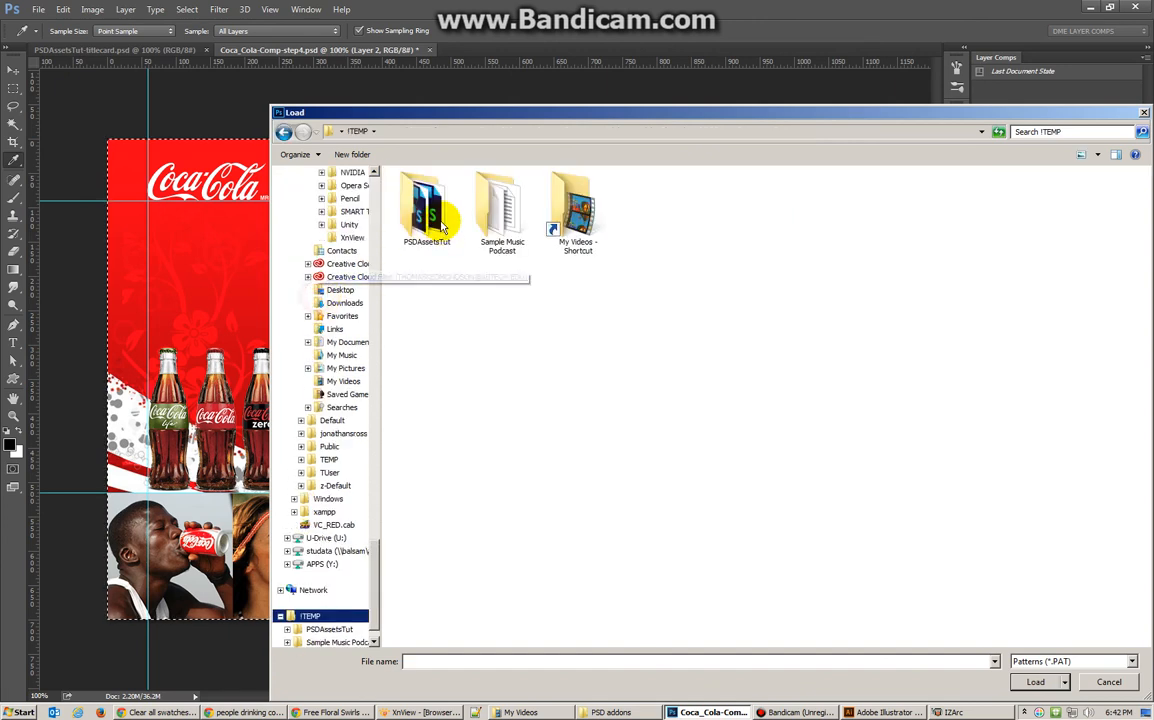
double_click(443, 230)
double_click(419, 209)
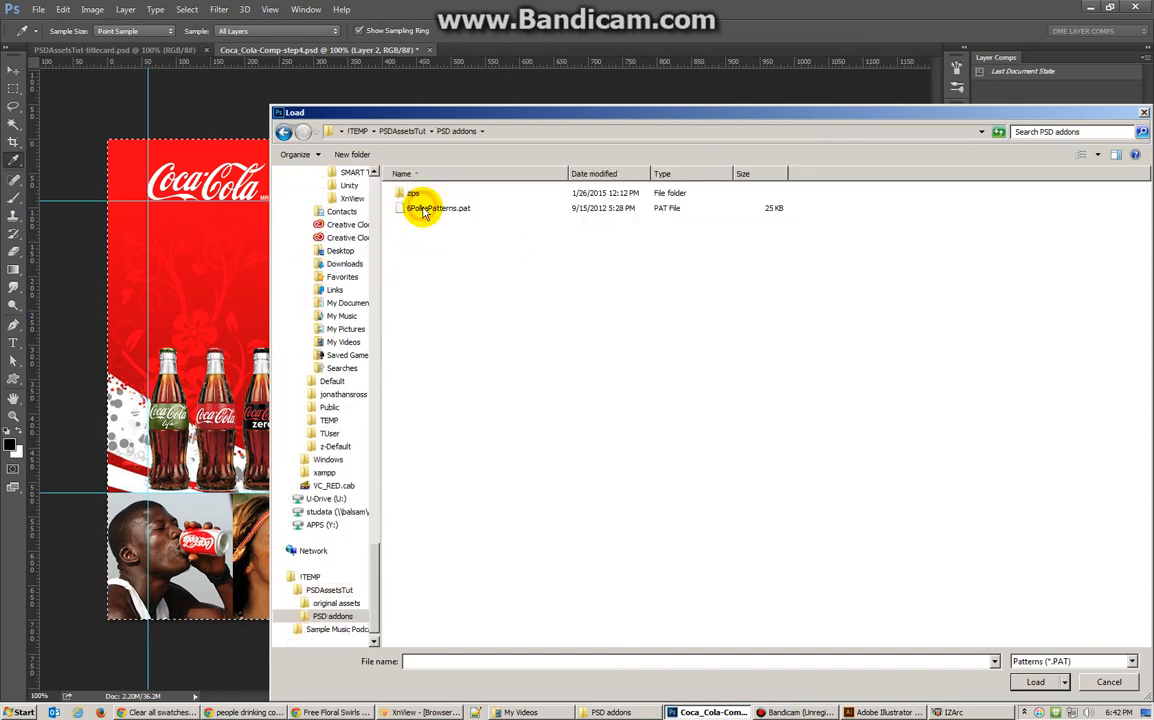
double_click(422, 209)
- Fill the selected half with the teal and dark polka-dot pattern and switch to the PSDAssetsTut-titlecard.psd document
click(566, 312)
click(674, 208)
click(671, 195)
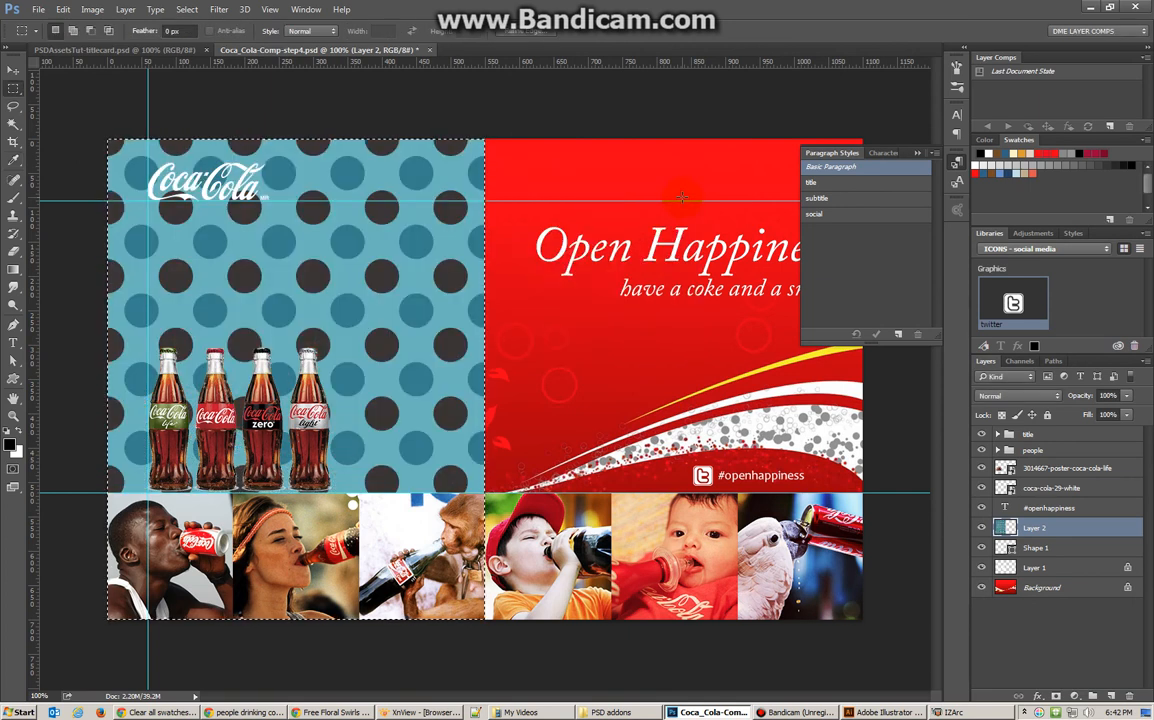
click(144, 51)
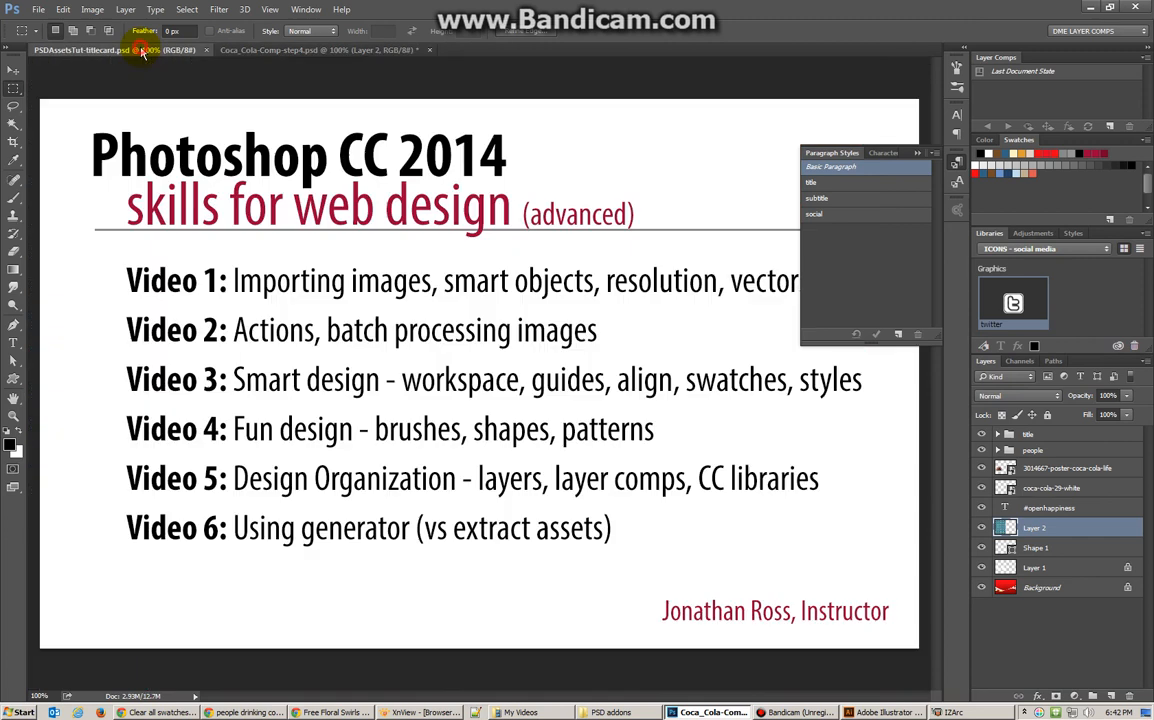